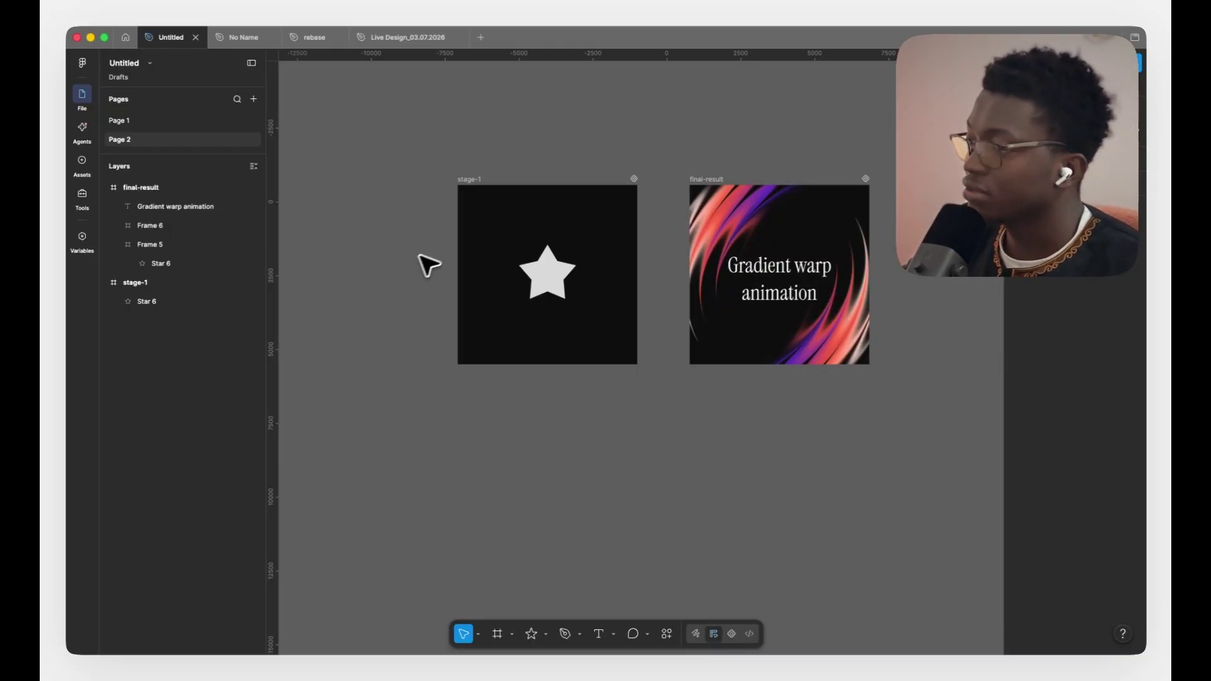
# - Examine the warped gradient frames of the final-result design and its animation timeline
pyautogui.click(763, 252)
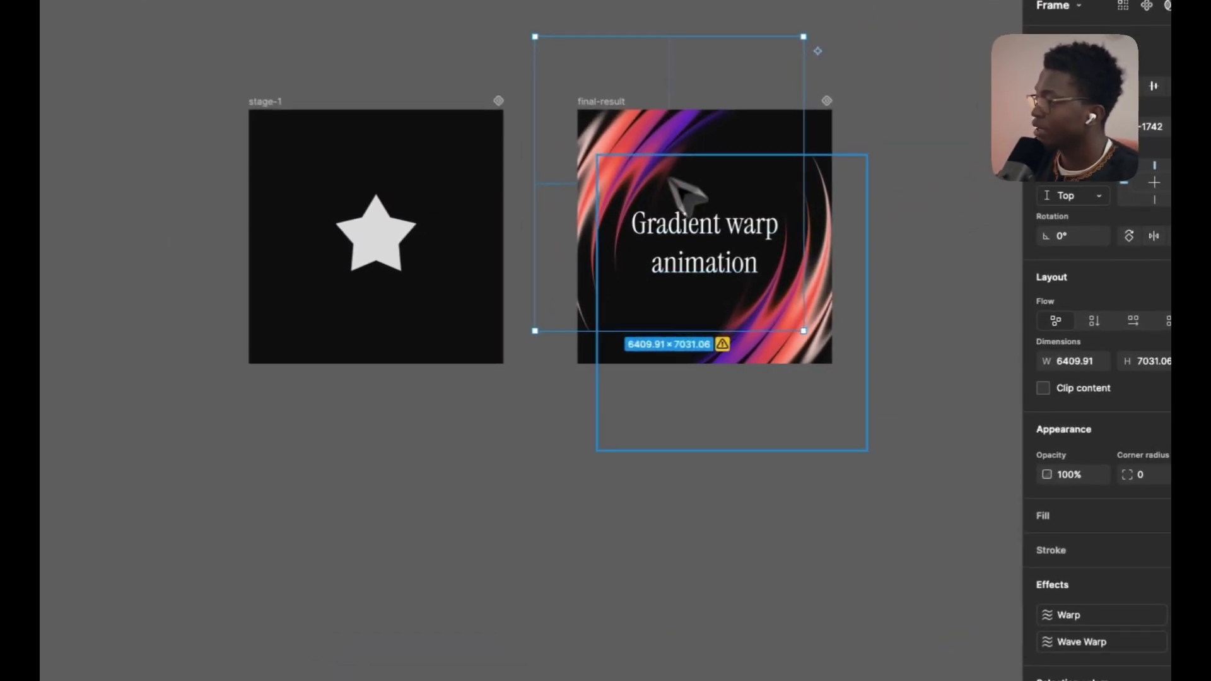
pyautogui.moveTo(669, 177); pyautogui.dragTo(811, 359)
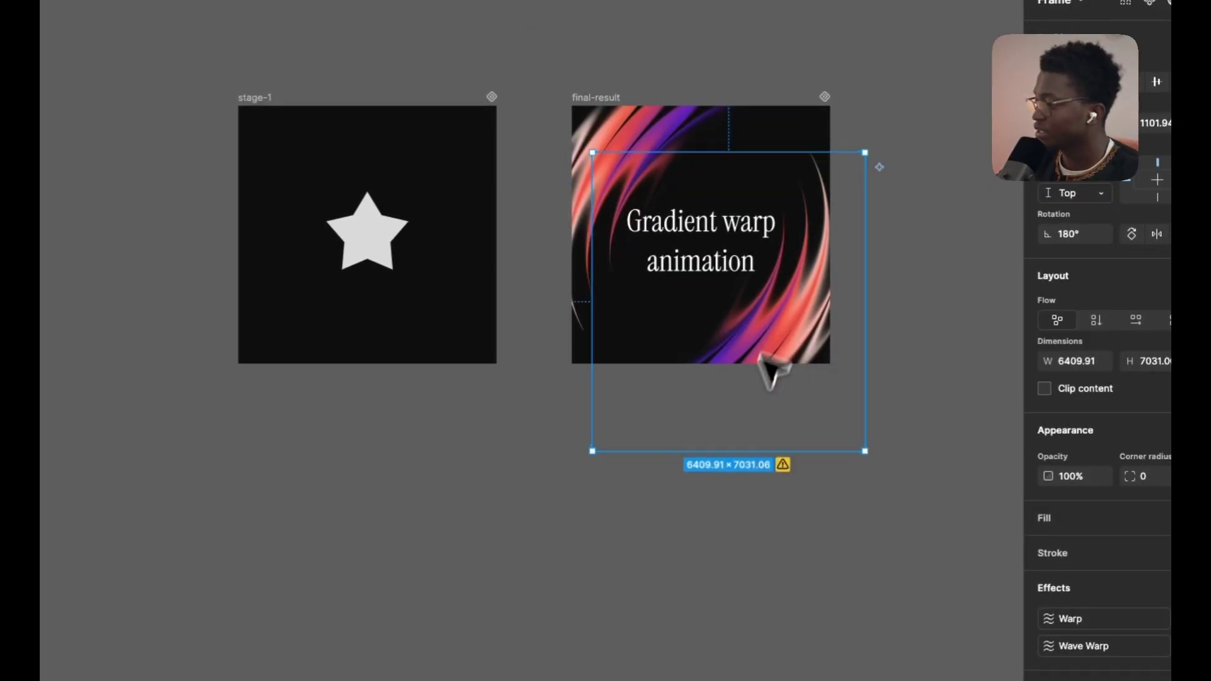
pyautogui.click(619, 663)
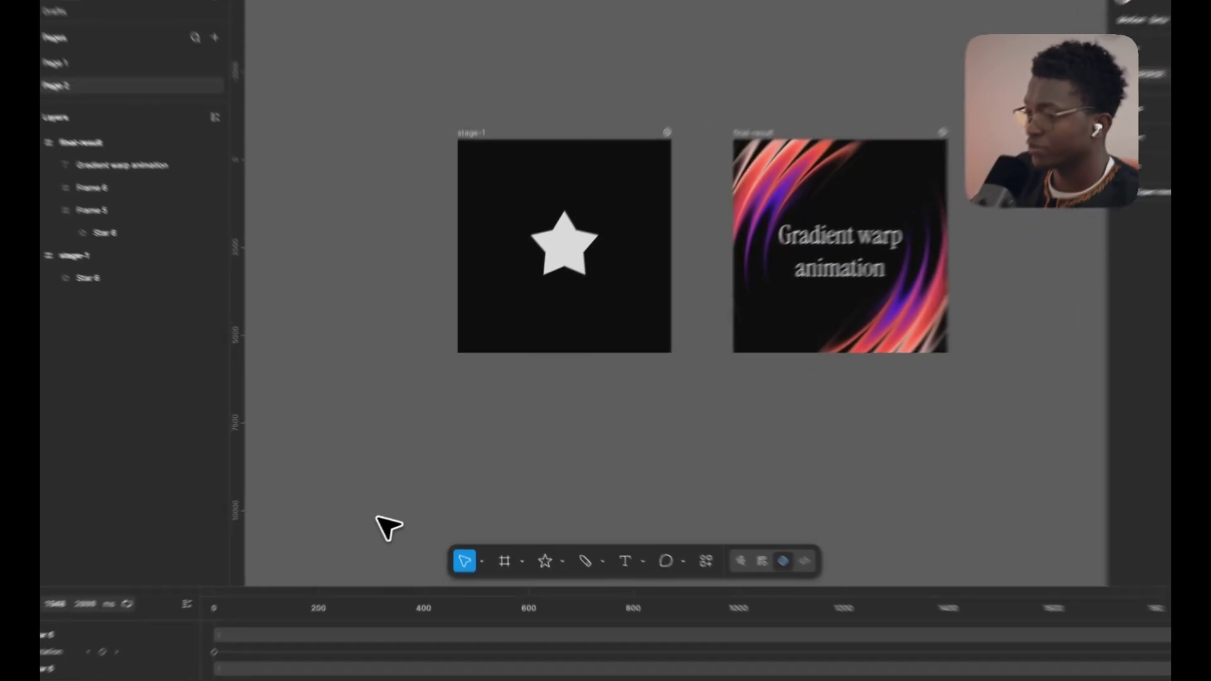
pyautogui.click(712, 540)
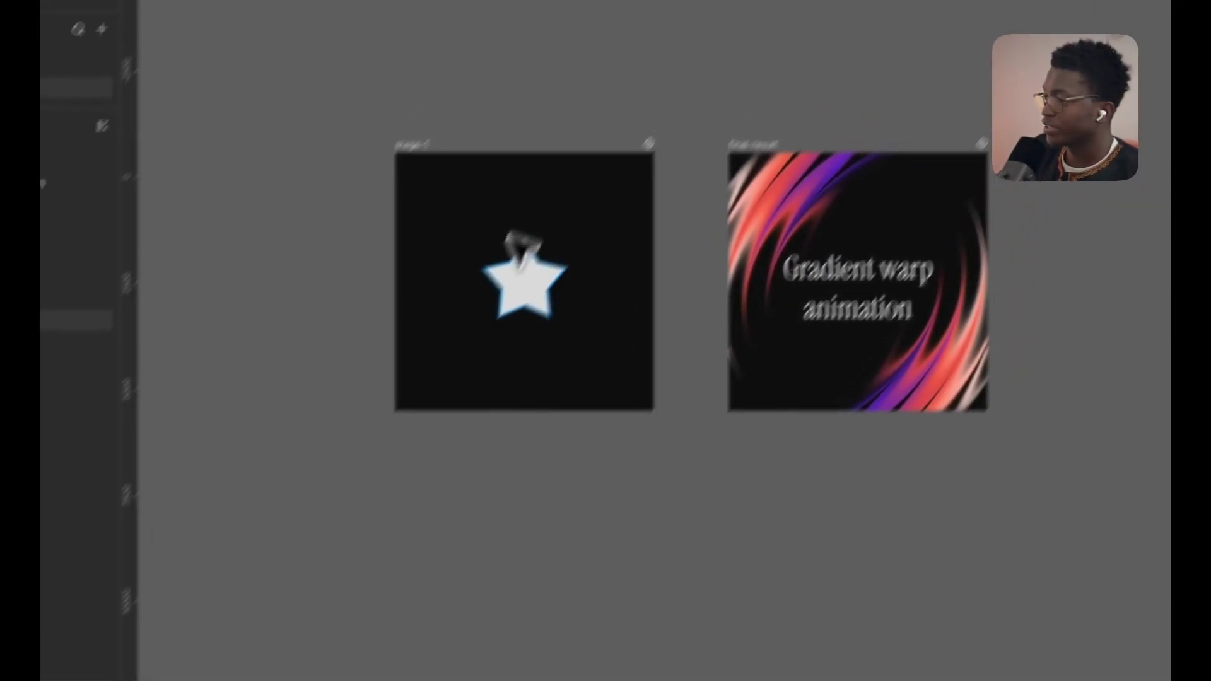
# - Change the fill of the star in the stage-1 frame from solid to a radial gradient
pyautogui.click(590, 205)
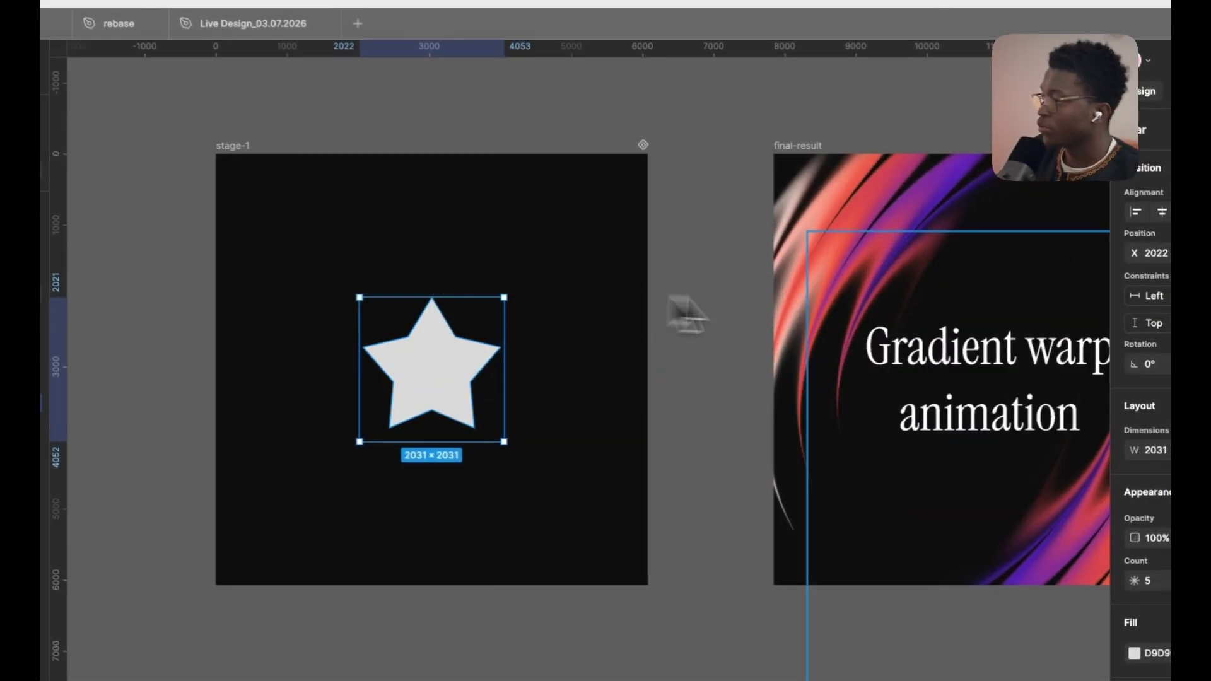
pyautogui.scroll(-3, 801, 287)
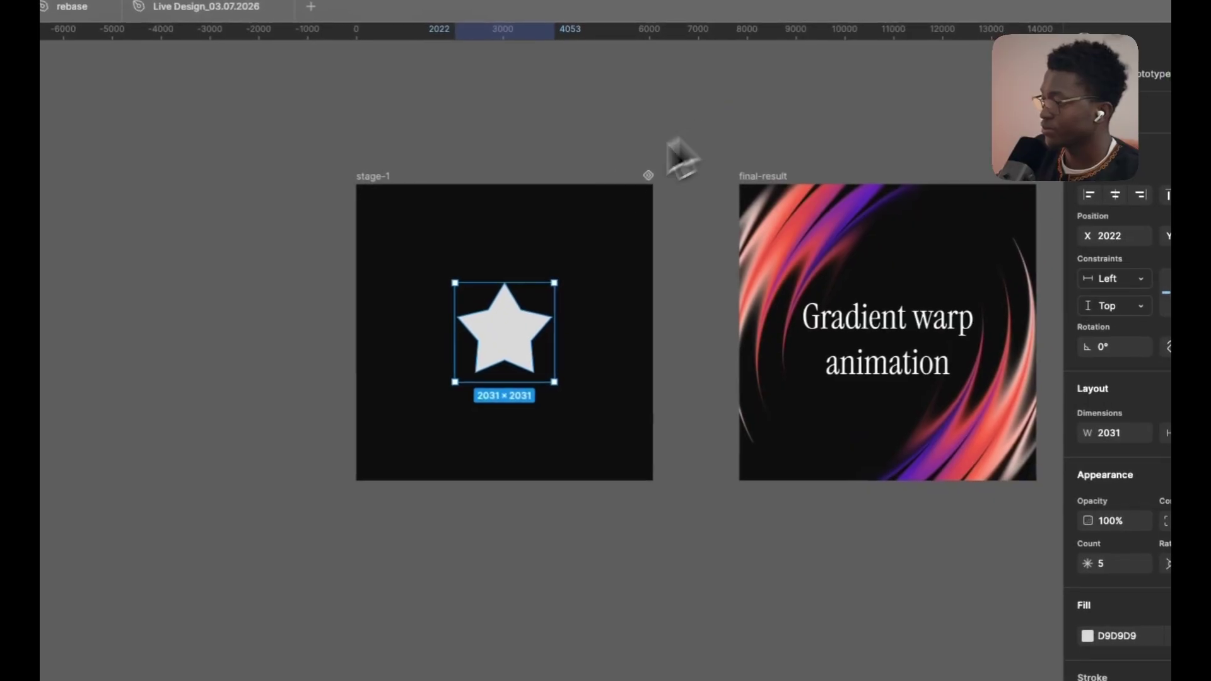
pyautogui.scroll(3, 585, 369)
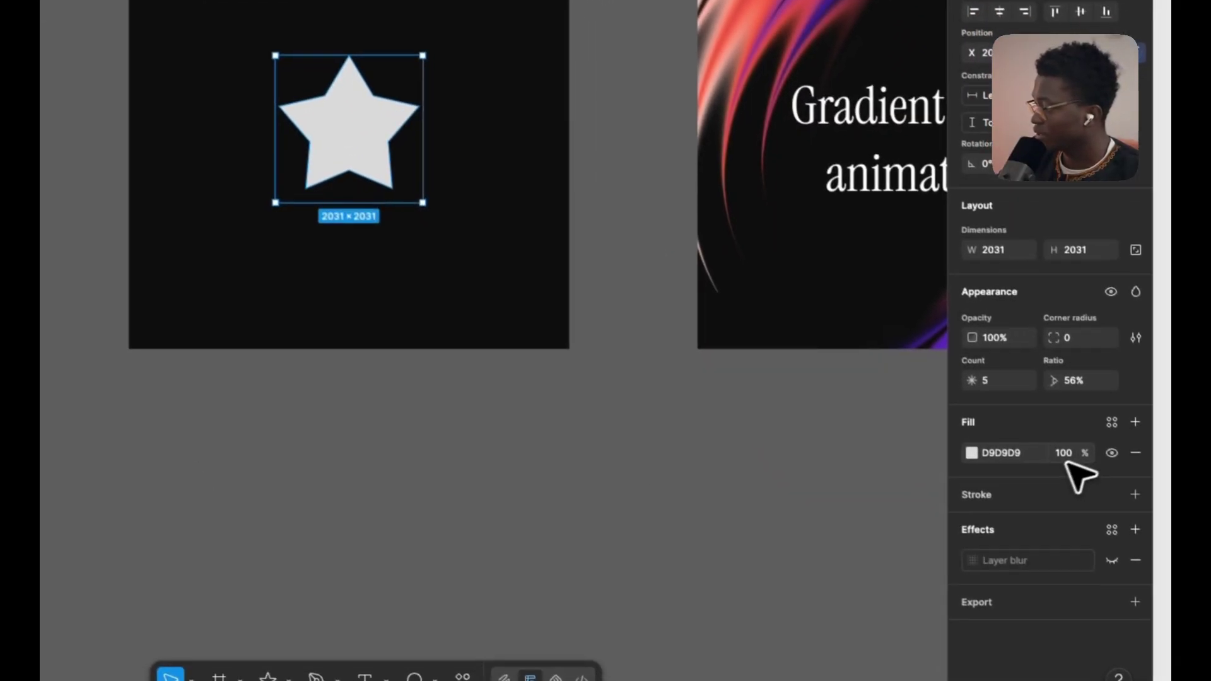
pyautogui.click(964, 443)
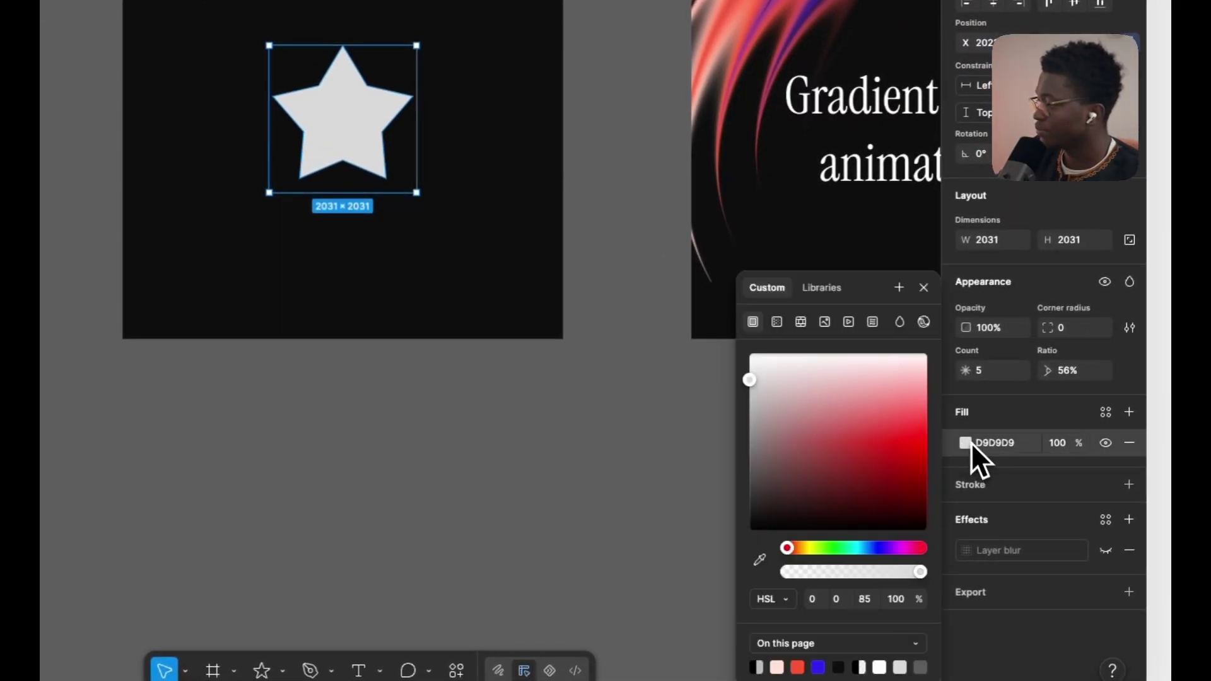
pyautogui.click(786, 327)
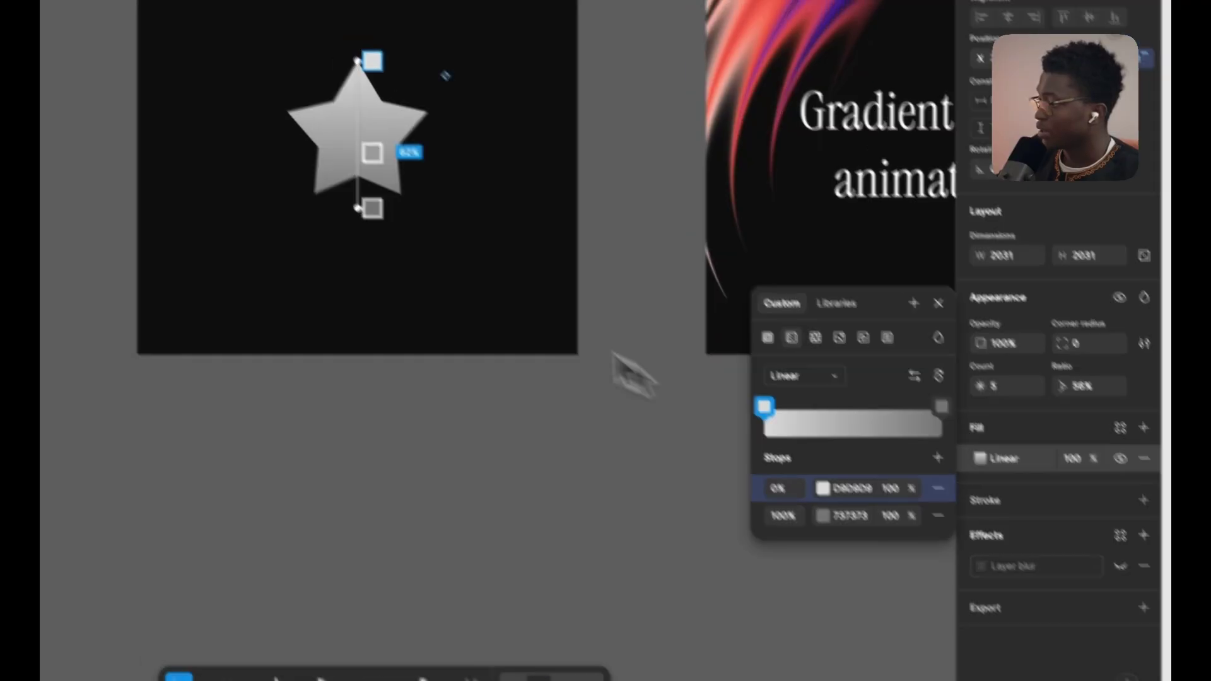
pyautogui.scroll(3, 404, 120)
pyautogui.click(859, 428)
pyautogui.click(860, 440)
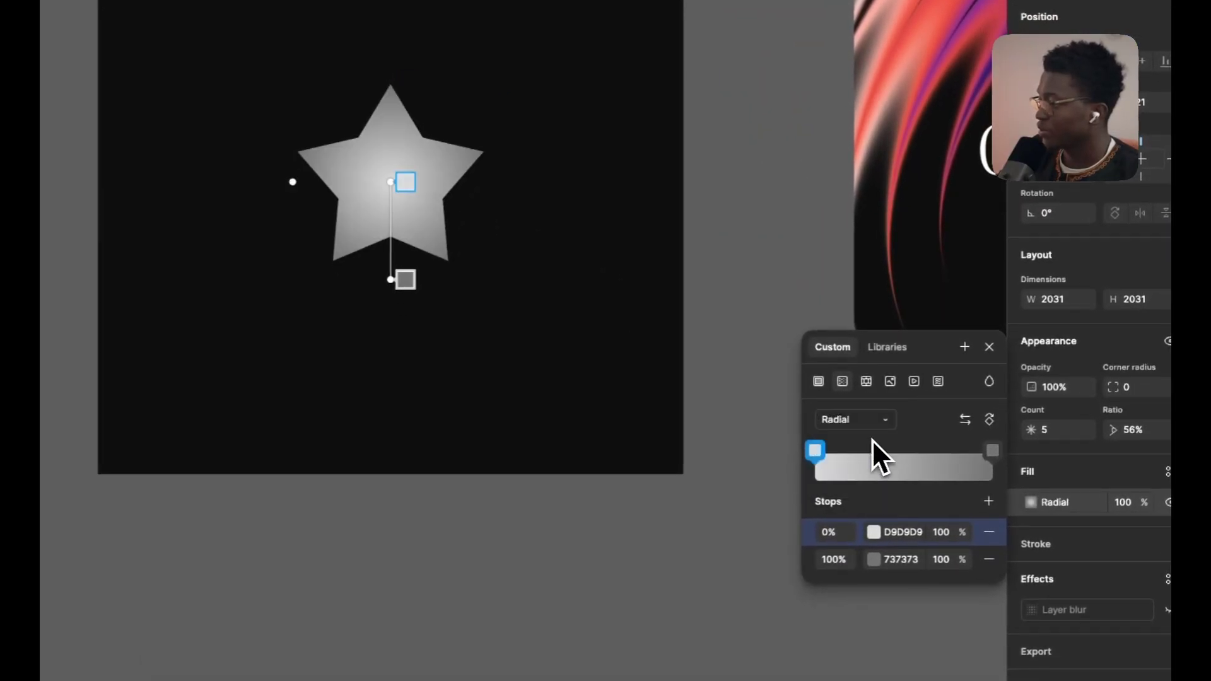
# - Add a middle stop at 60% and stretch the radial gradient from the star's right tip to its lower-left tip
pyautogui.moveTo(837, 452)
pyautogui.mouseDown()
pyautogui.moveTo(921, 465)
pyautogui.moveTo(830, 467)
pyautogui.mouseUp()
pyautogui.click(851, 467)
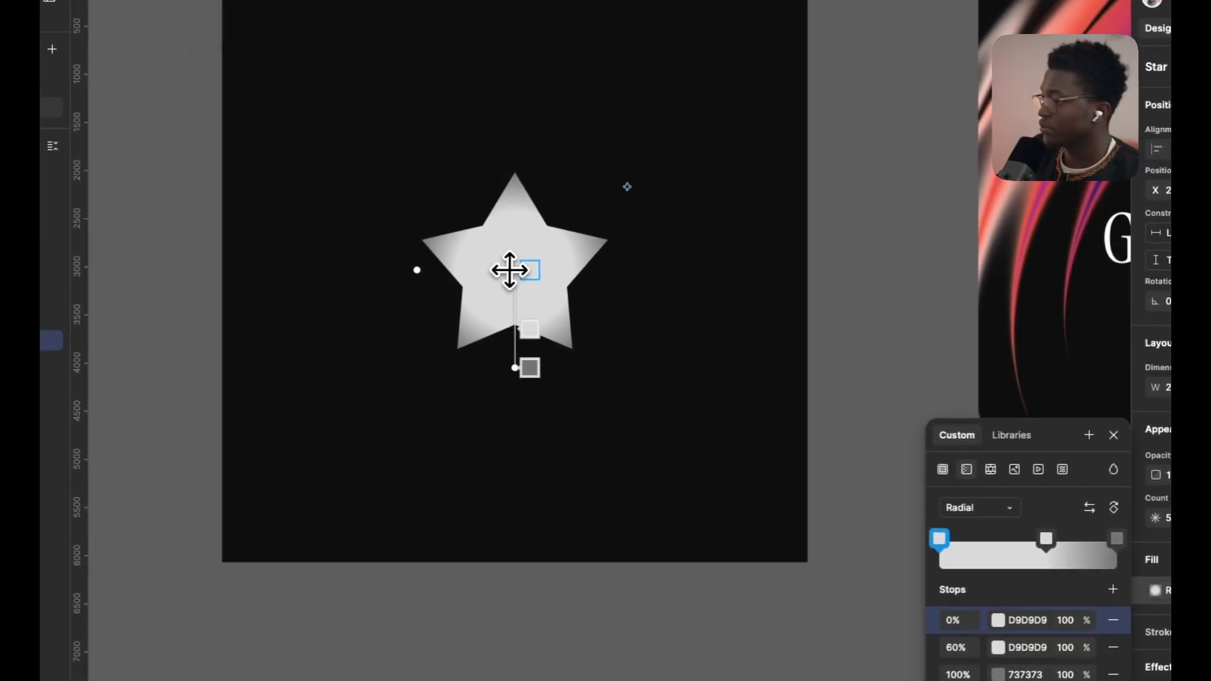
pyautogui.moveTo(510, 268); pyautogui.dragTo(587, 244)
pyautogui.moveTo(528, 376); pyautogui.dragTo(459, 343)
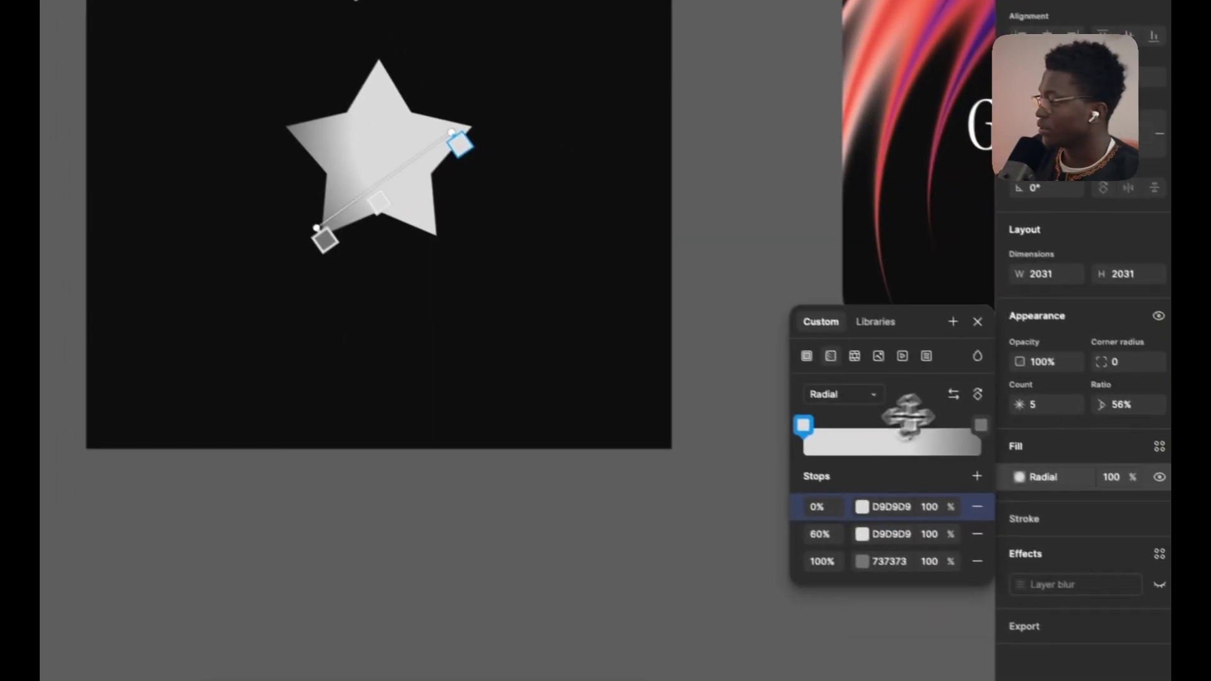
# - Set the gradient's 0% stop to bright green 4CFF67
pyautogui.click(804, 426)
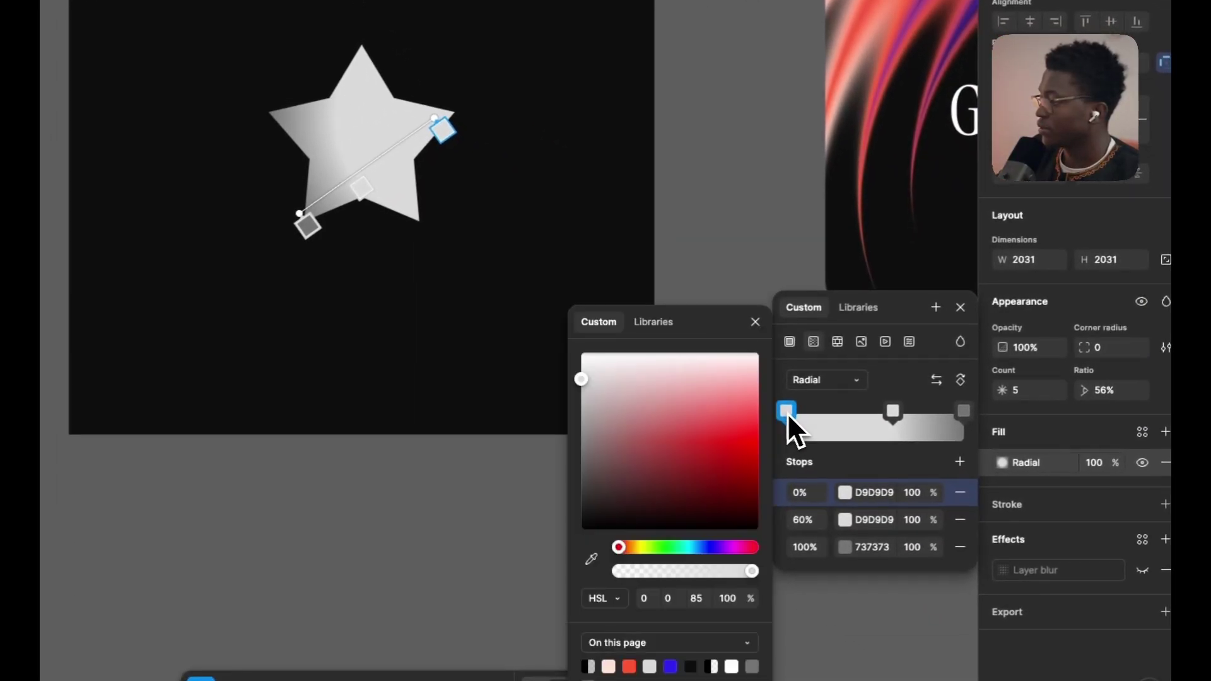
pyautogui.moveTo(619, 546); pyautogui.dragTo(661, 547)
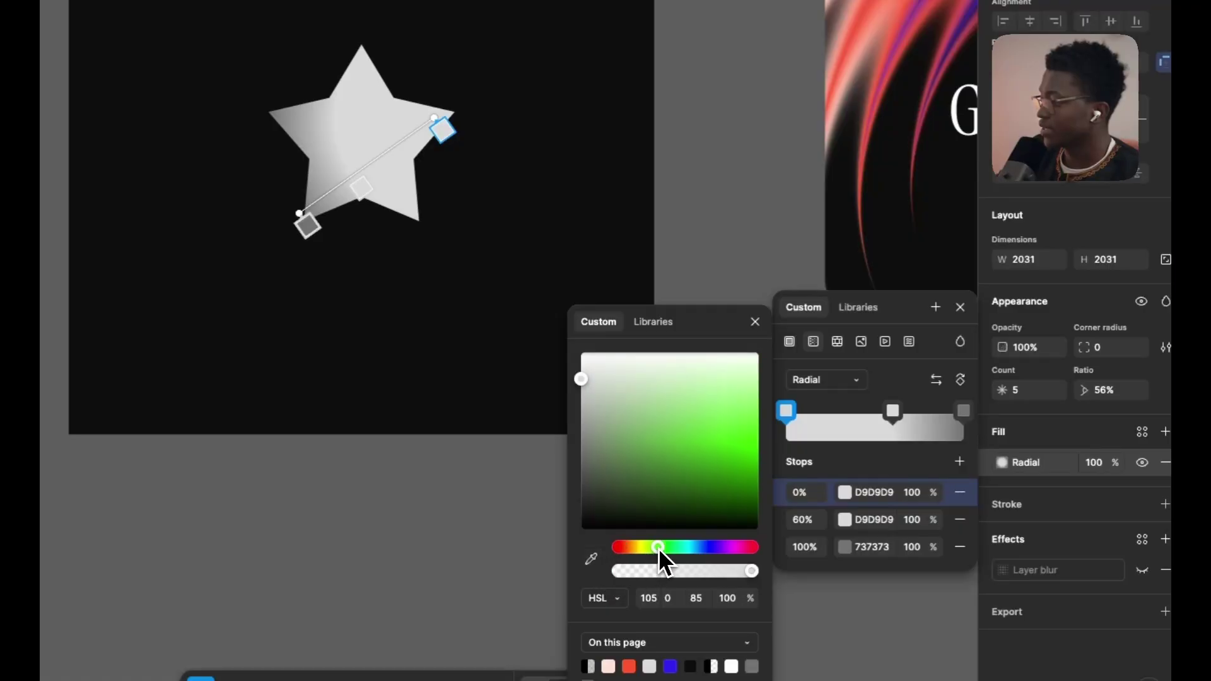
pyautogui.moveTo(703, 477); pyautogui.dragTo(701, 408)
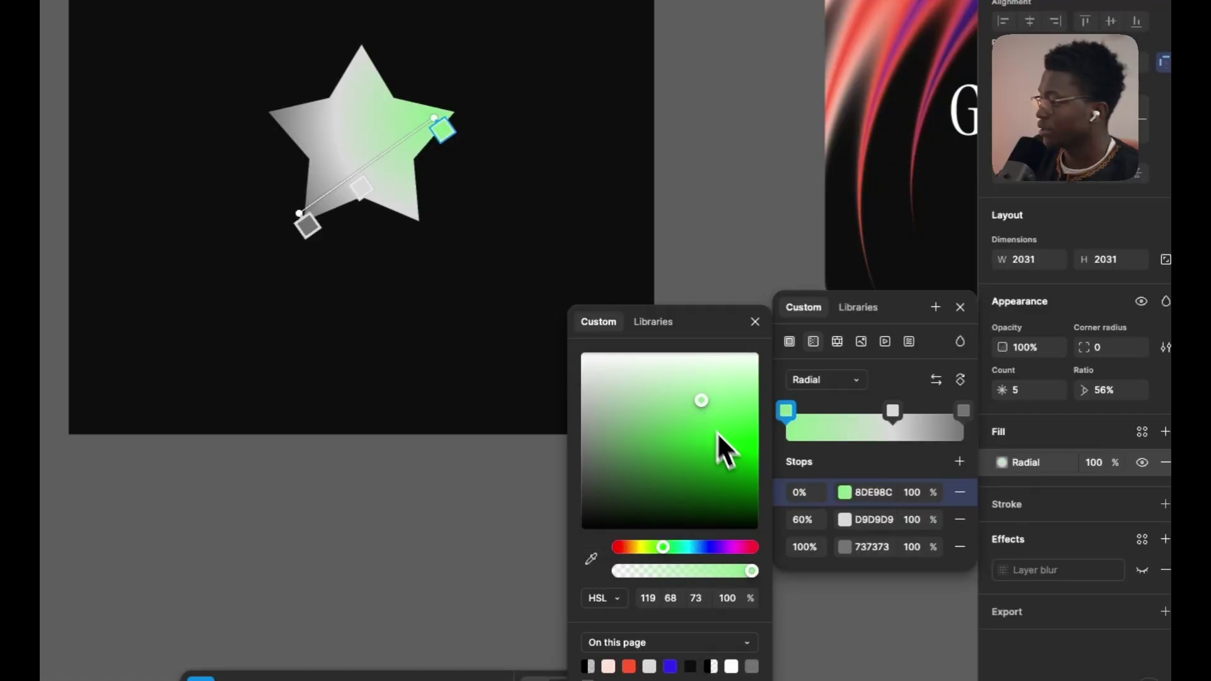
pyautogui.moveTo(692, 548); pyautogui.dragTo(668, 550)
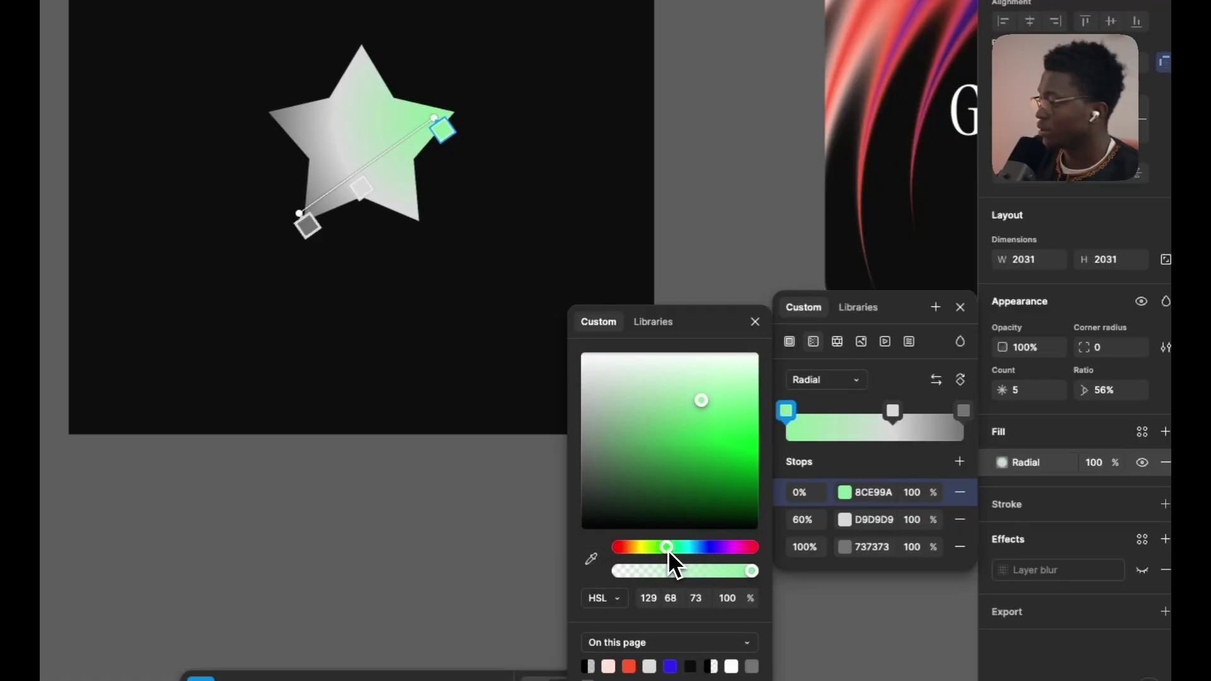
pyautogui.moveTo(763, 418); pyautogui.dragTo(768, 415)
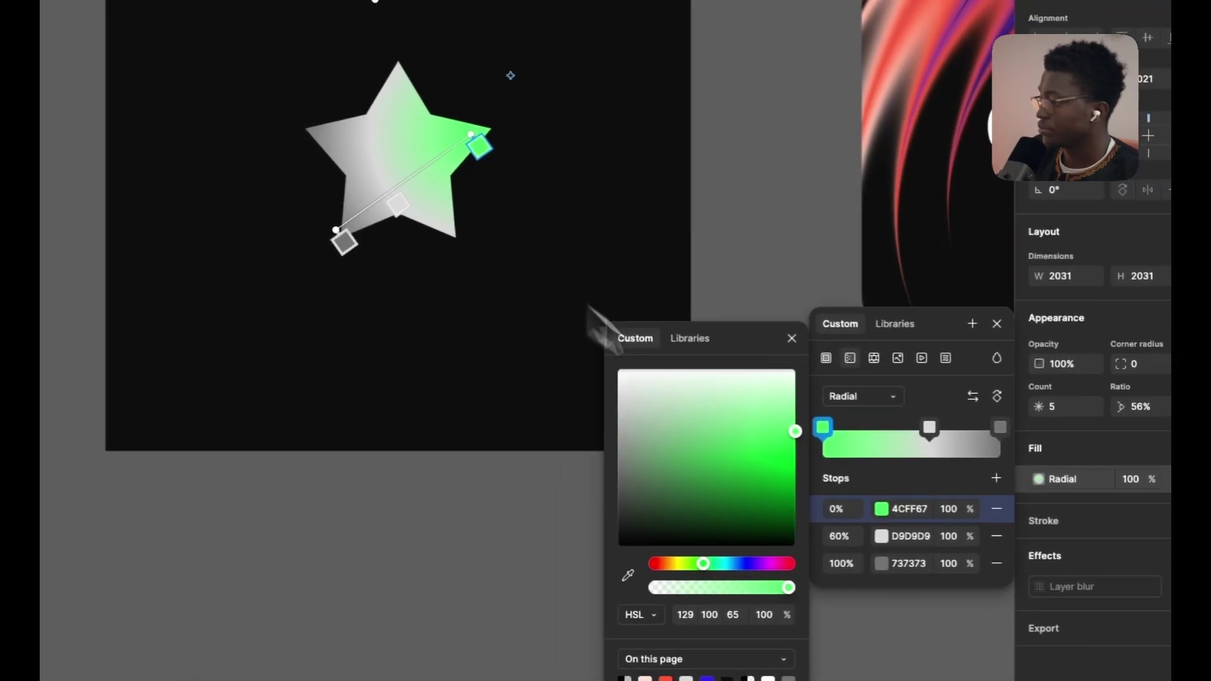
# - Move the gradient's middle stop to 50% and color it light blue 8ED9FF
pyautogui.moveTo(929, 428); pyautogui.dragTo(917, 434)
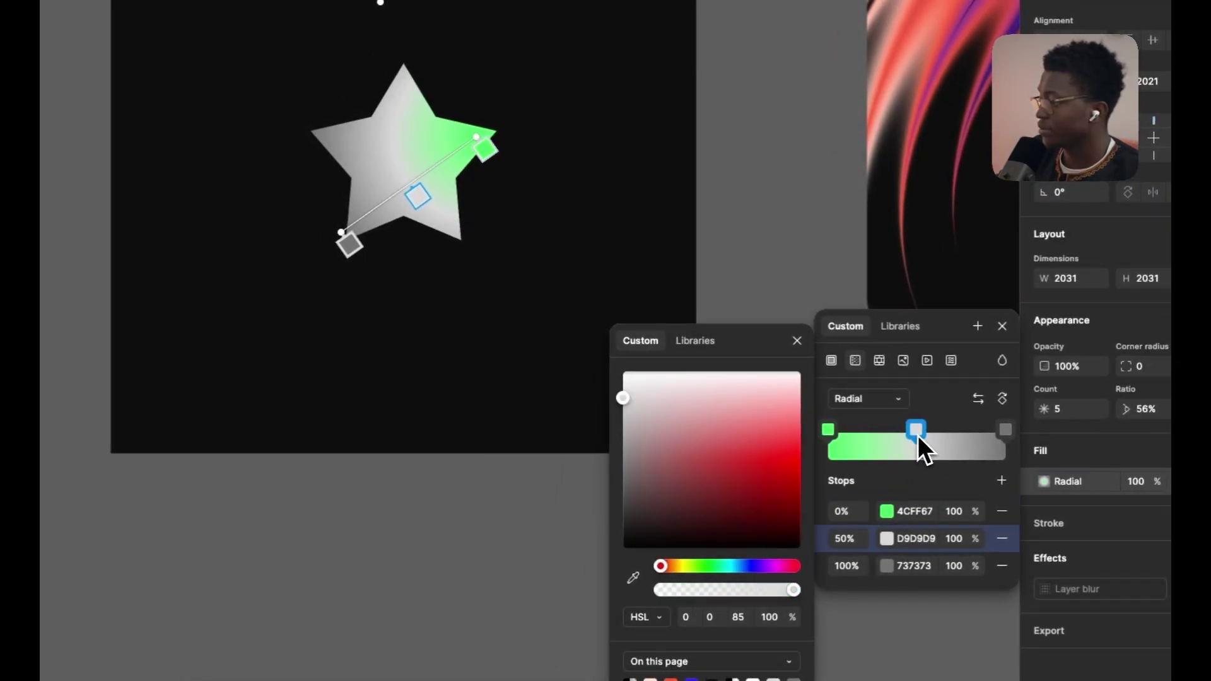
pyautogui.click(733, 566)
pyautogui.moveTo(770, 447); pyautogui.dragTo(817, 418)
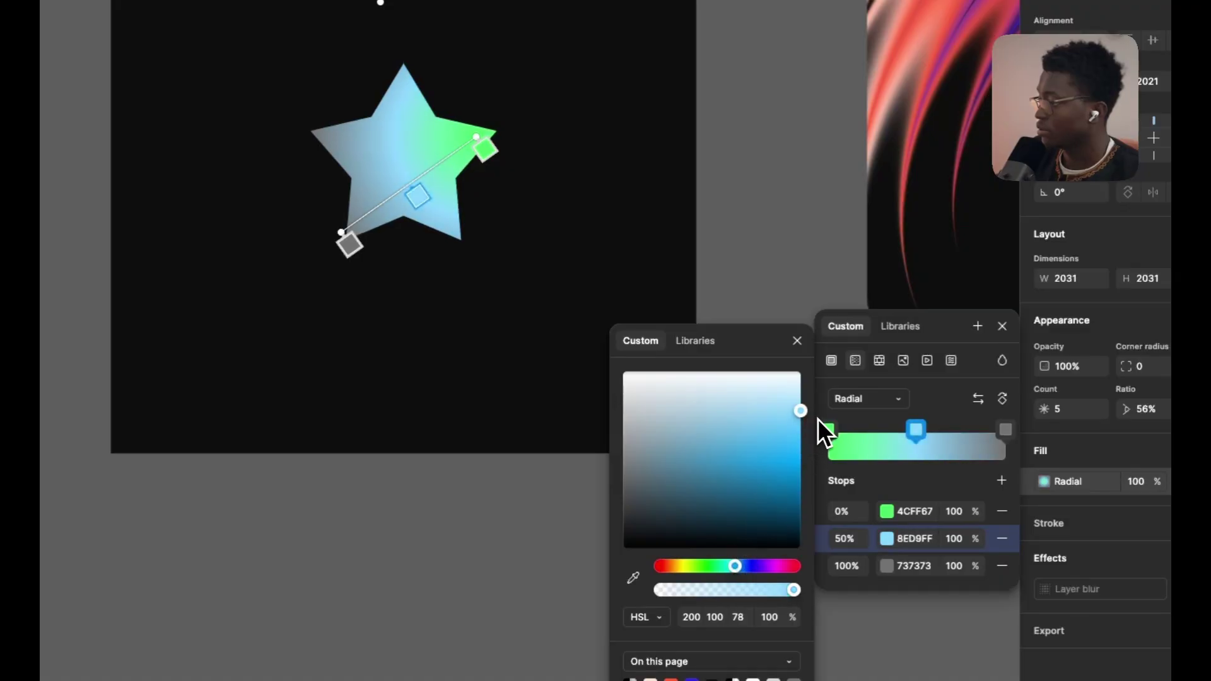
# - Set the gradient's 100% stop to purple 6E42FF
pyautogui.click(1005, 430)
pyautogui.click(756, 566)
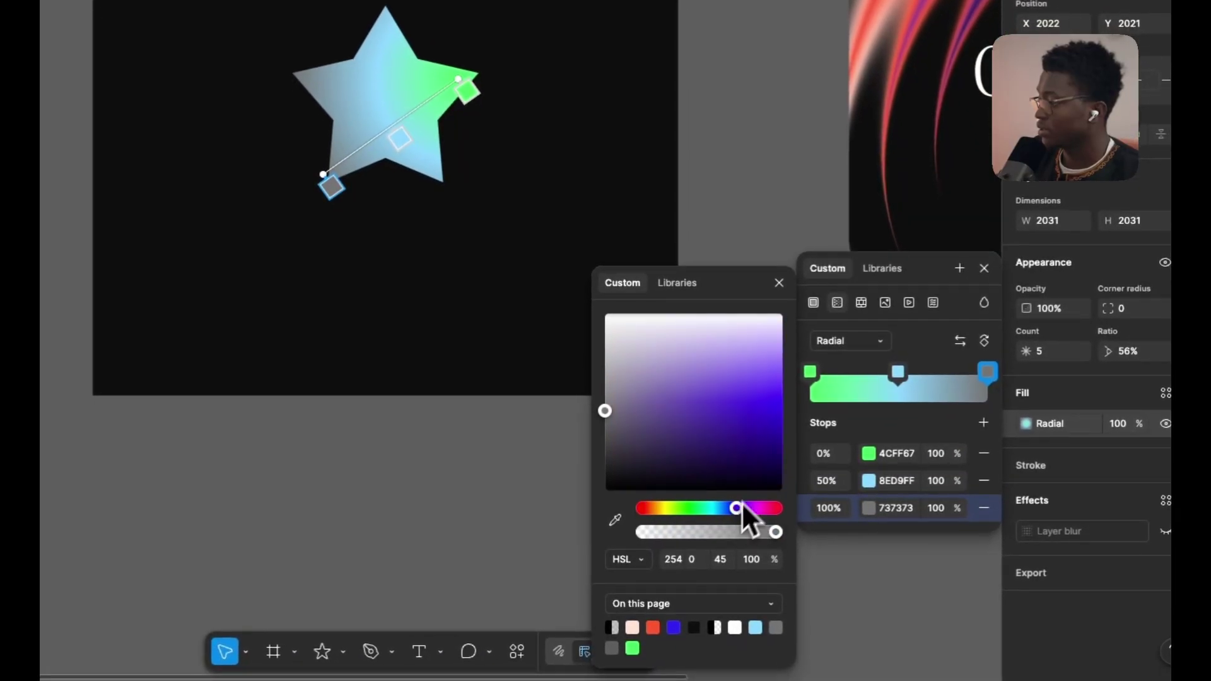
pyautogui.moveTo(775, 379); pyautogui.dragTo(807, 388)
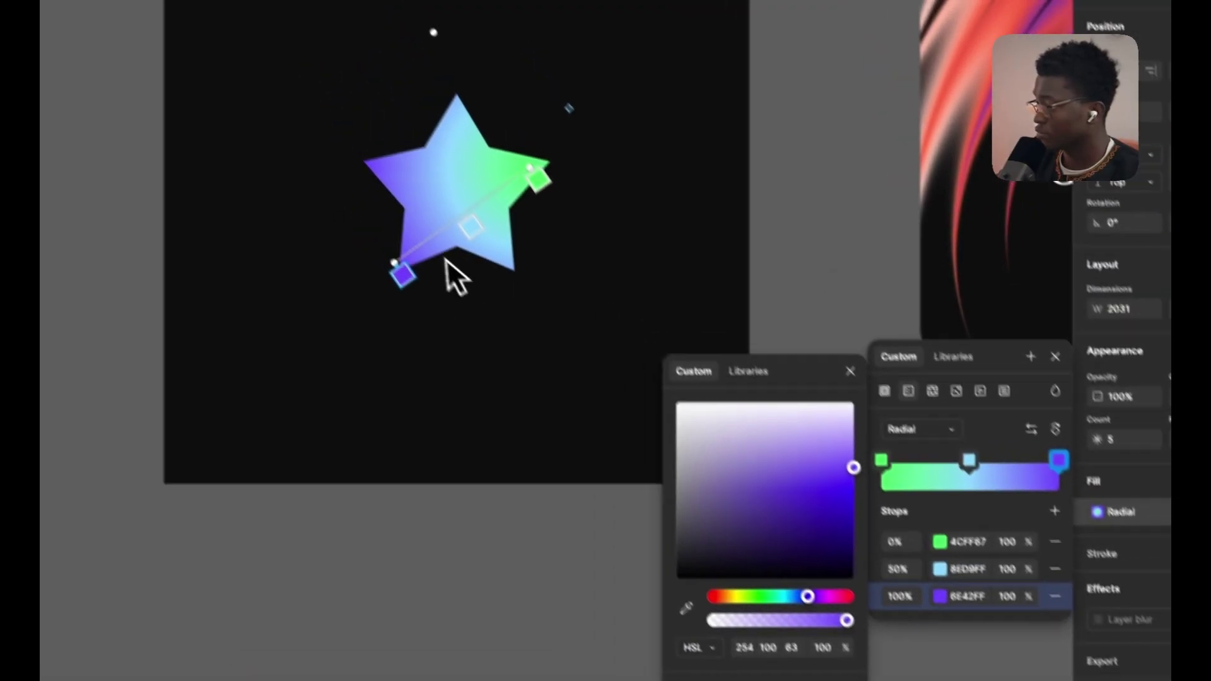
# - Shift the light blue stop toward the purple end so green and blue cover more of the star
pyautogui.moveTo(396, 258)
pyautogui.mouseDown()
pyautogui.moveTo(391, 290)
pyautogui.moveTo(402, 255)
pyautogui.moveTo(391, 262)
pyautogui.mouseUp()
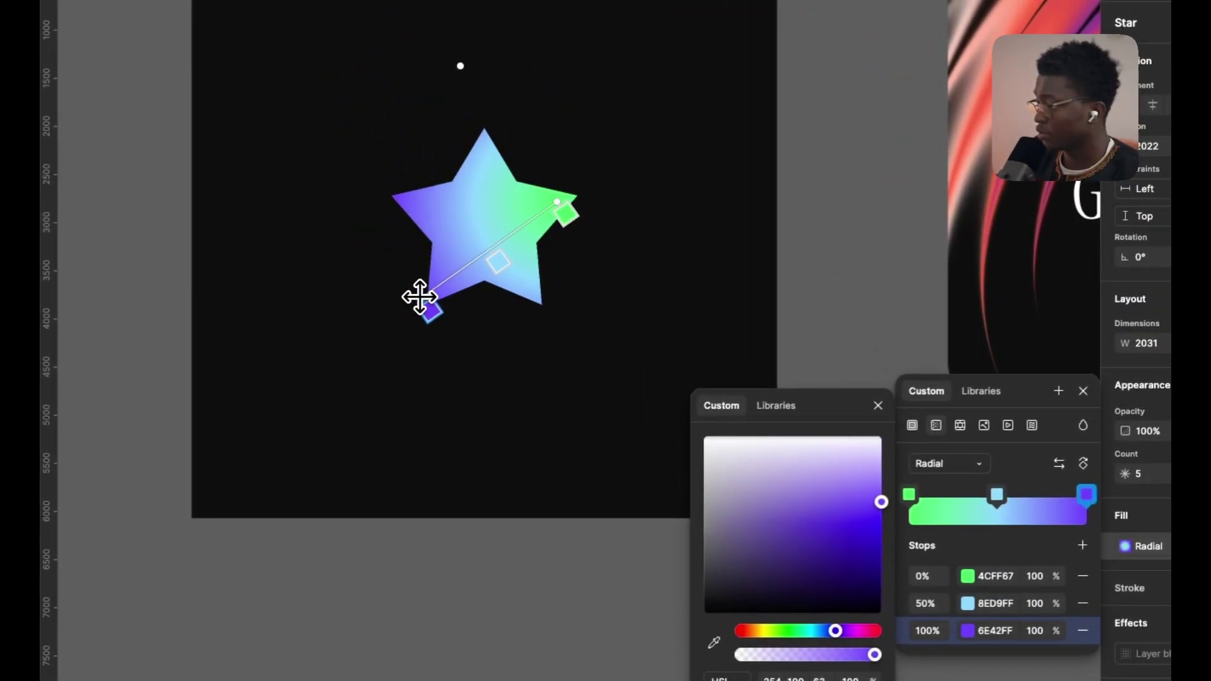
pyautogui.click(490, 265)
pyautogui.moveTo(493, 265); pyautogui.dragTo(425, 292)
pyautogui.click(495, 296)
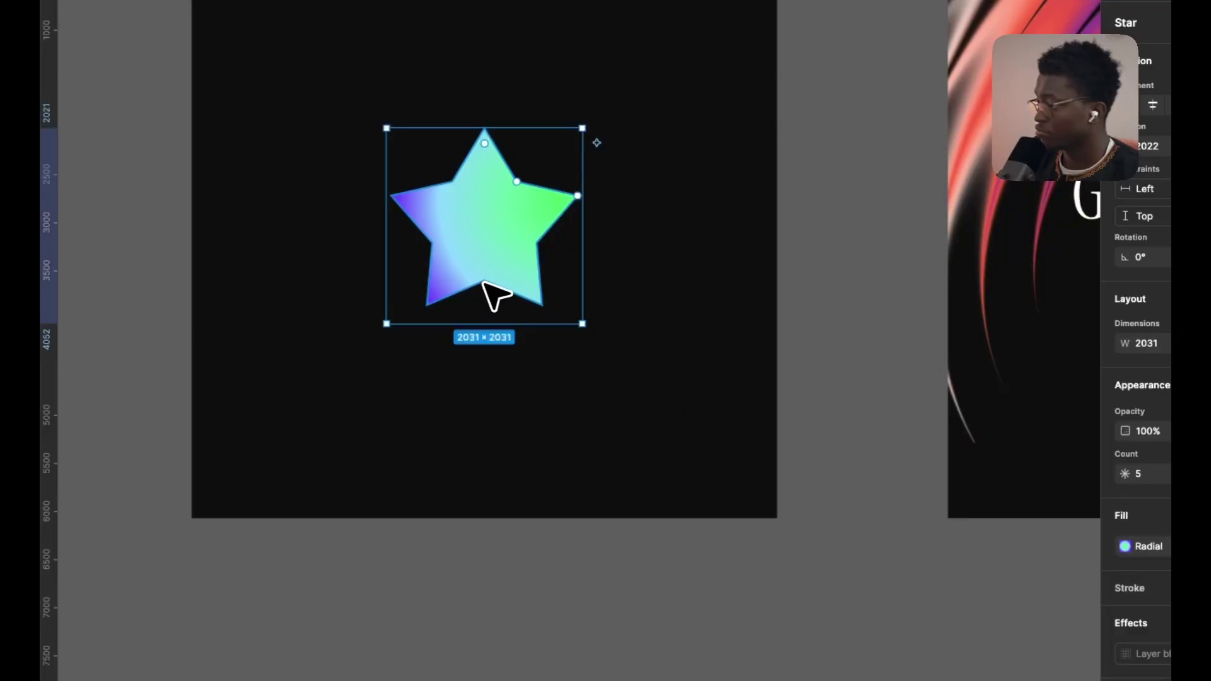
pyautogui.click(1125, 546)
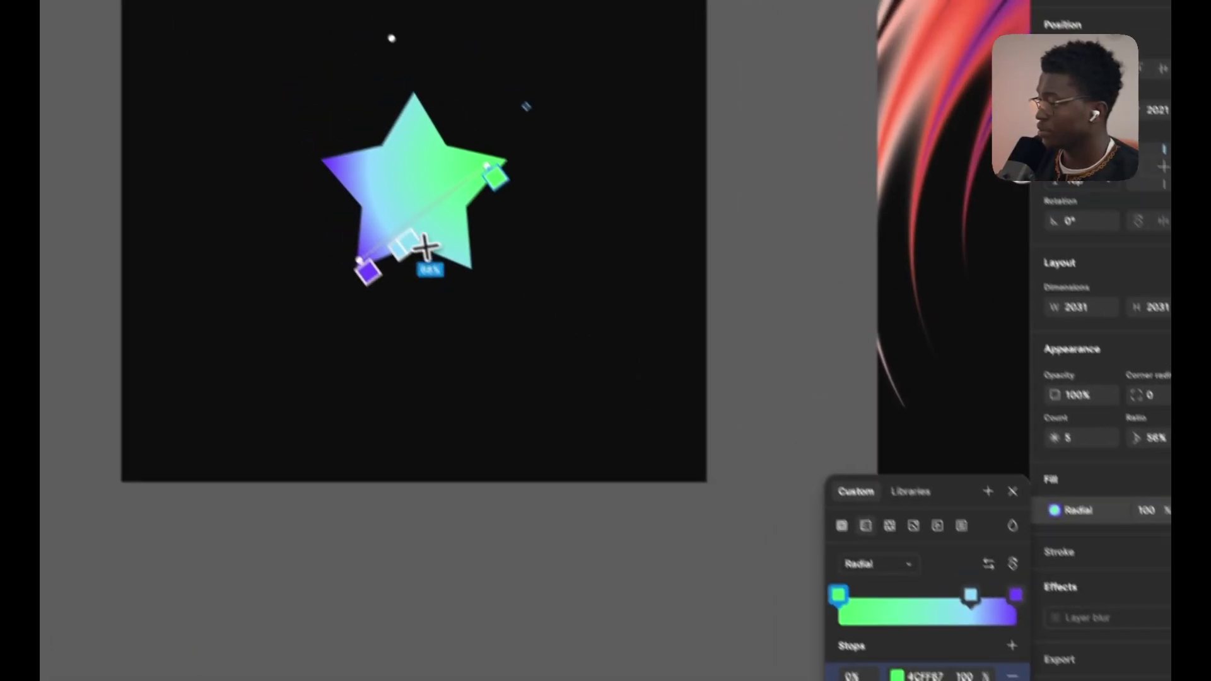
pyautogui.click(425, 246)
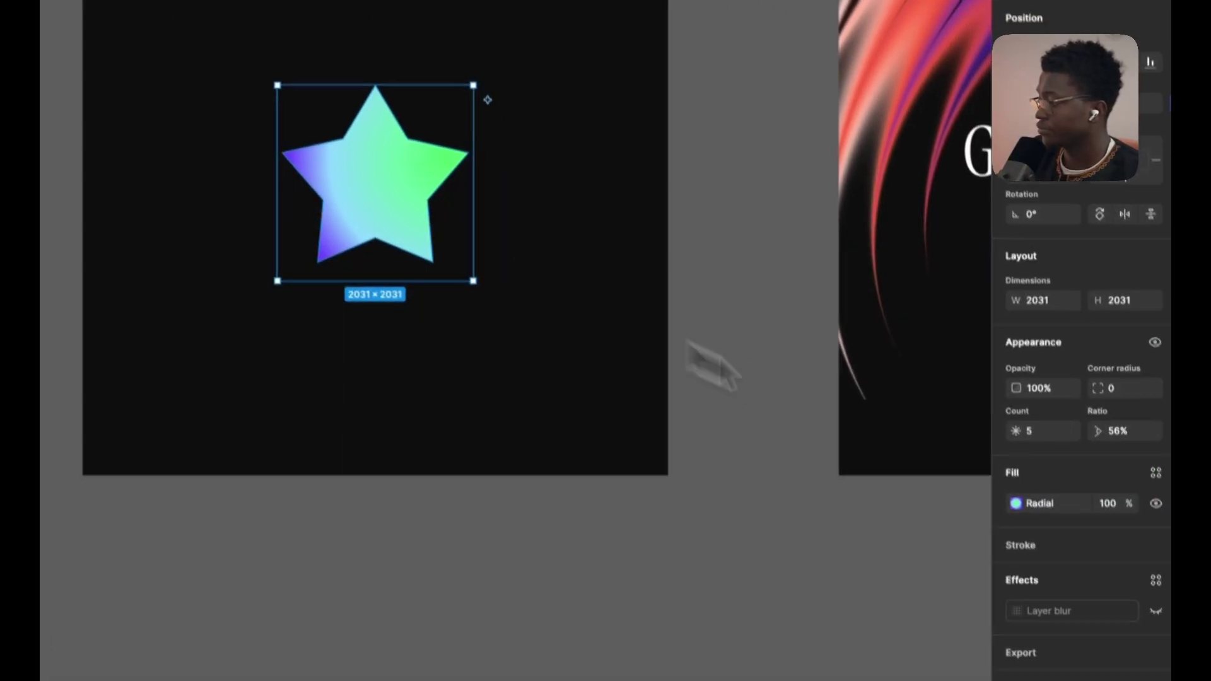
pyautogui.click(998, 435)
pyautogui.moveTo(911, 508); pyautogui.dragTo(895, 509)
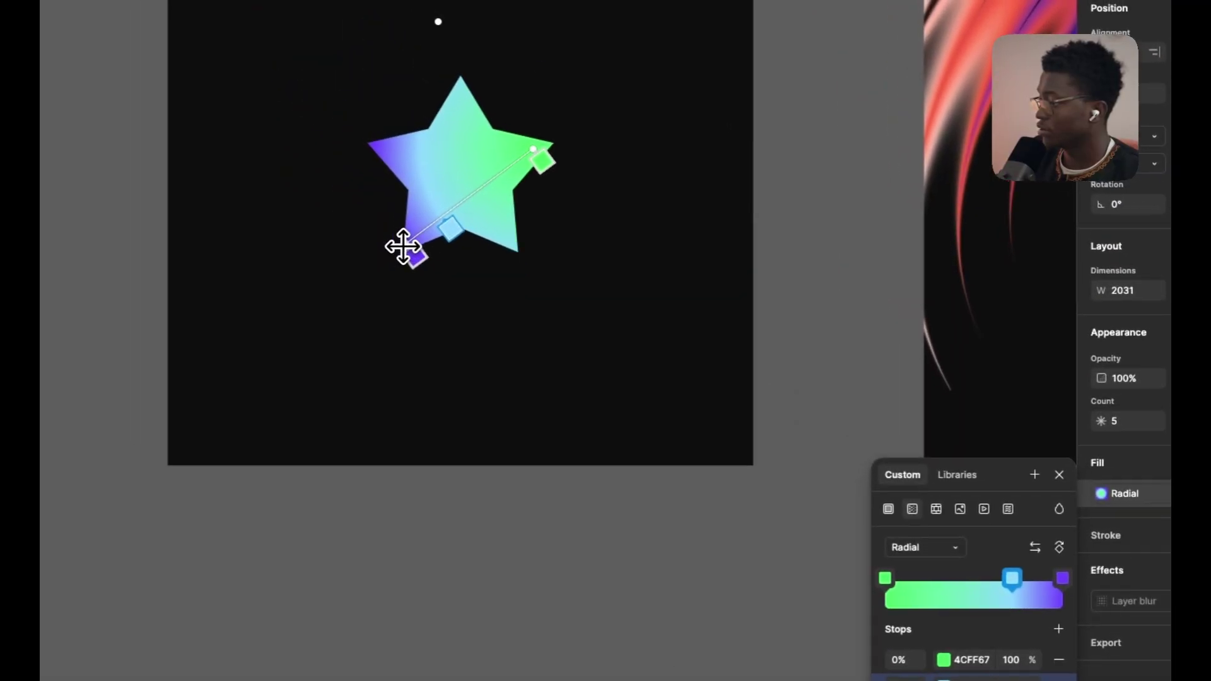
# - Fine-tune the radial gradient's start and end handles near the star's right and lower-left tips
pyautogui.moveTo(298, 174); pyautogui.dragTo(305, 187)
pyautogui.moveTo(413, 261)
pyautogui.mouseDown()
pyautogui.moveTo(400, 256)
pyautogui.moveTo(419, 247)
pyautogui.mouseUp()
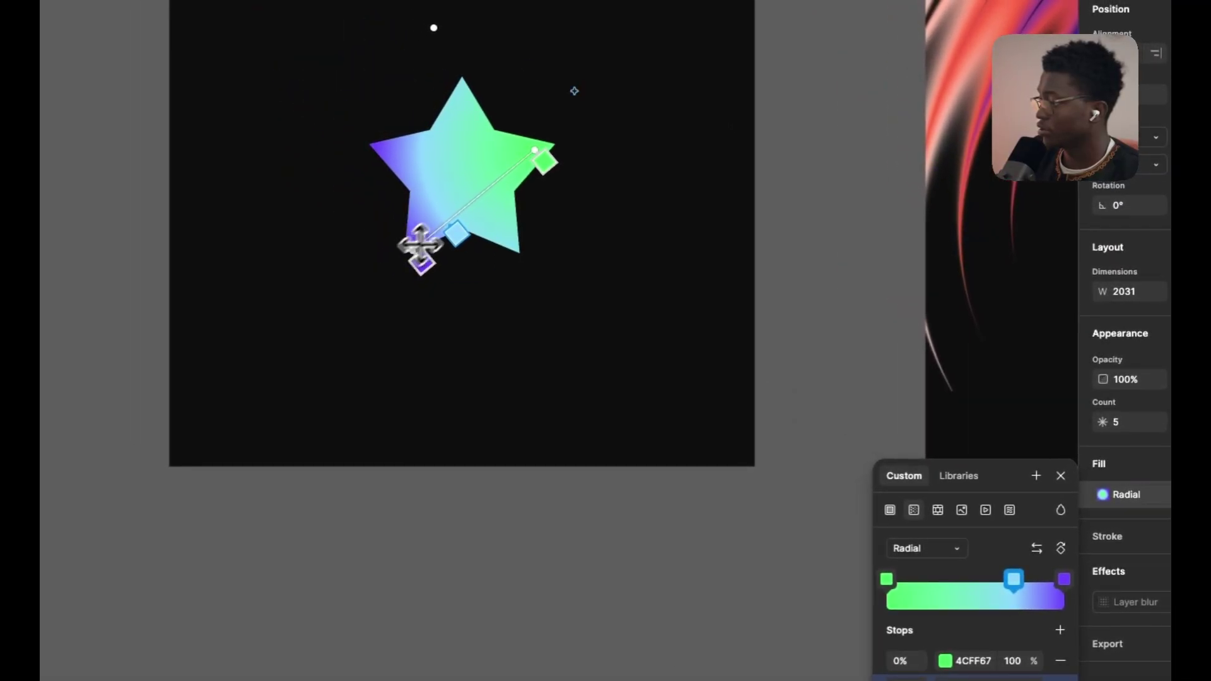
pyautogui.moveTo(534, 149); pyautogui.dragTo(543, 150)
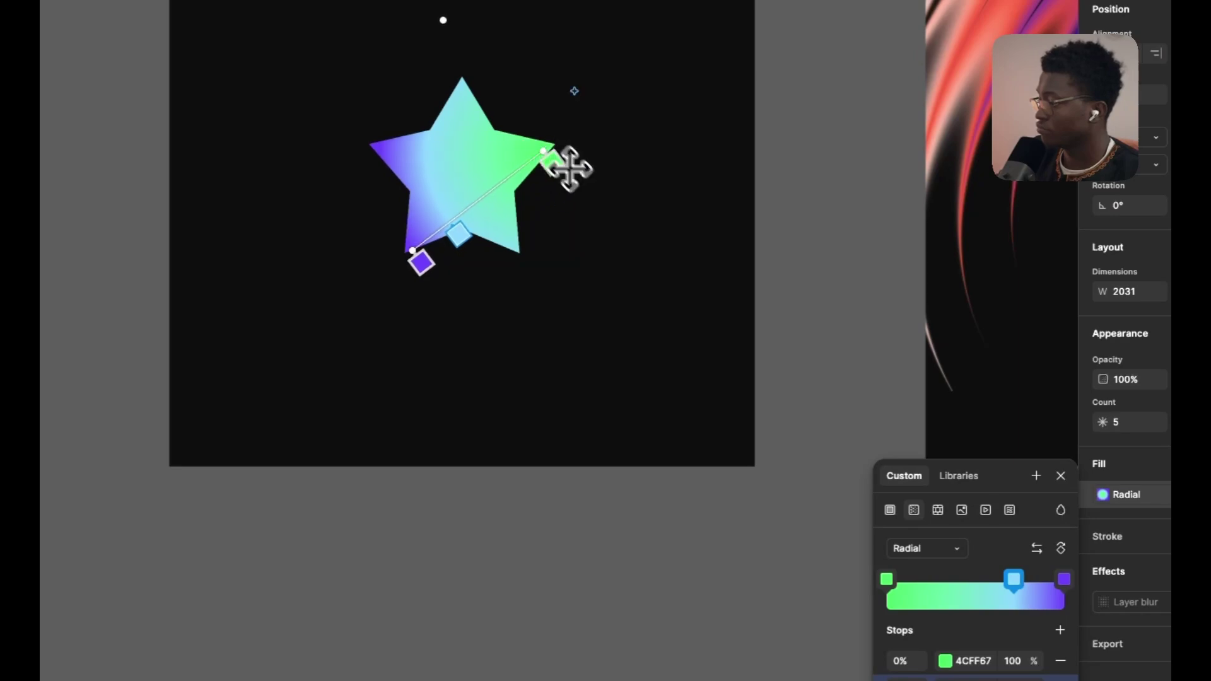
# - Move the light blue stop to 69% and close the star's gradient editing
pyautogui.click(872, 569)
pyautogui.moveTo(846, 435); pyautogui.dragTo(863, 451)
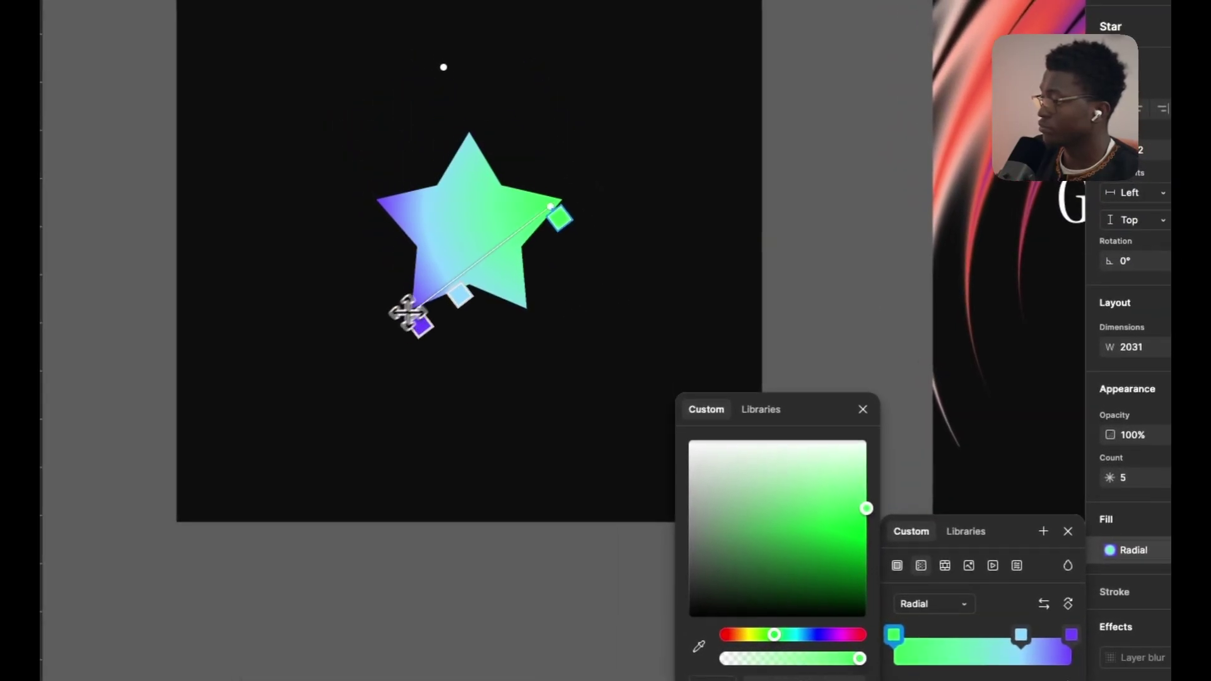
pyautogui.click(465, 296)
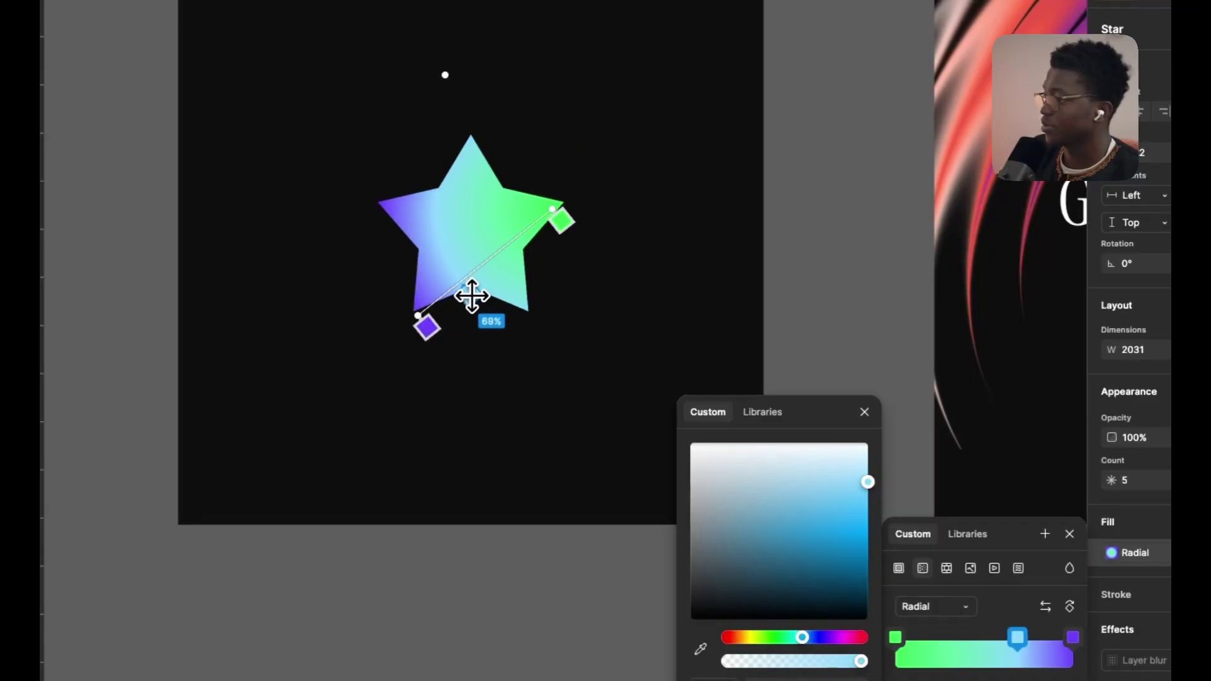
pyautogui.press('Escape')
pyautogui.scroll(-3, 643, 231)
pyautogui.scroll(3, 628, 215)
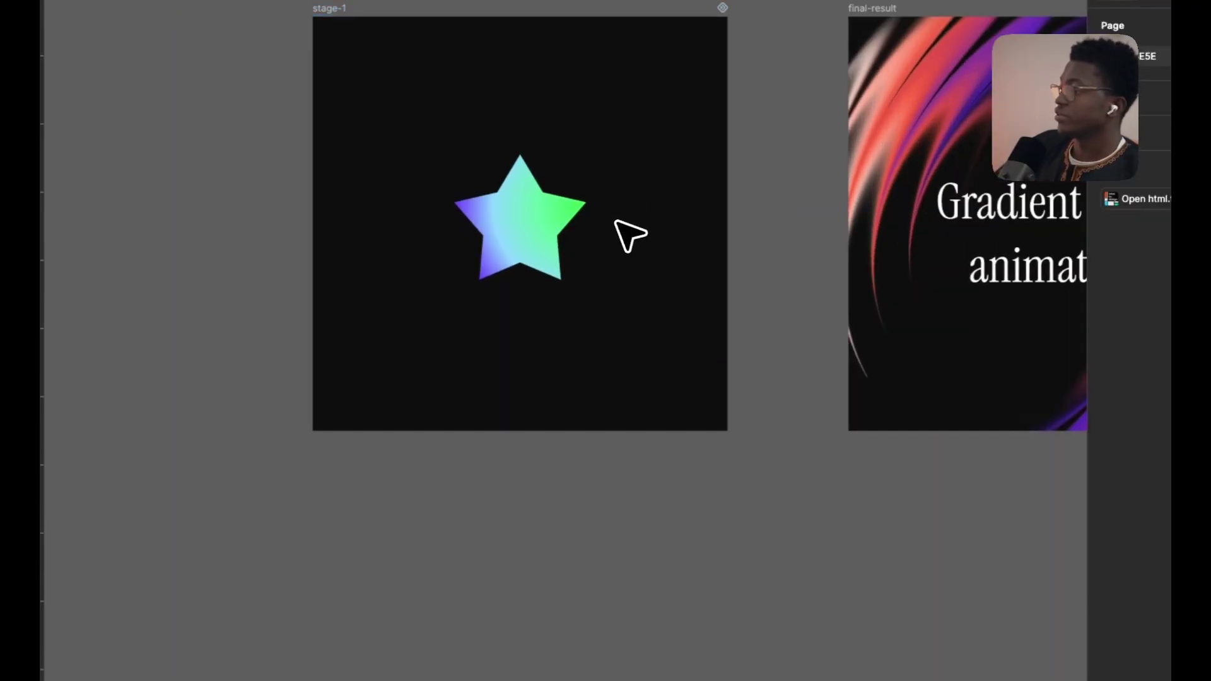
# - Duplicate the stage-1 frame directly below the original, leaving a gap of 551
pyautogui.click(552, 215)
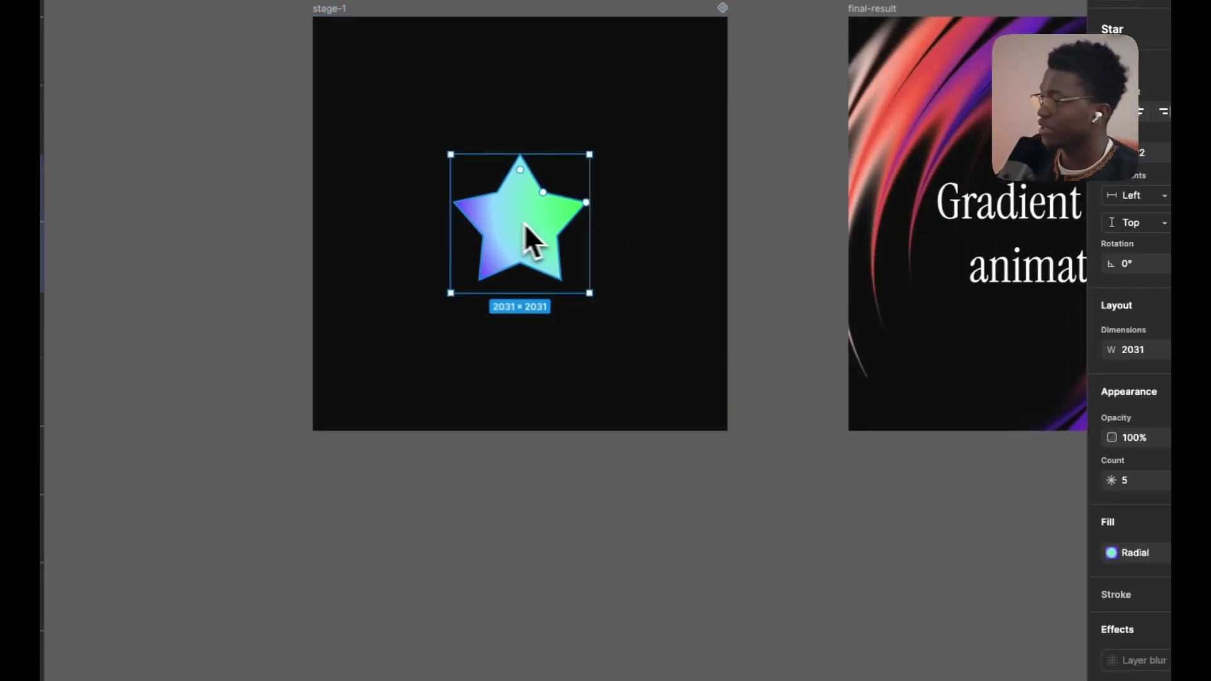
pyautogui.scroll(-3, 543, 230)
pyautogui.scroll(3, 589, 245)
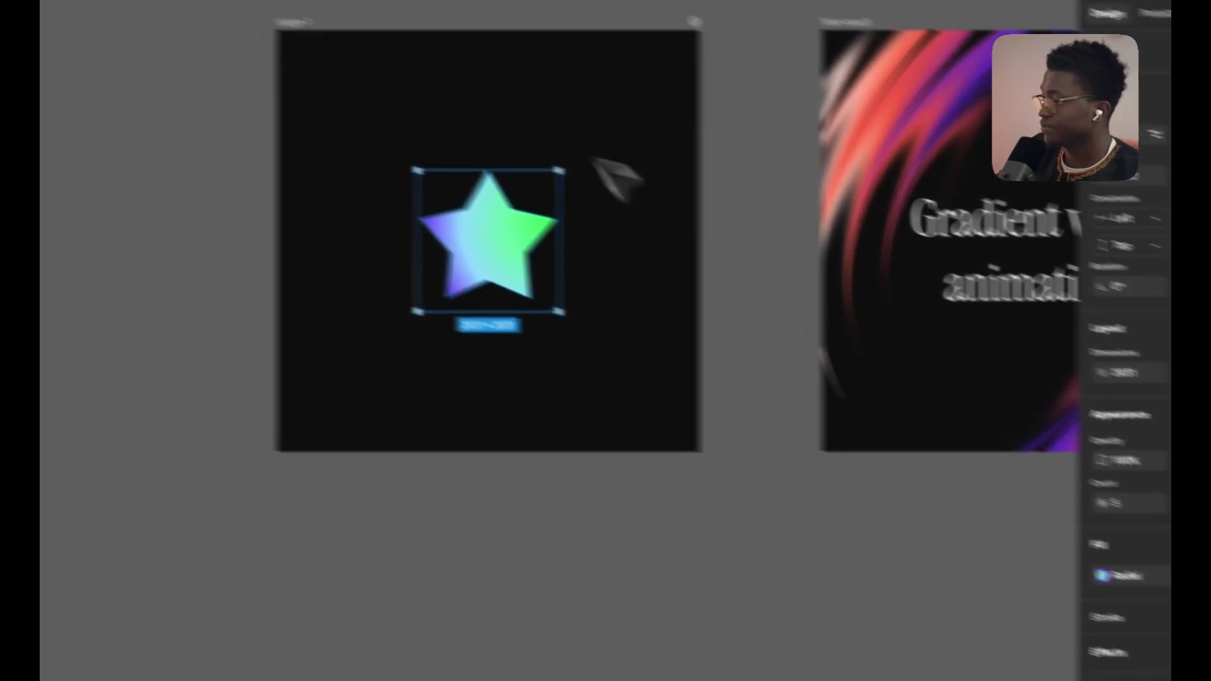
pyautogui.moveTo(452, 89); pyautogui.dragTo(388, 394)
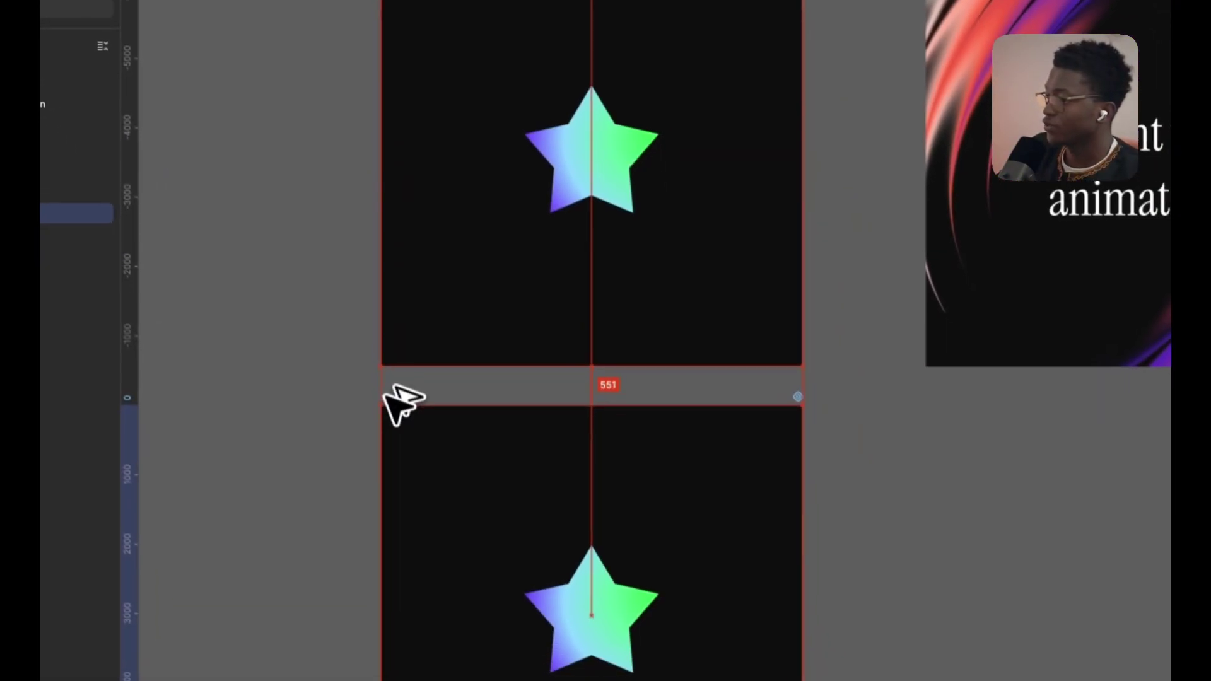
pyautogui.scroll(-5, 574, 371)
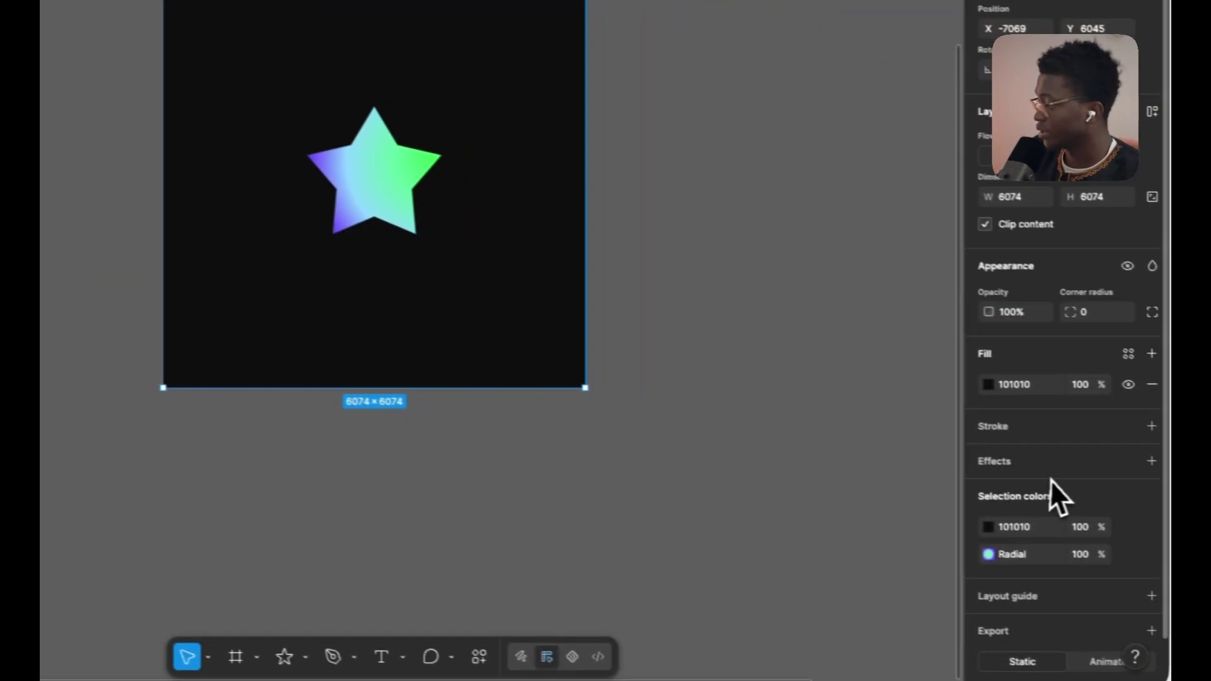
# - Try a uniform layer blur of 350 on the duplicated stage-1 frame
pyautogui.click(1151, 461)
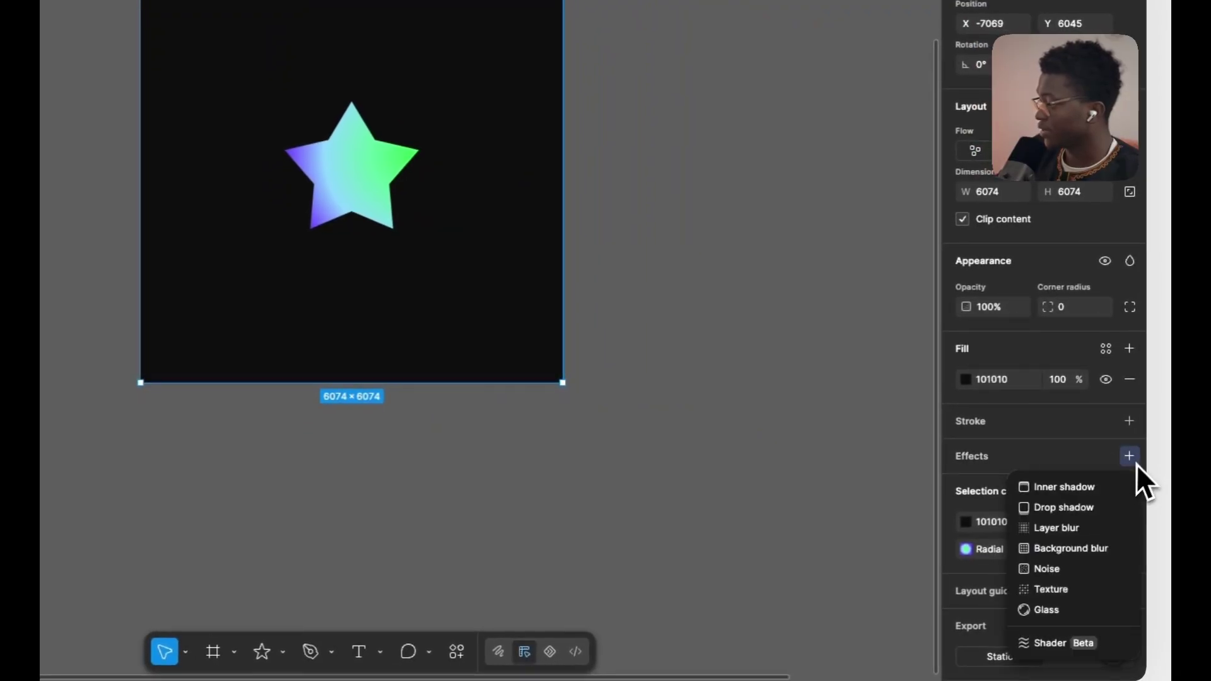
pyautogui.click(1082, 529)
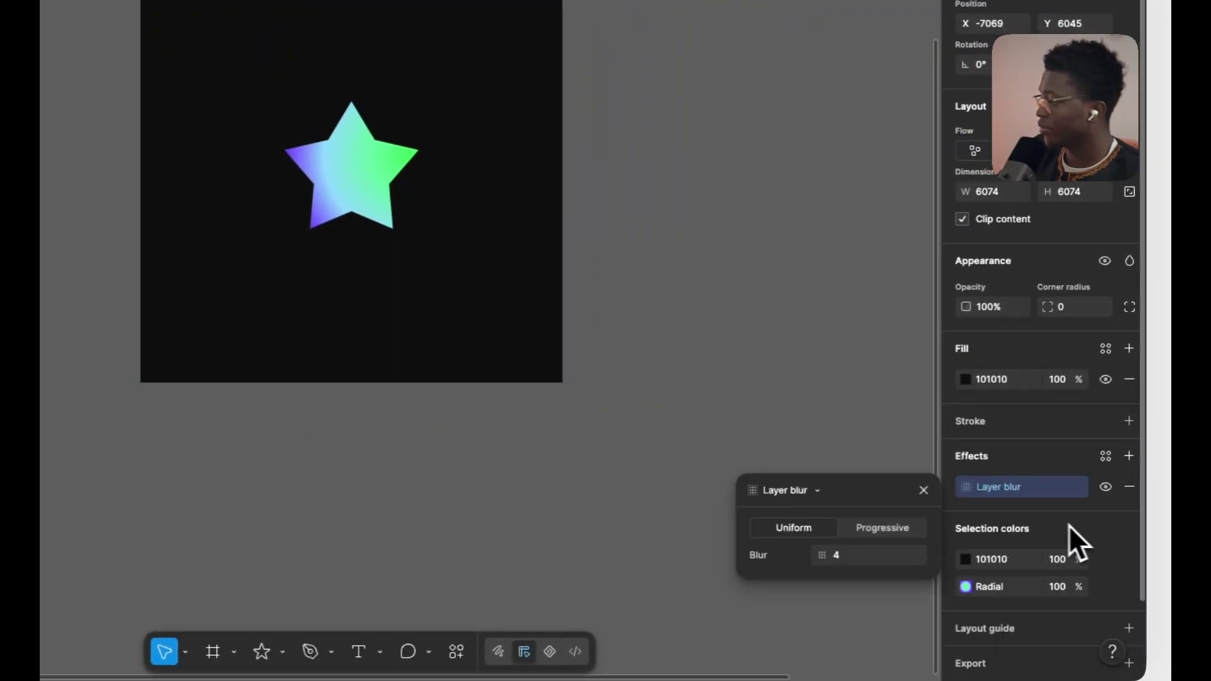
pyautogui.click(865, 557)
pyautogui.write('350')
pyautogui.press('Return')
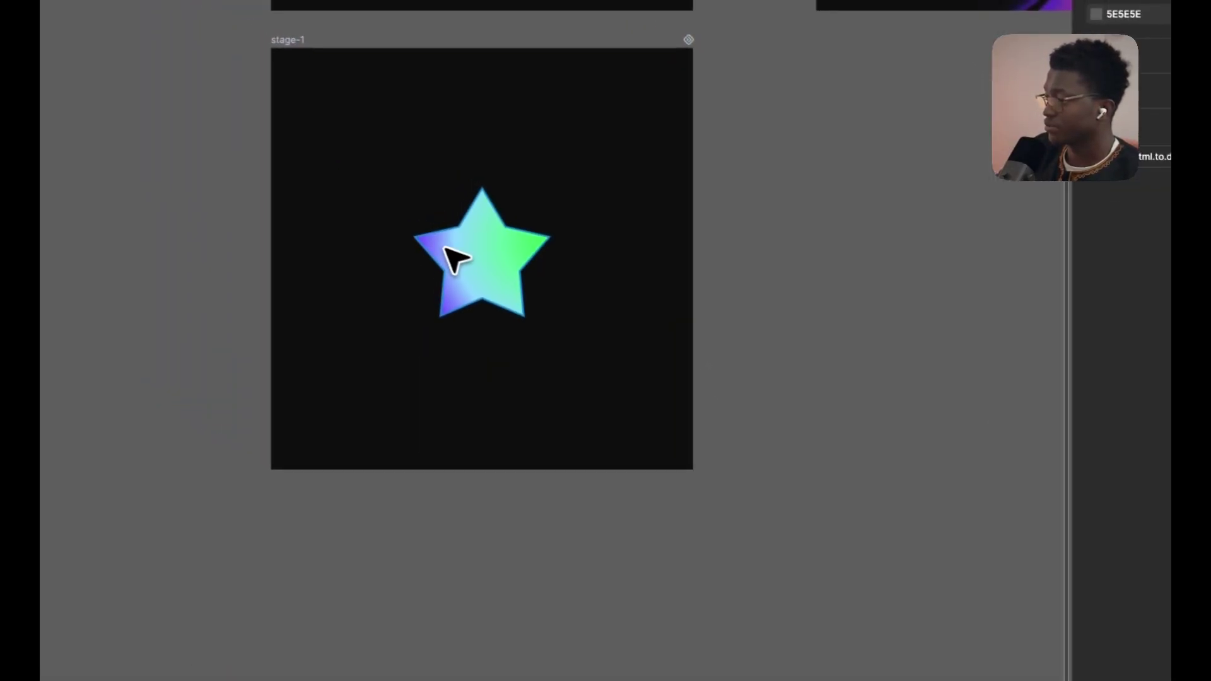
# - Replace the hidden layer blur on the duplicate frame's star with a new uniform layer blur of 300
pyautogui.click(446, 256)
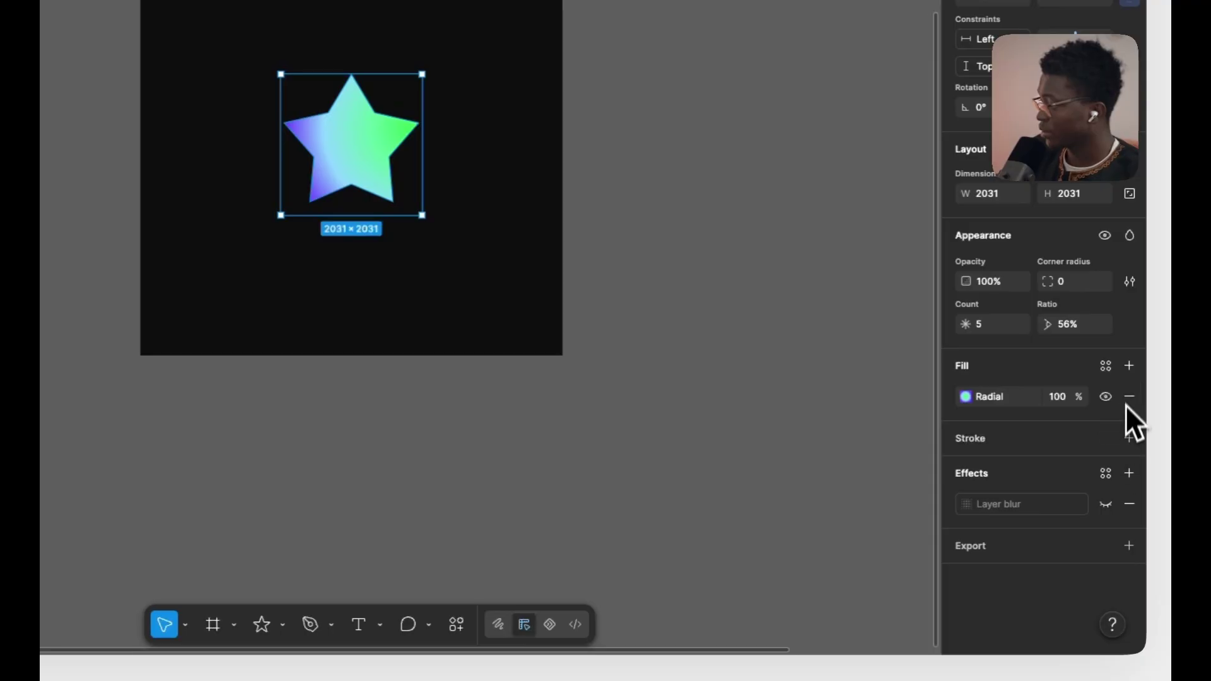
pyautogui.click(1125, 509)
pyautogui.click(1129, 474)
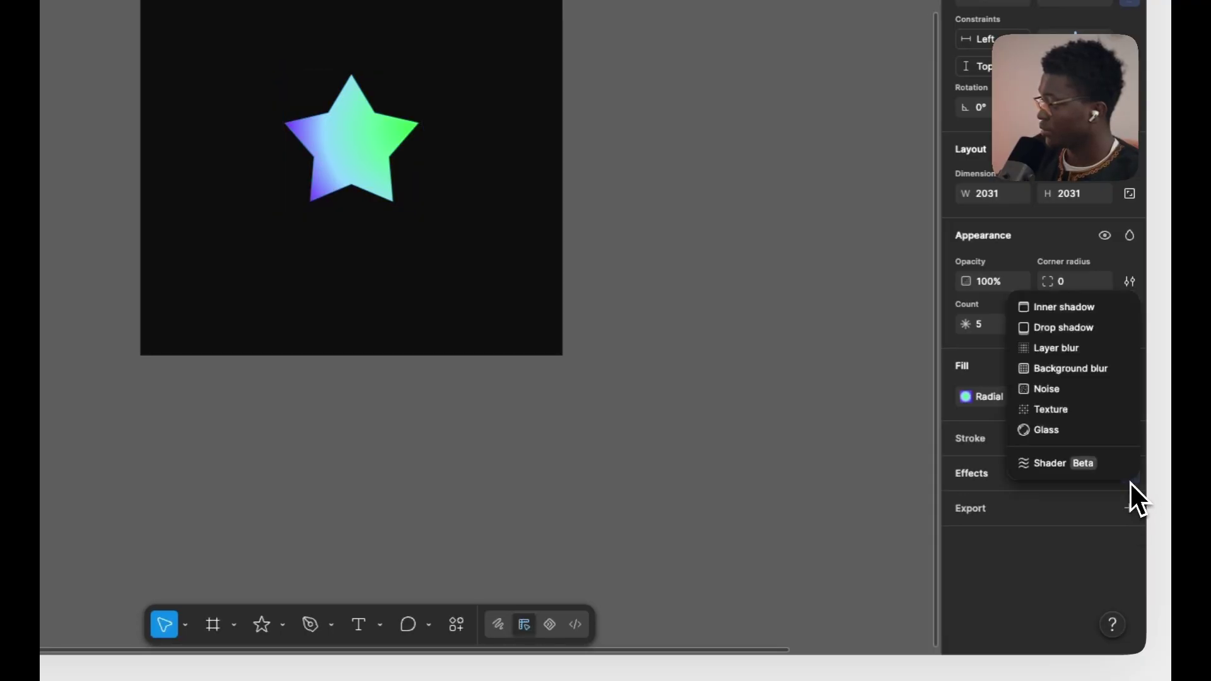
pyautogui.click(1072, 349)
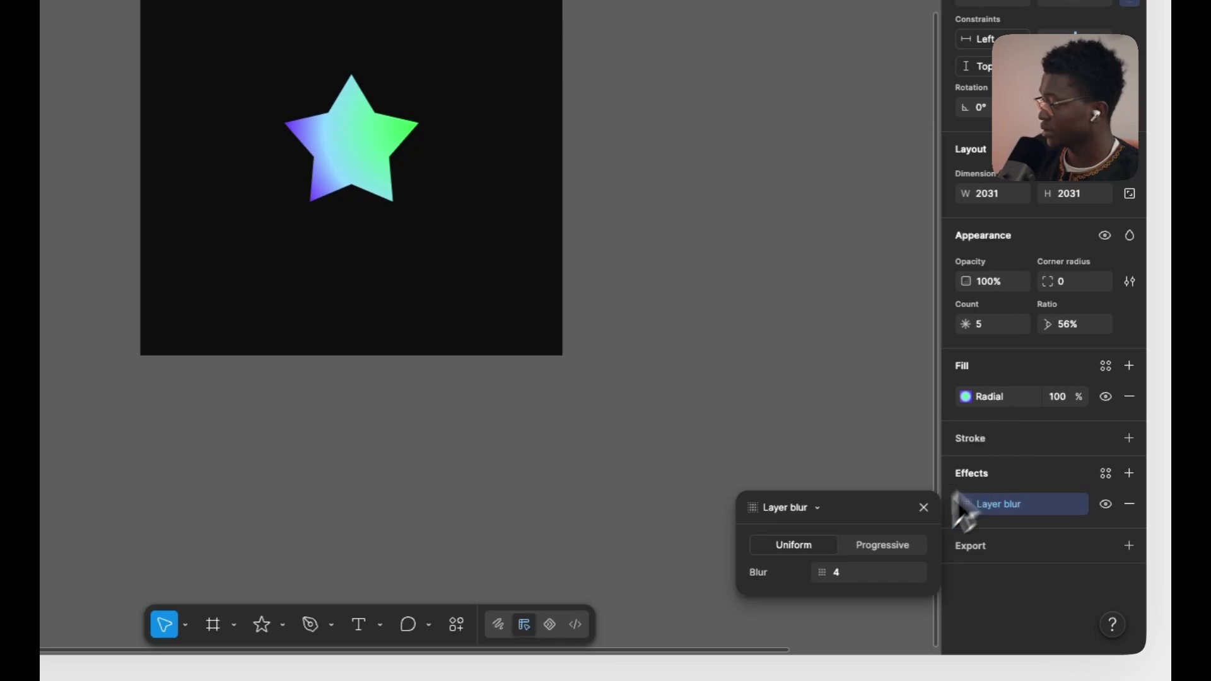
pyautogui.click(853, 575)
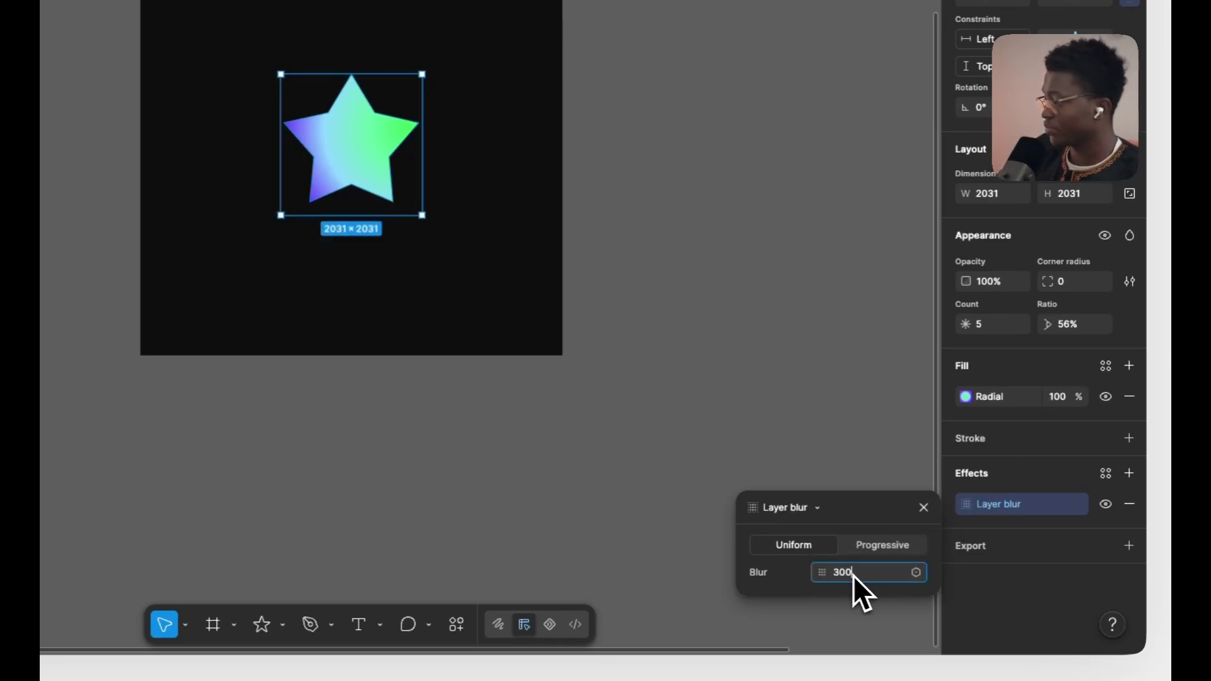
pyautogui.press('Return')
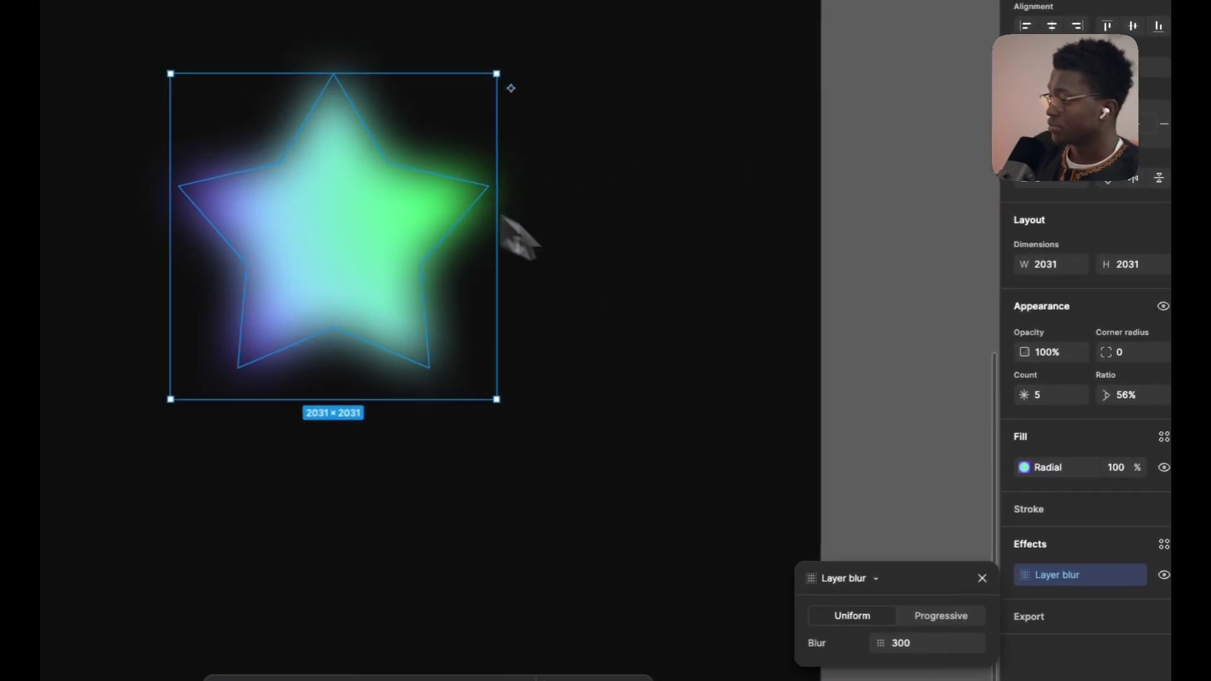
# - Set the star's layer blur to 270
pyautogui.click(925, 646)
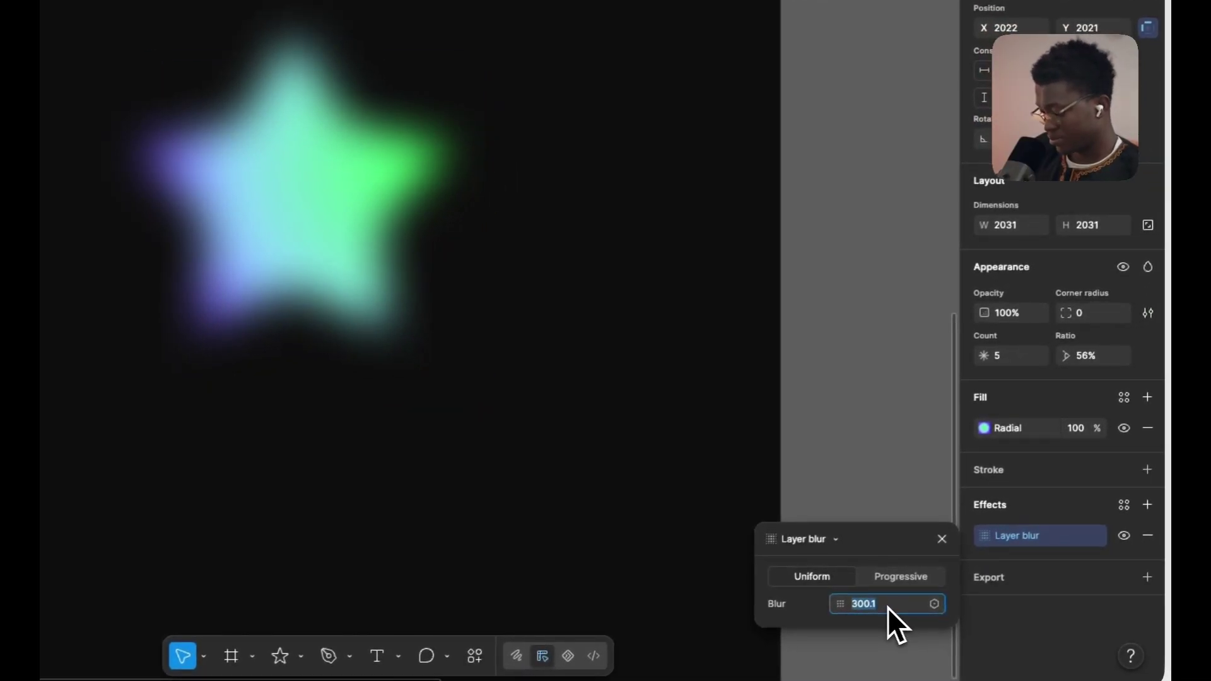
pyautogui.write('2')
pyautogui.write('75')
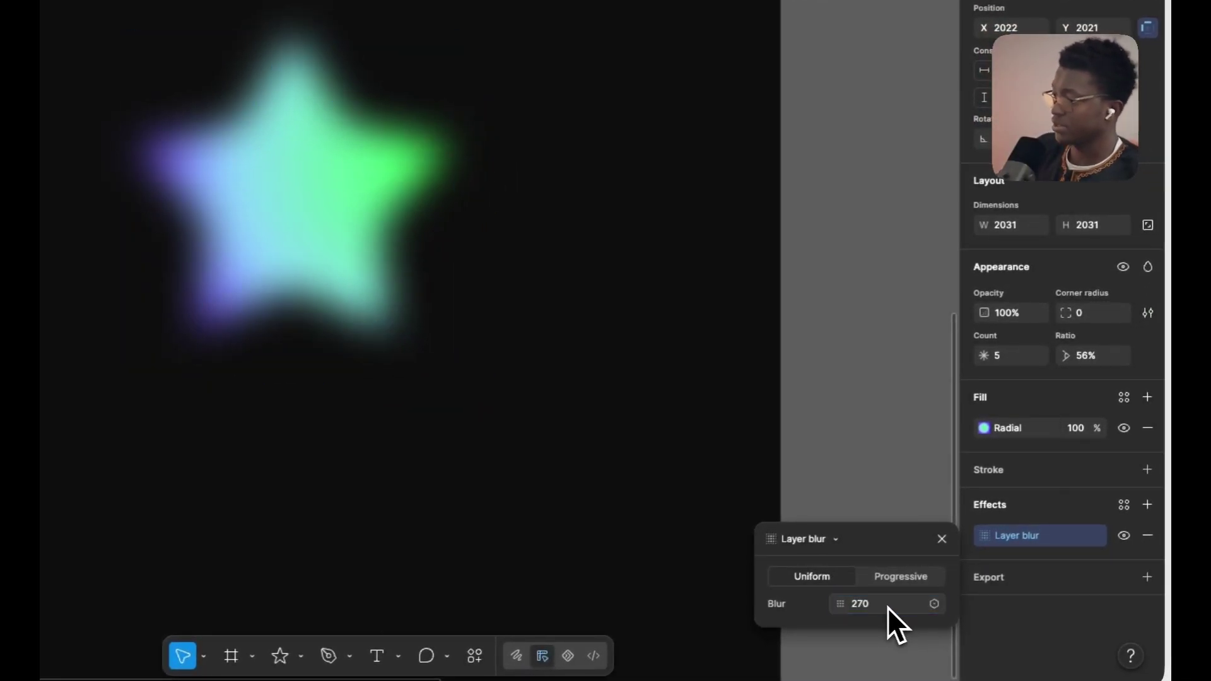
pyautogui.press('Return')
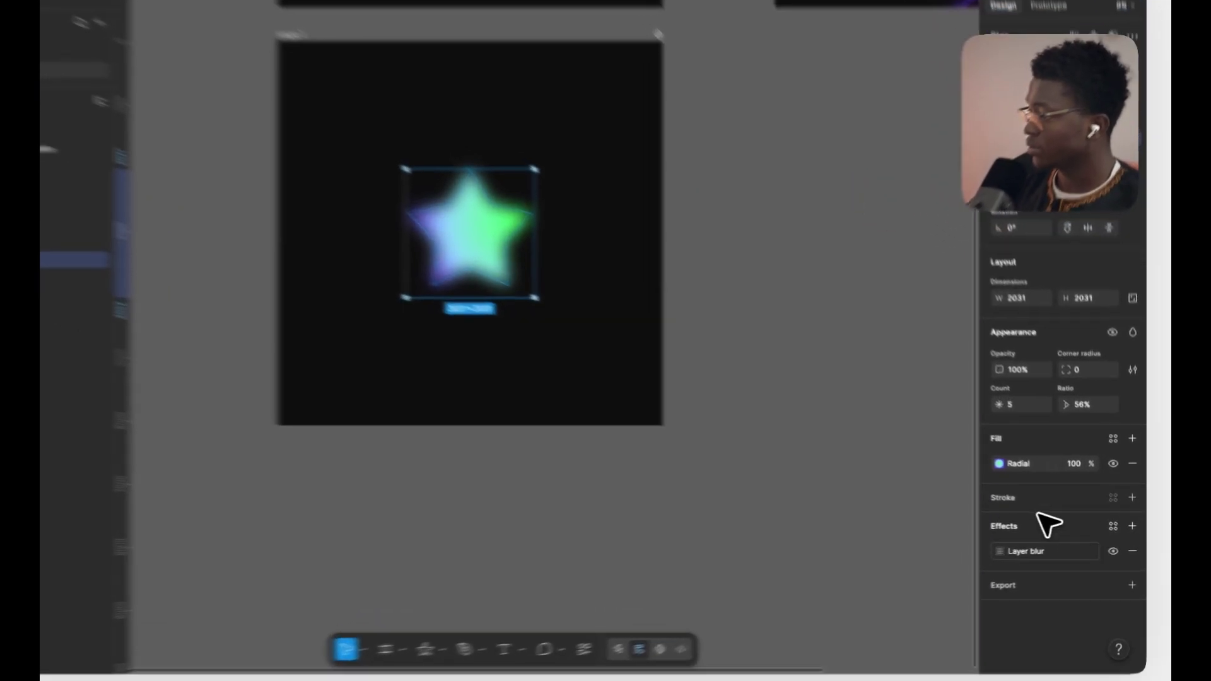
# - Wrap the blurred star in its own frame and enlarge that frame around it to about 4321 × 4167
pyautogui.click(750, 348)
pyautogui.click(564, 293)
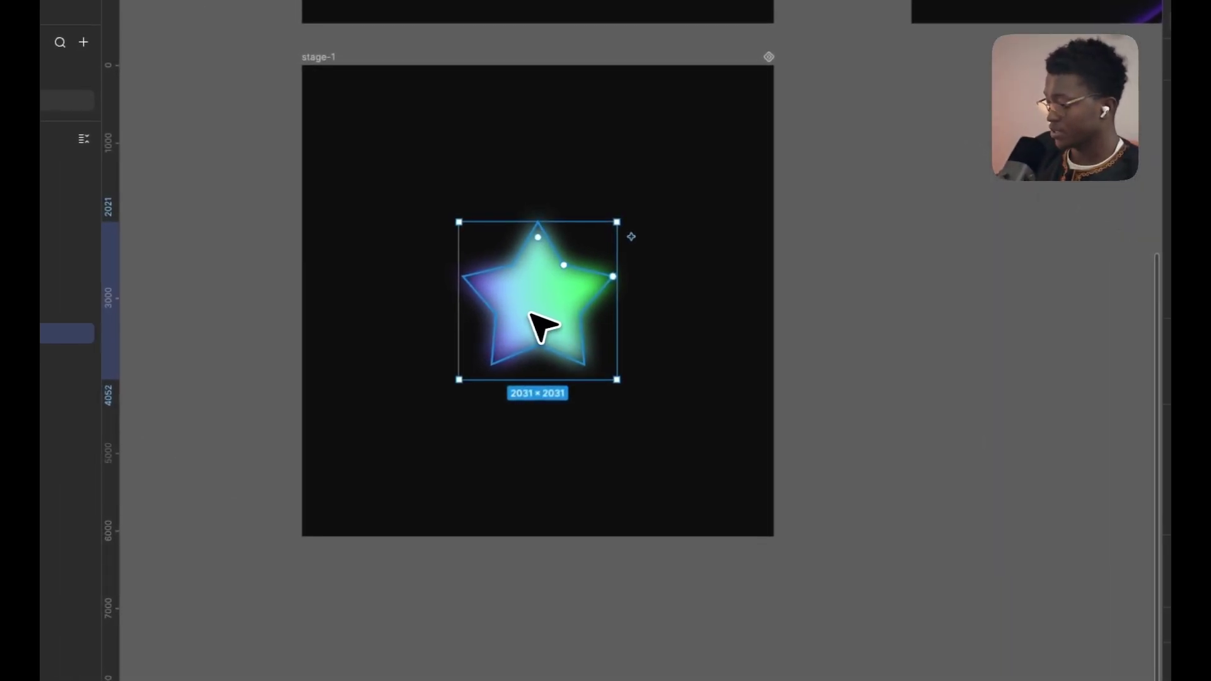
pyautogui.moveTo(459, 222); pyautogui.dragTo(372, 143)
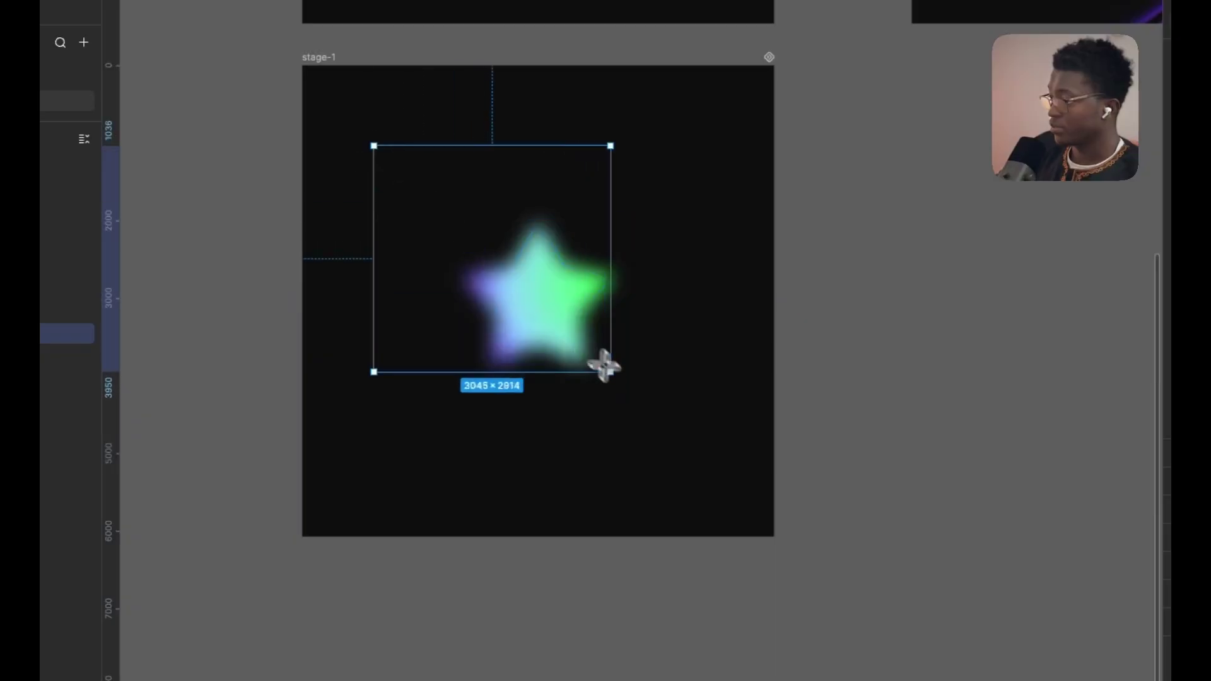
pyautogui.moveTo(611, 370); pyautogui.dragTo(709, 467)
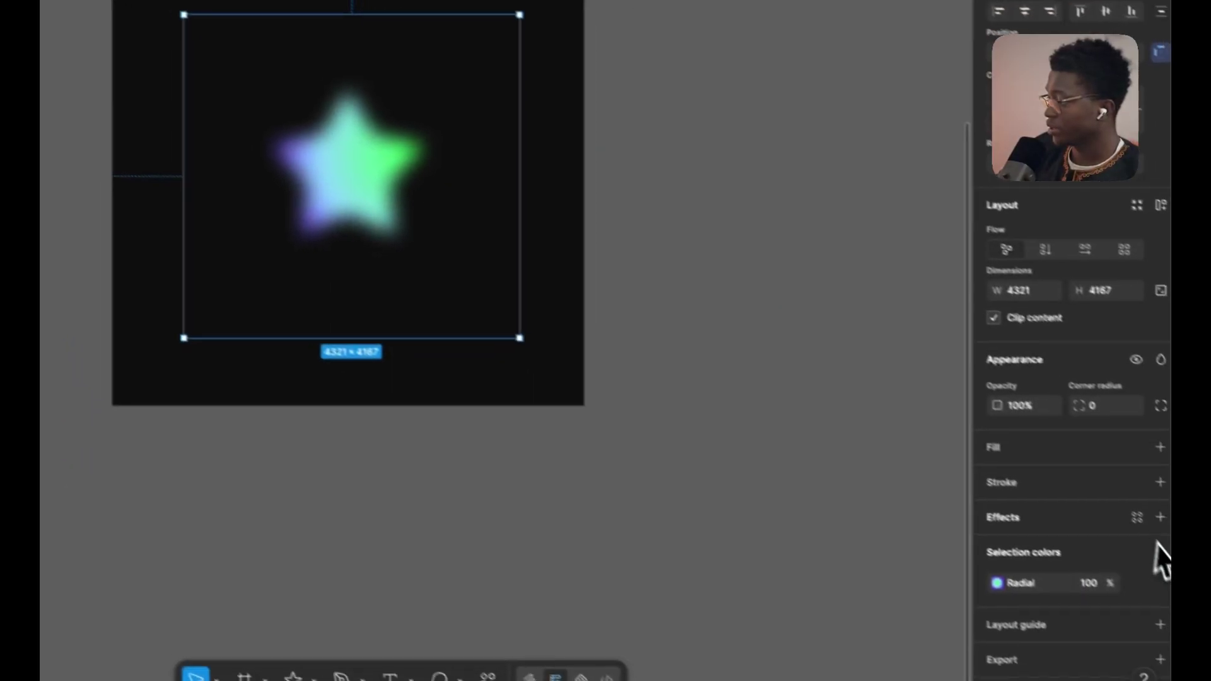
# - Add the Wave Warp shader effect to the frame around the star
pyautogui.click(1127, 499)
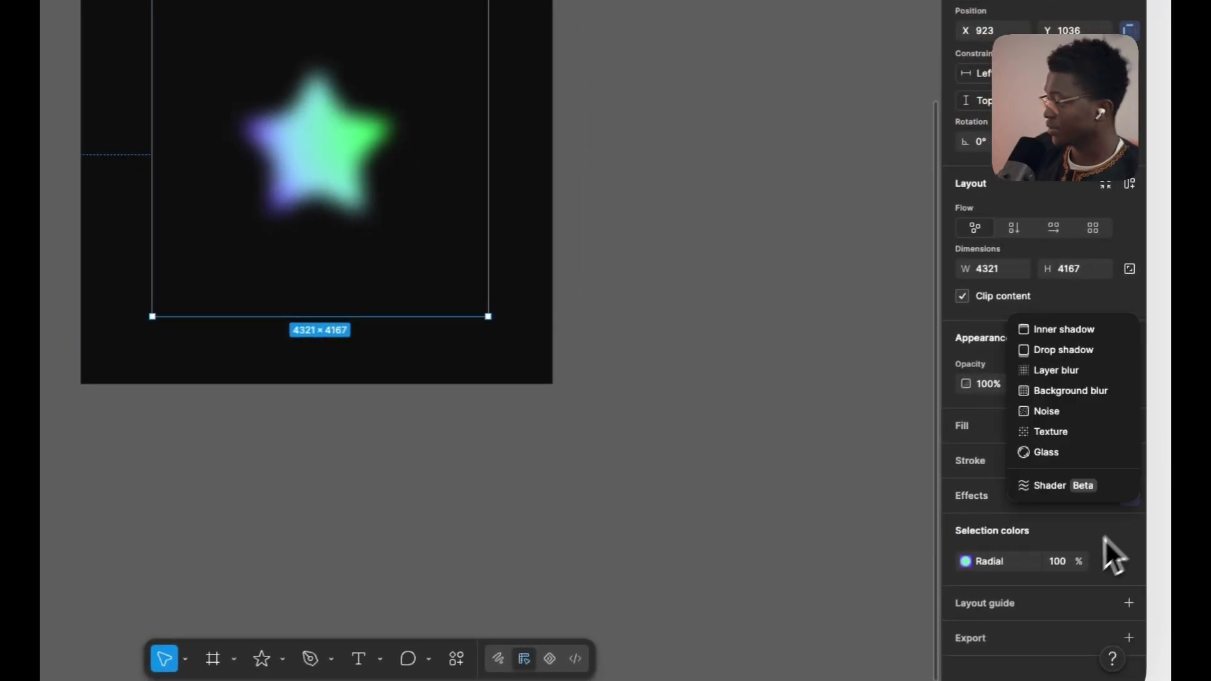
pyautogui.click(1062, 487)
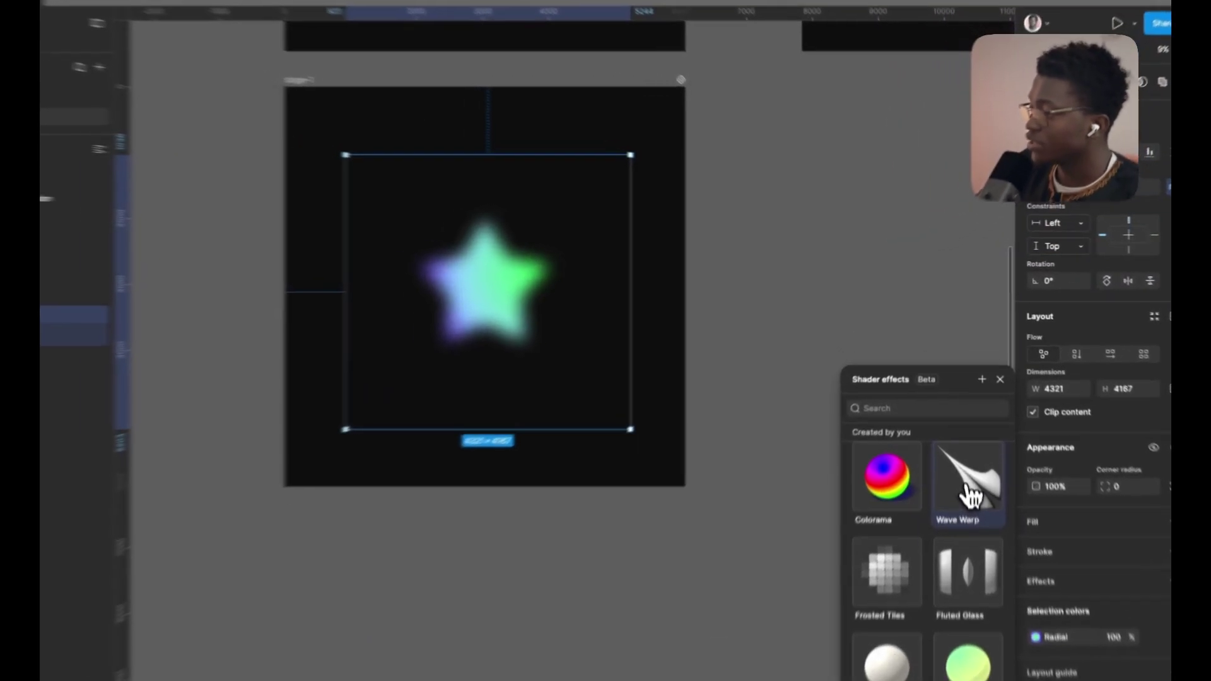
pyautogui.click(968, 451)
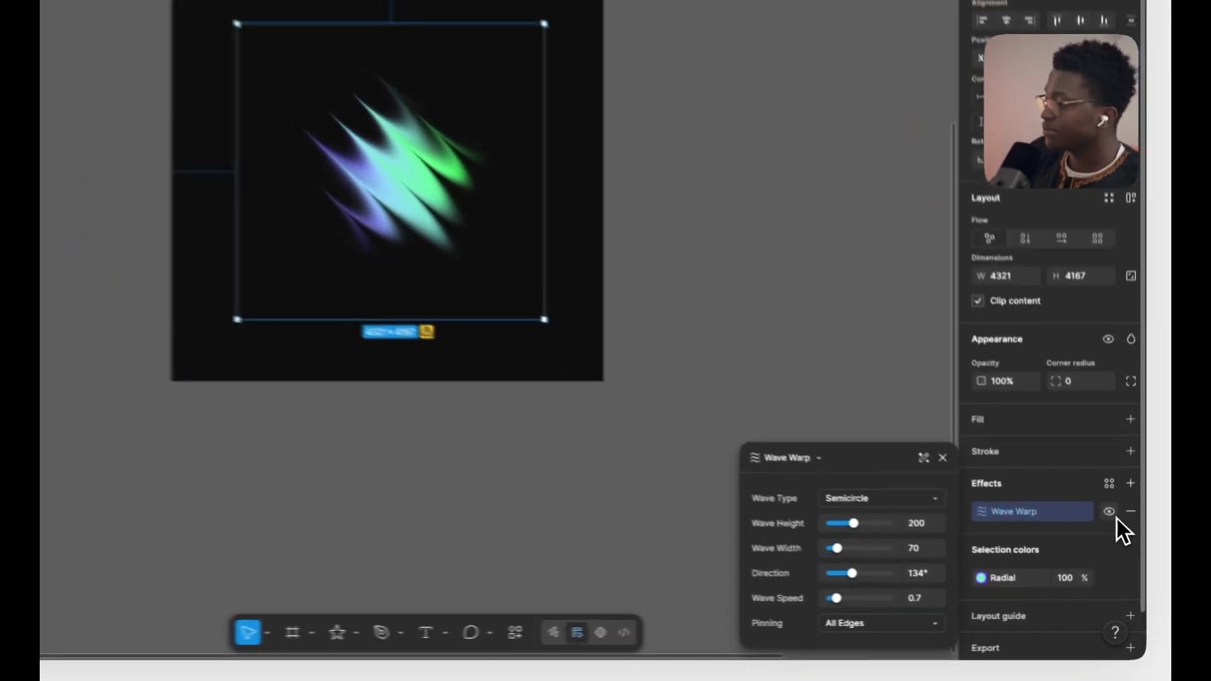
# - Hide the Wave Warp effect and add the Pattern refraction shader to the same frame
pyautogui.click(1118, 542)
pyautogui.click(1126, 473)
pyautogui.click(1072, 455)
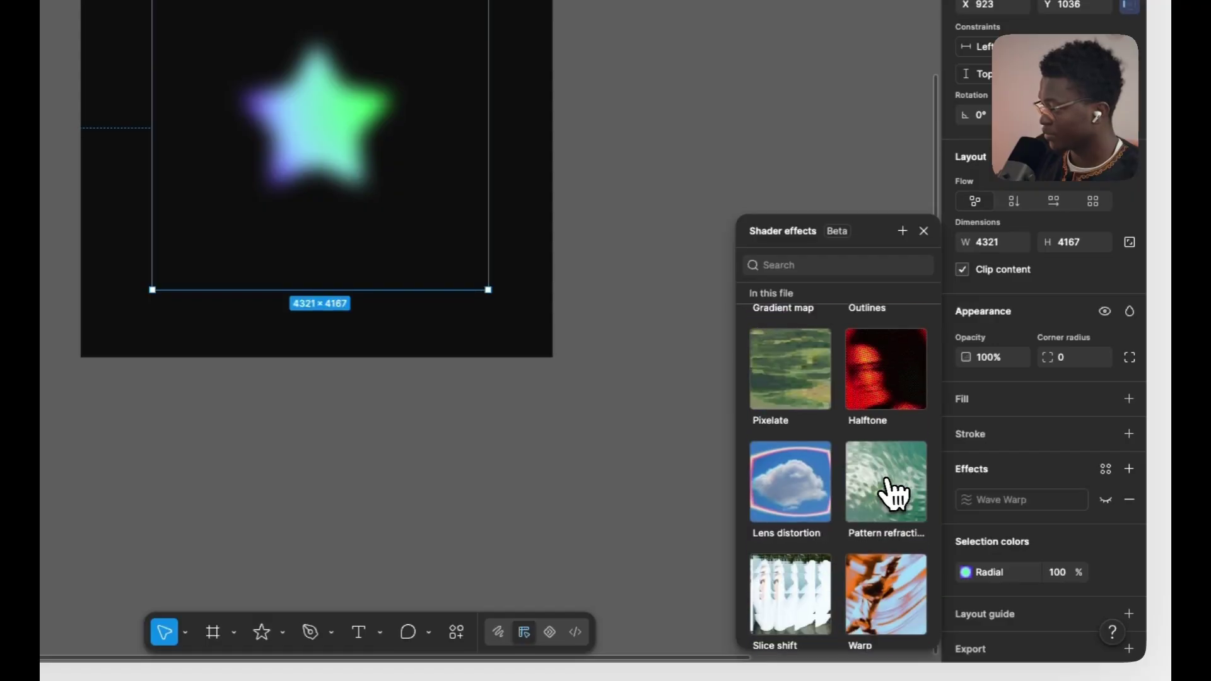
pyautogui.scroll(-2, 894, 495)
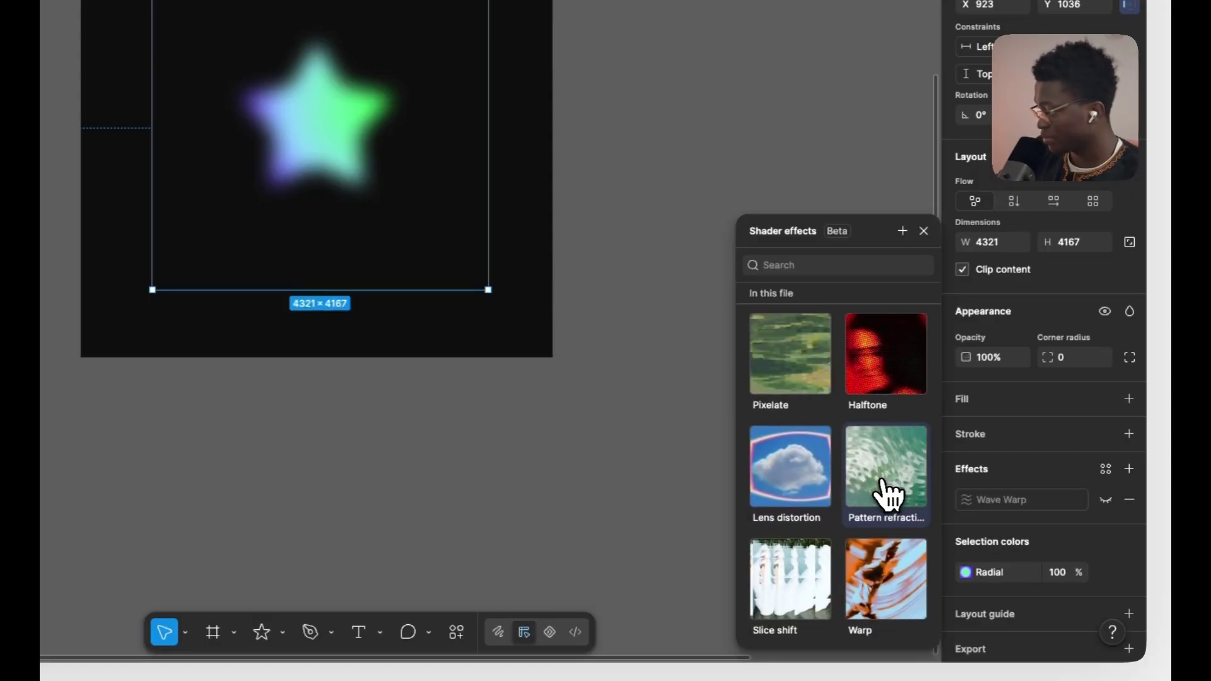
pyautogui.click(891, 490)
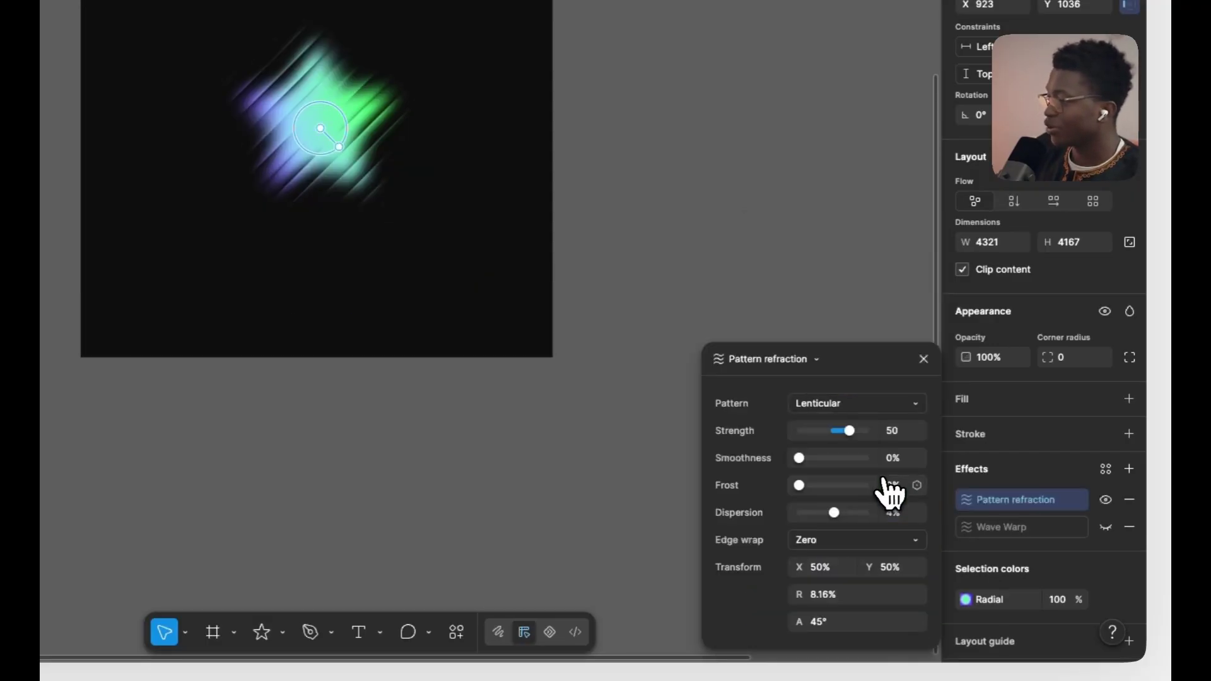
# - Adjust Pattern refraction to 65% smoothness, 11% frost, a radius of 11.57% and an angle of 0°
pyautogui.moveTo(340, 147)
pyautogui.mouseDown()
pyautogui.moveTo(375, 175)
pyautogui.moveTo(356, 164)
pyautogui.mouseUp()
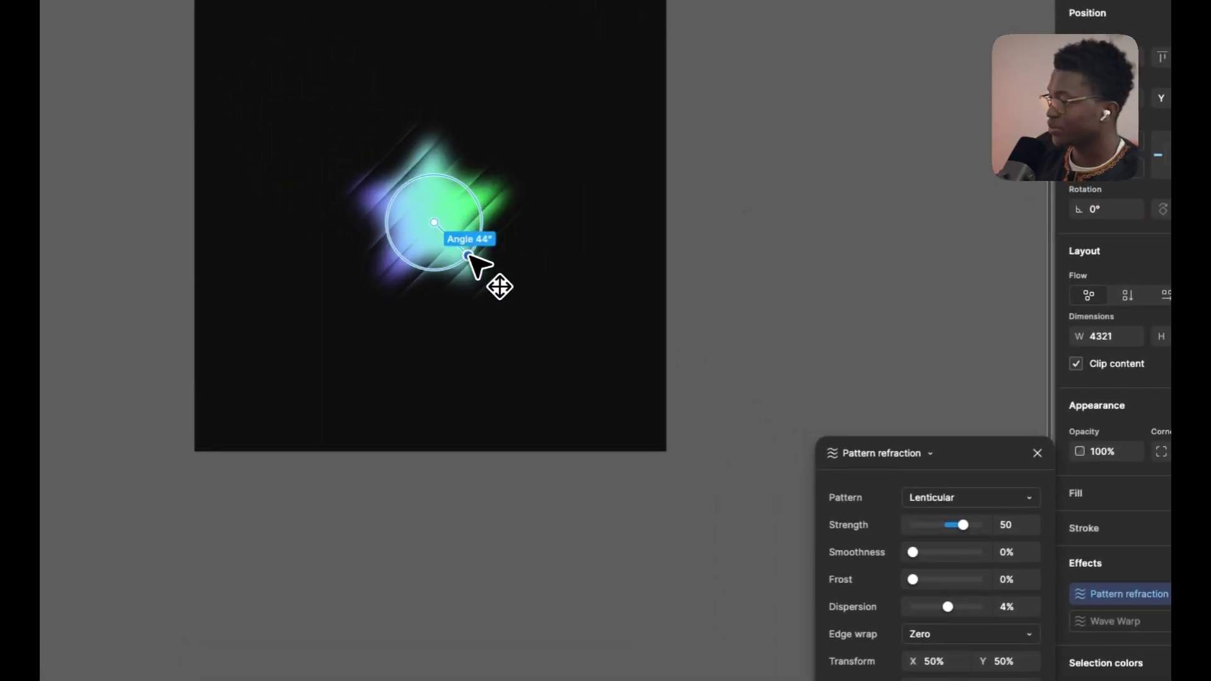
pyautogui.moveTo(462, 244); pyautogui.dragTo(467, 250)
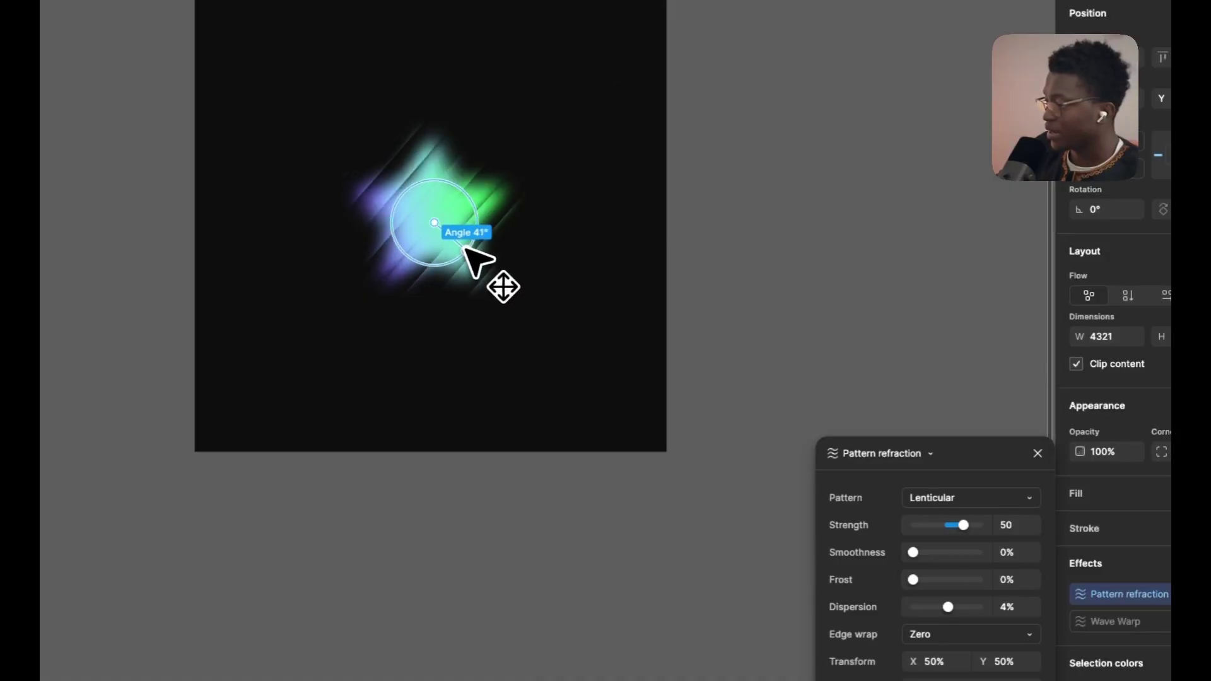
pyautogui.moveTo(922, 552); pyautogui.dragTo(885, 542)
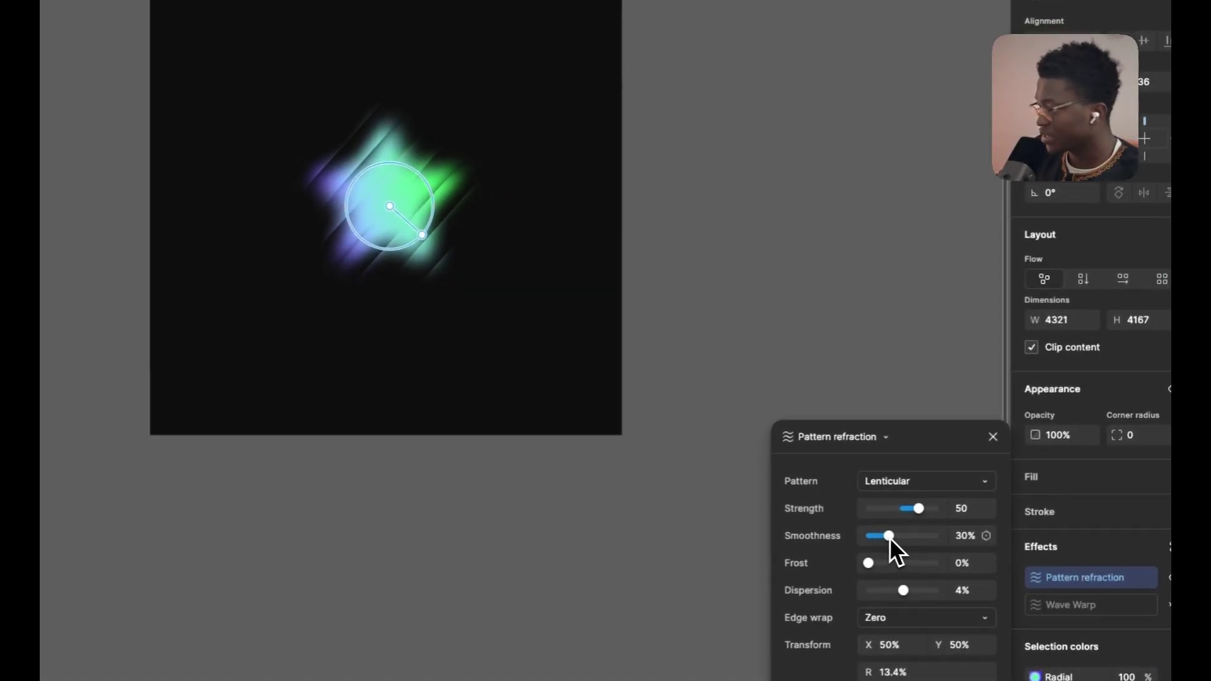
pyautogui.click(888, 563)
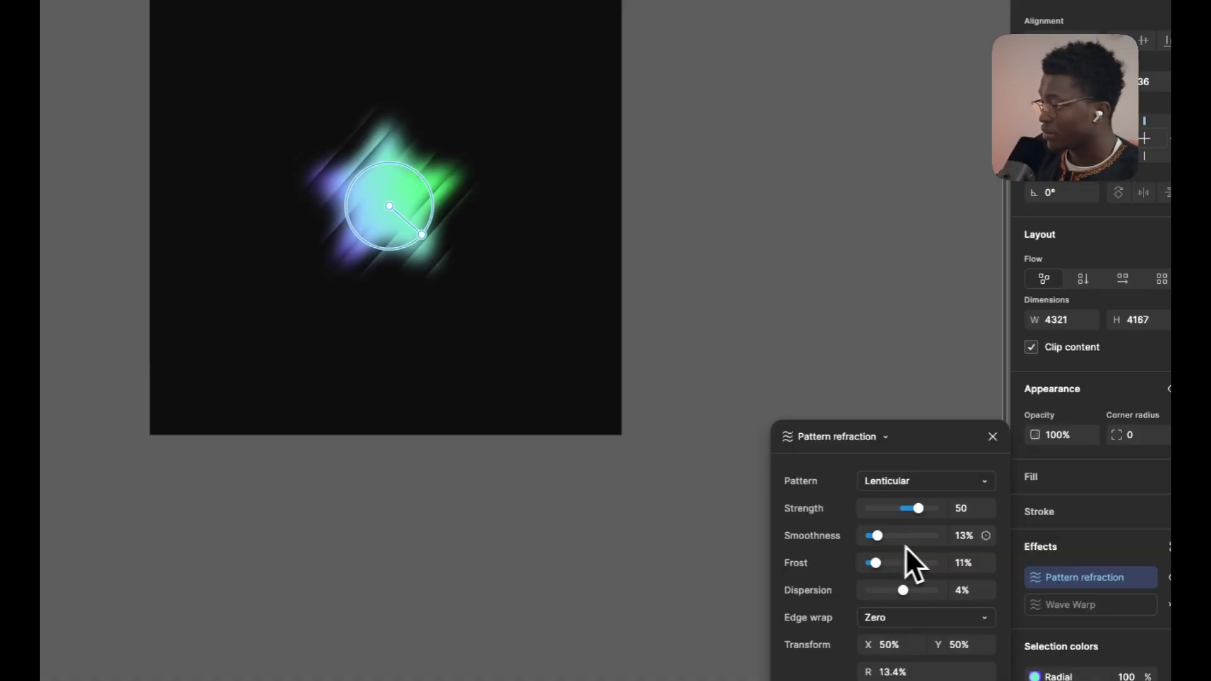
pyautogui.moveTo(905, 547); pyautogui.dragTo(913, 547)
pyautogui.moveTo(422, 234)
pyautogui.mouseDown()
pyautogui.moveTo(436, 246)
pyautogui.moveTo(435, 225)
pyautogui.mouseUp()
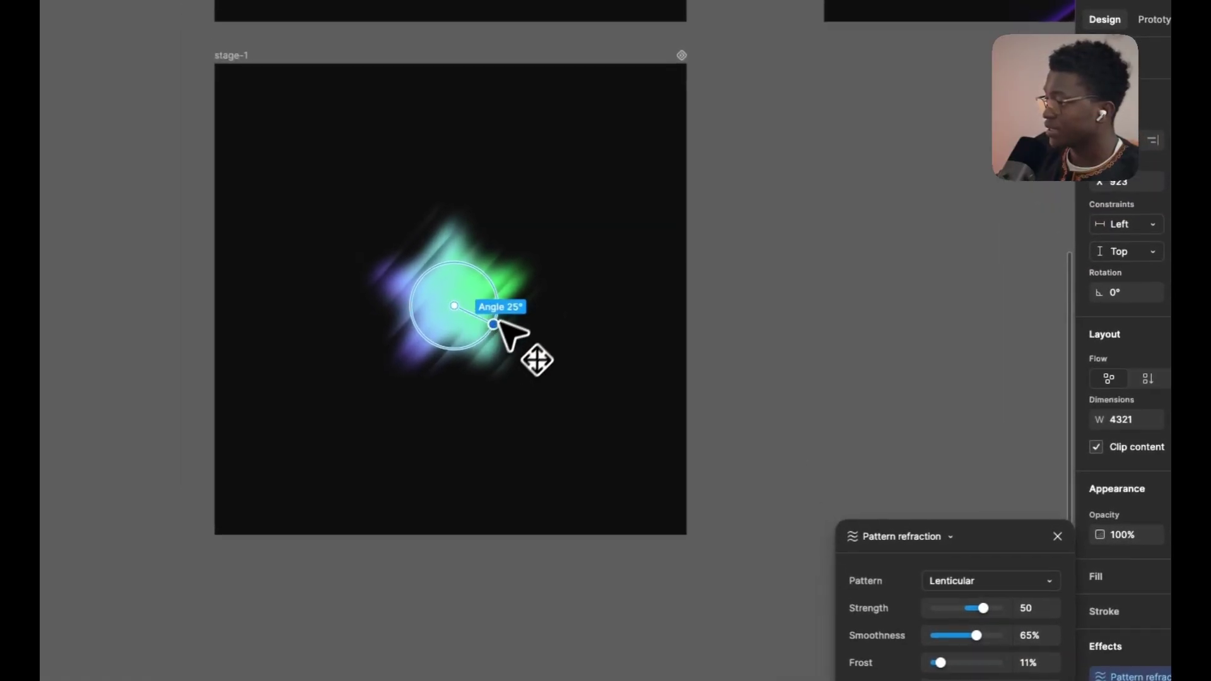
pyautogui.moveTo(493, 324); pyautogui.dragTo(498, 315)
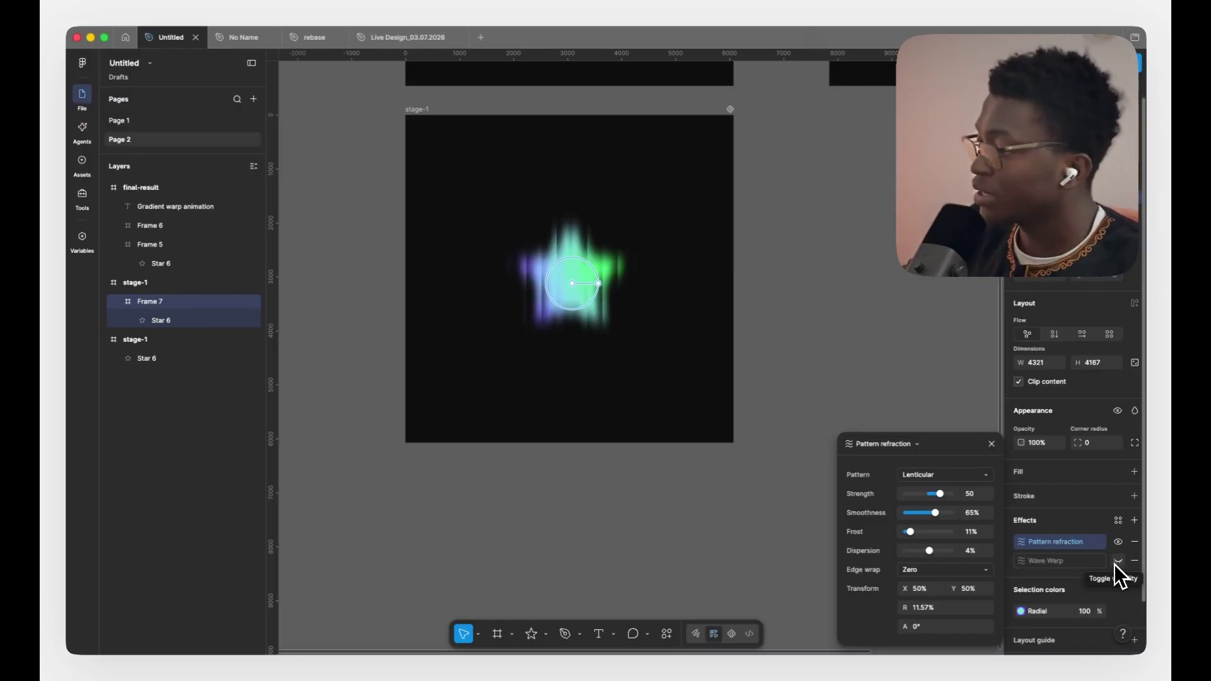
# - Hide the Pattern refraction effect and browse the shader effects for an alternative
pyautogui.click(1120, 543)
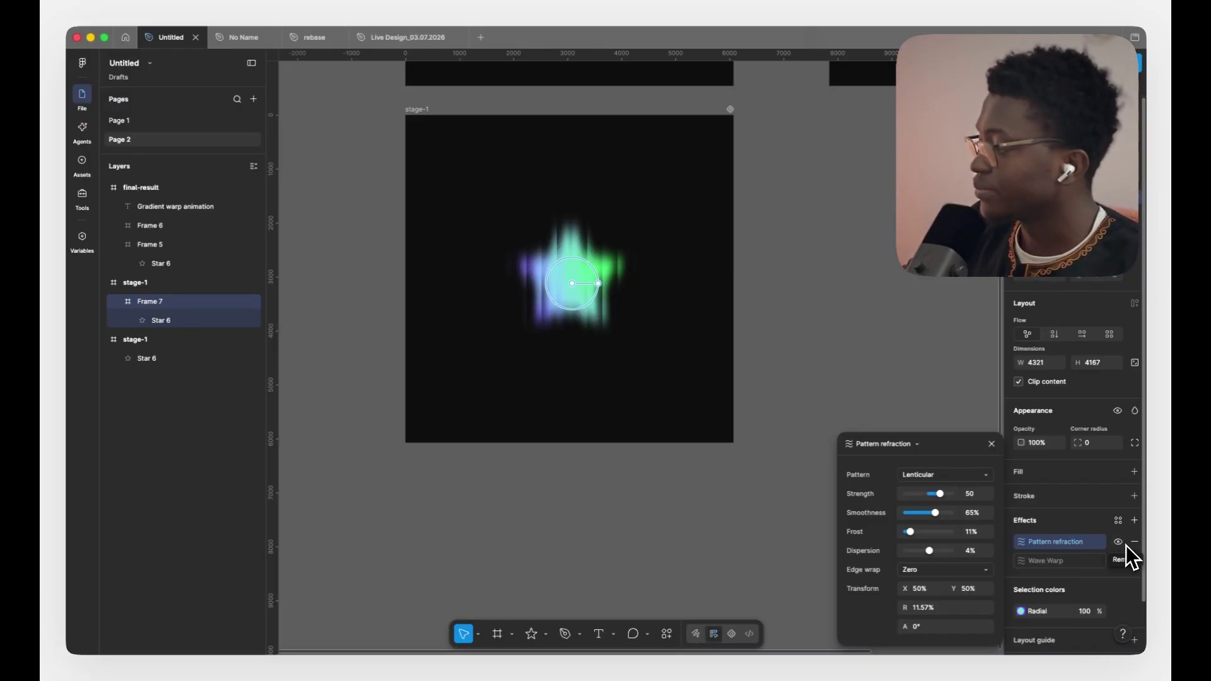
pyautogui.click(1128, 466)
pyautogui.click(979, 454)
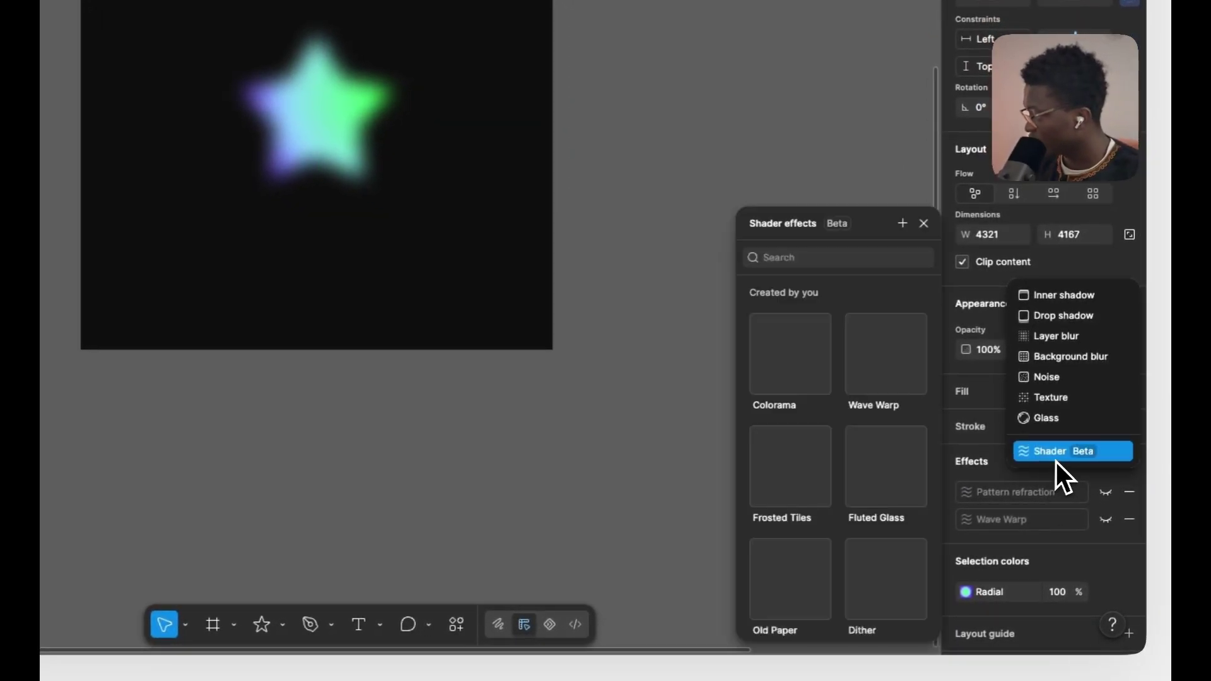
pyautogui.scroll(-5, 883, 534)
pyautogui.scroll(-2, 864, 532)
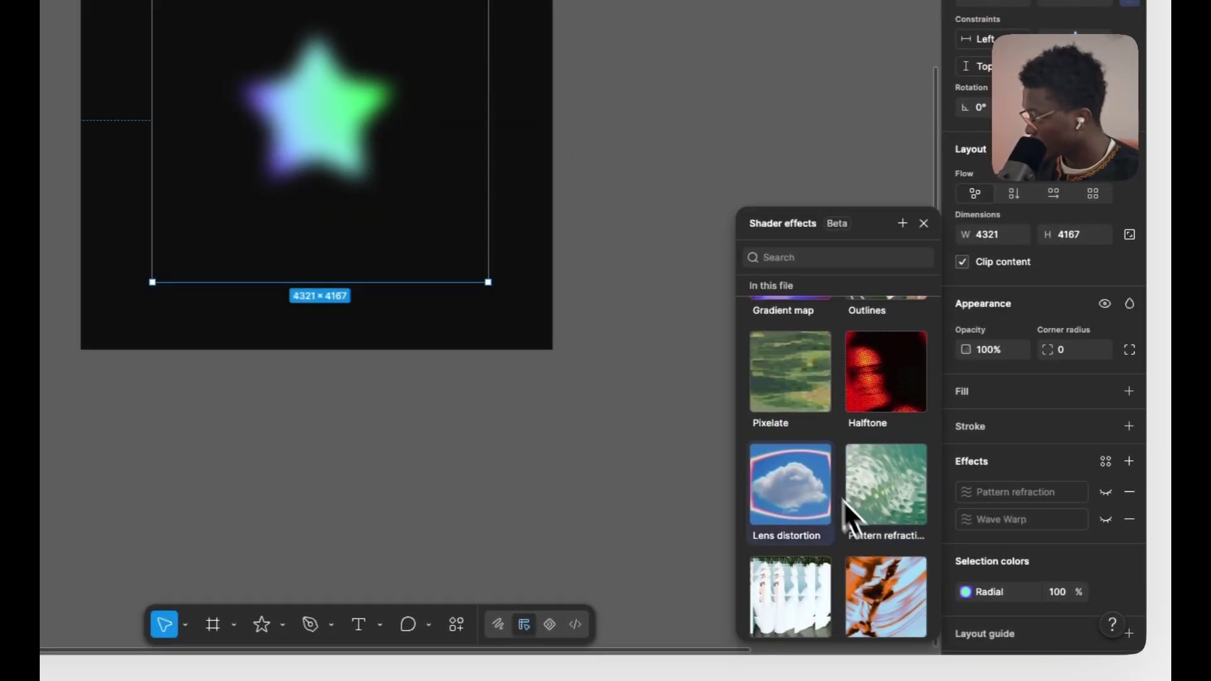
pyautogui.scroll(-3, 891, 494)
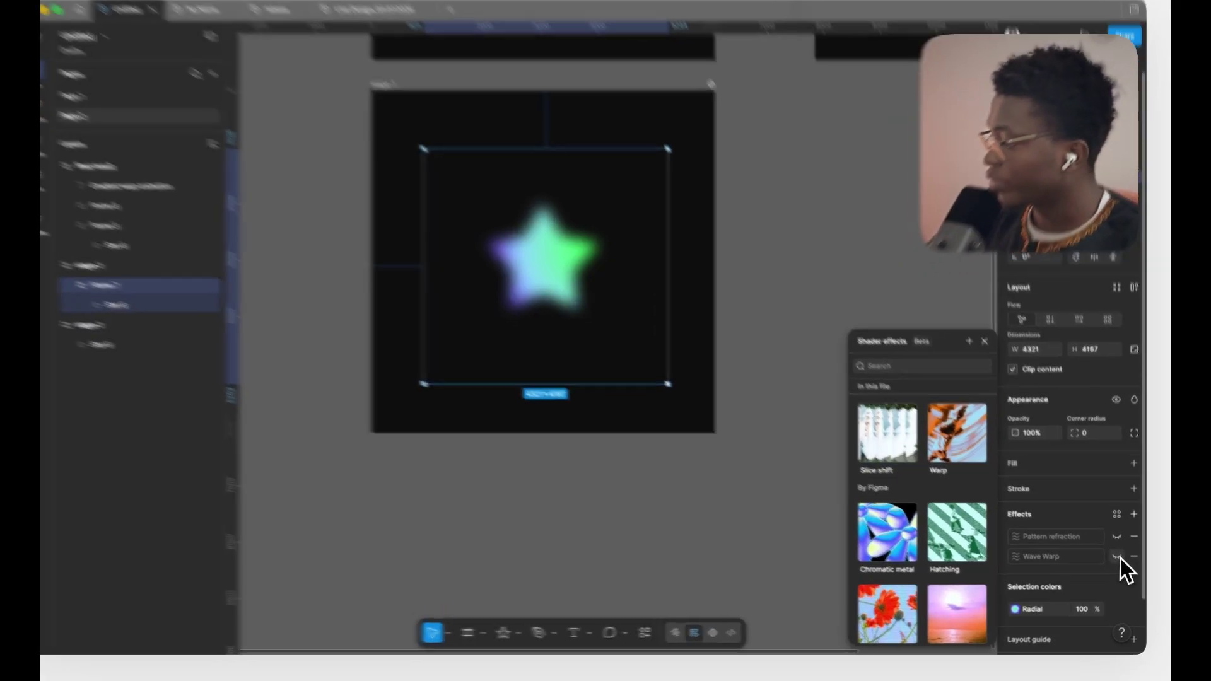
# - Show the Wave Warp effect again and set its direction to 30°
pyautogui.click(1117, 556)
pyautogui.click(1039, 556)
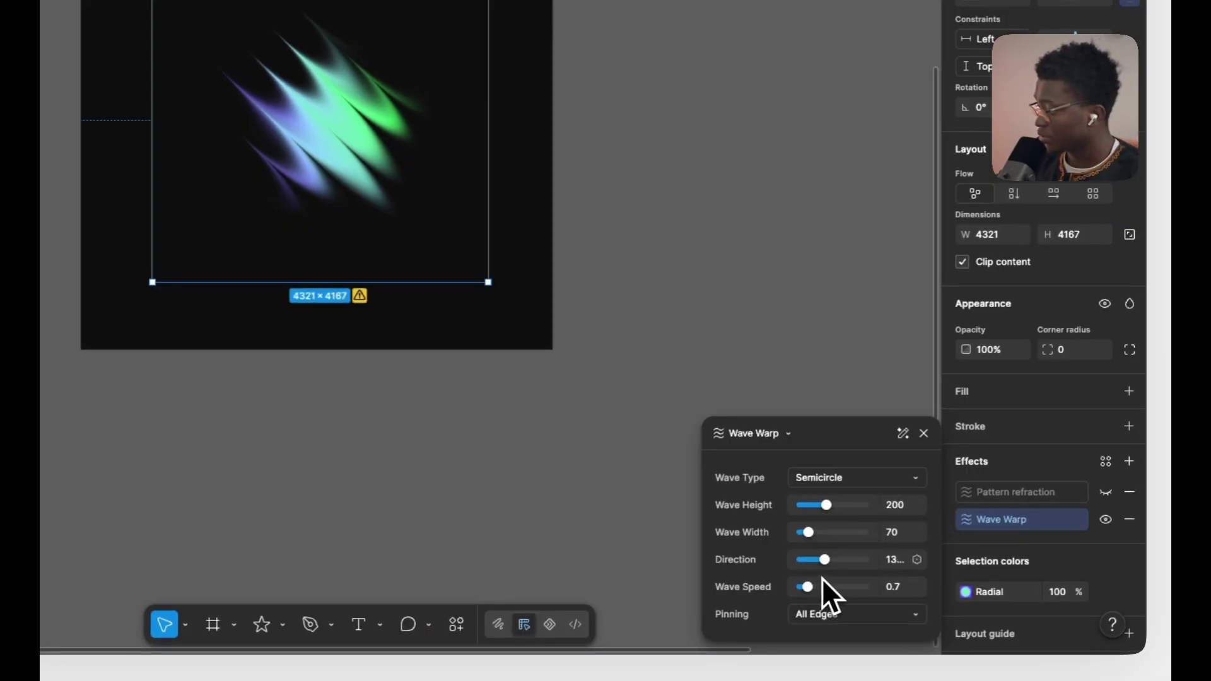
pyautogui.moveTo(822, 560)
pyautogui.mouseDown()
pyautogui.moveTo(889, 554)
pyautogui.moveTo(806, 566)
pyautogui.mouseUp()
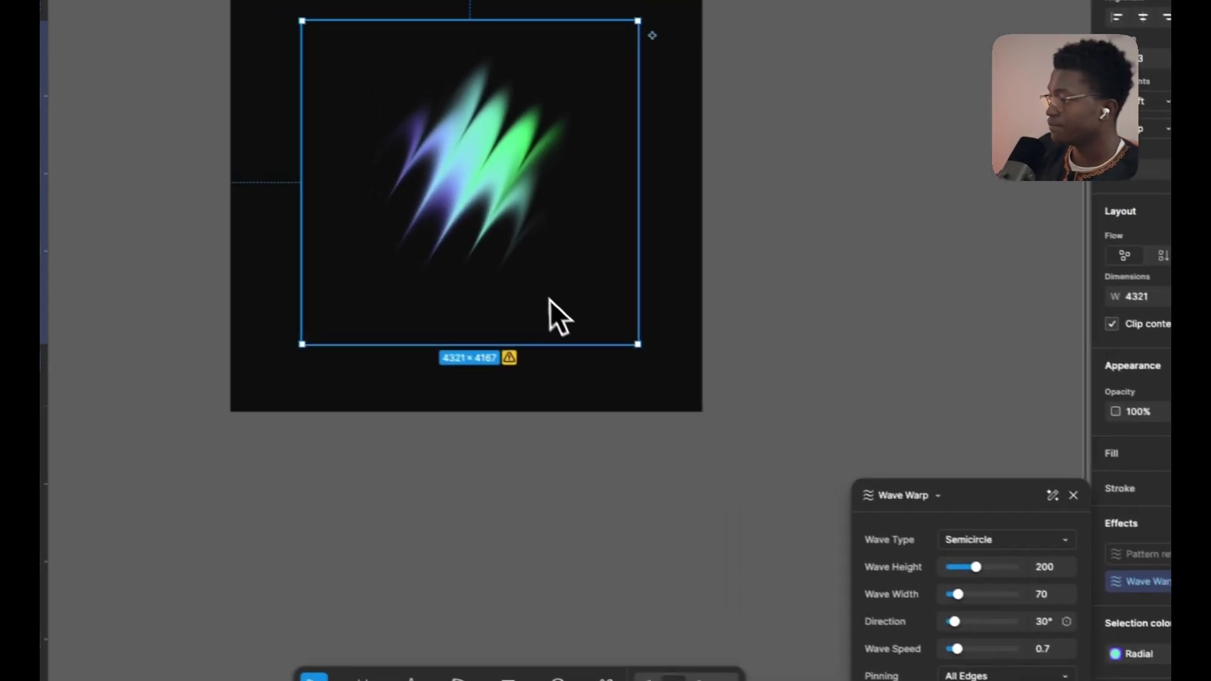
# - Remove the Pattern refraction effect from the frame and add the Warp shader effect alongside Wave Warp
pyautogui.click(792, 229)
pyautogui.click(508, 167)
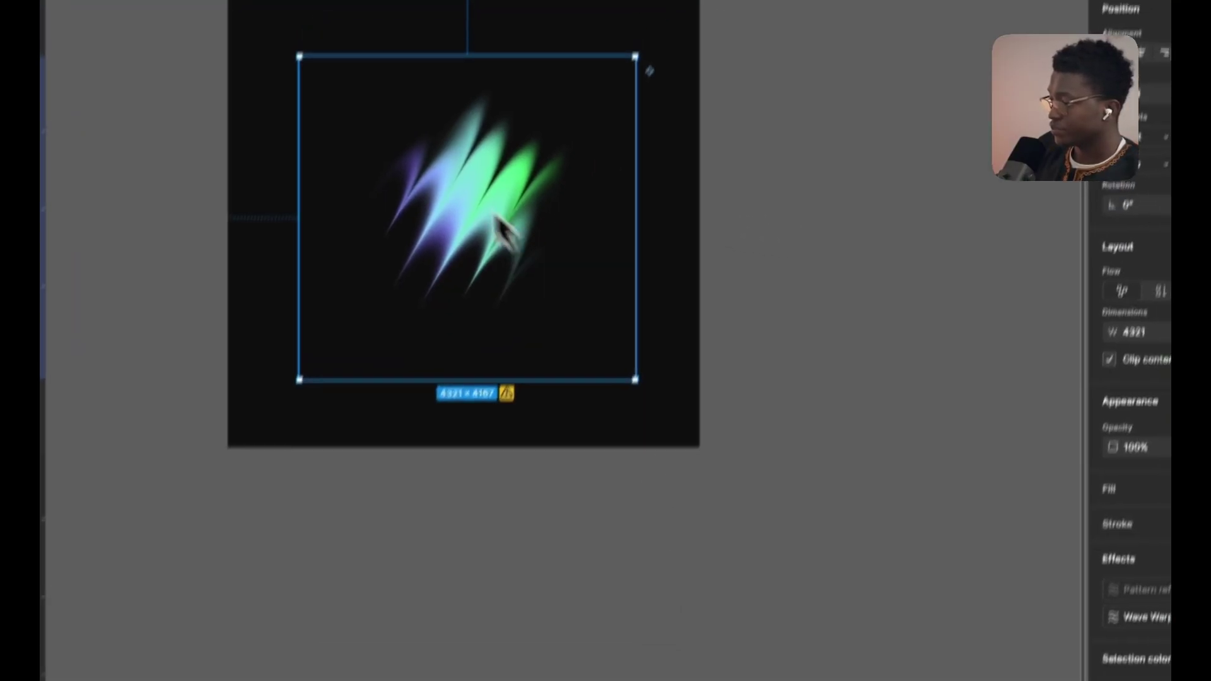
pyautogui.click(1151, 503)
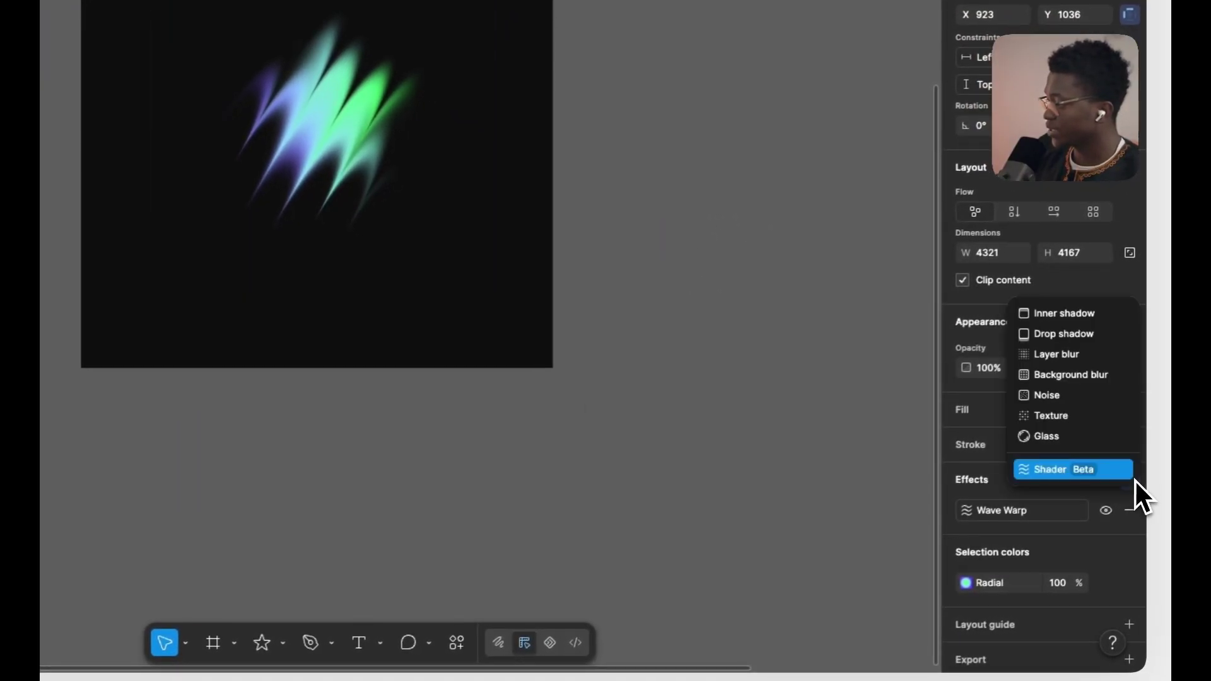
pyautogui.click(1053, 469)
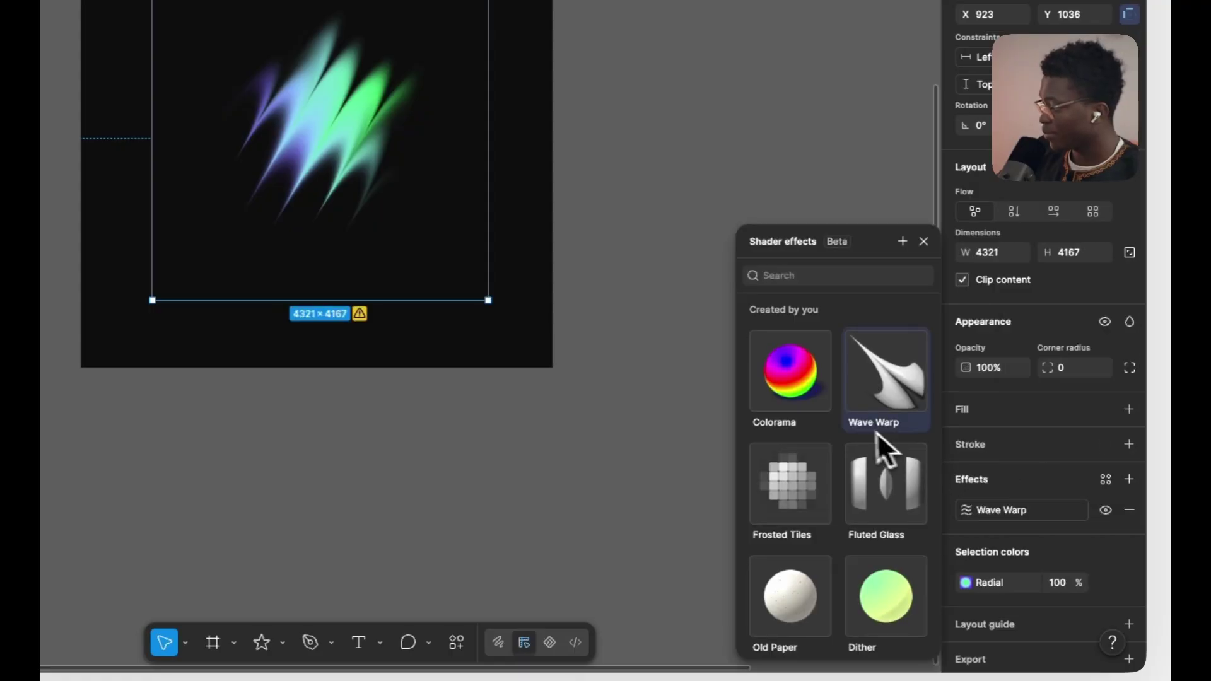
pyautogui.scroll(-10, 878, 433)
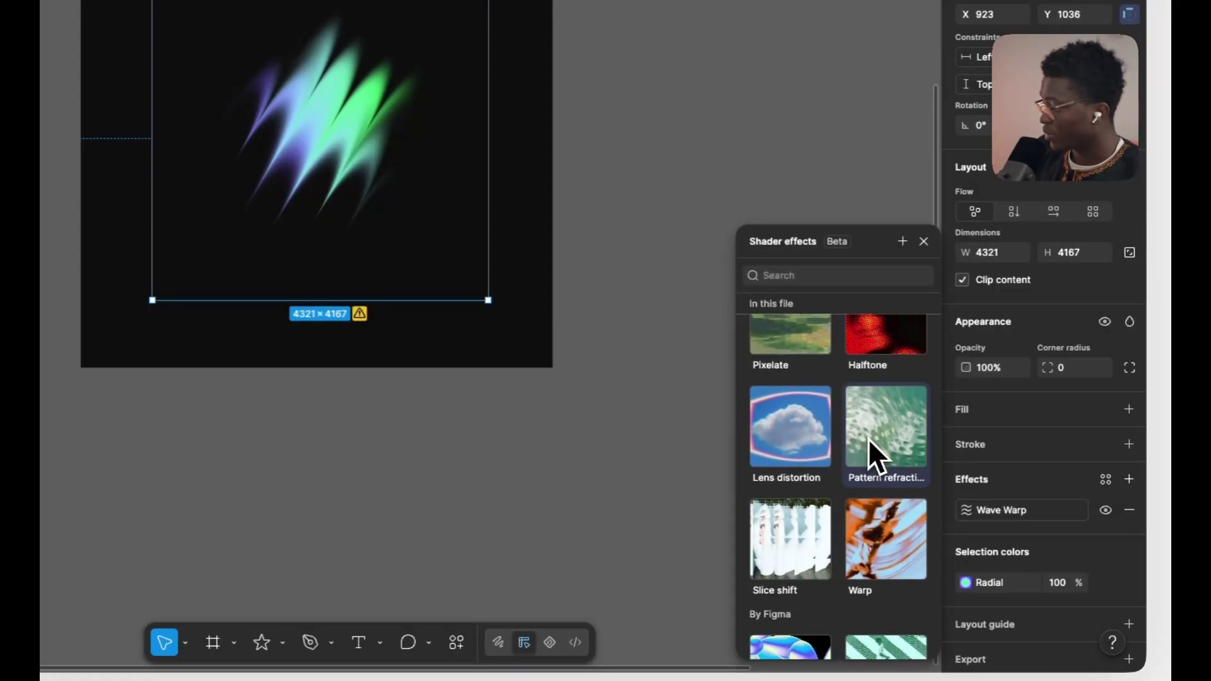
pyautogui.scroll(-1, 870, 441)
pyautogui.click(883, 513)
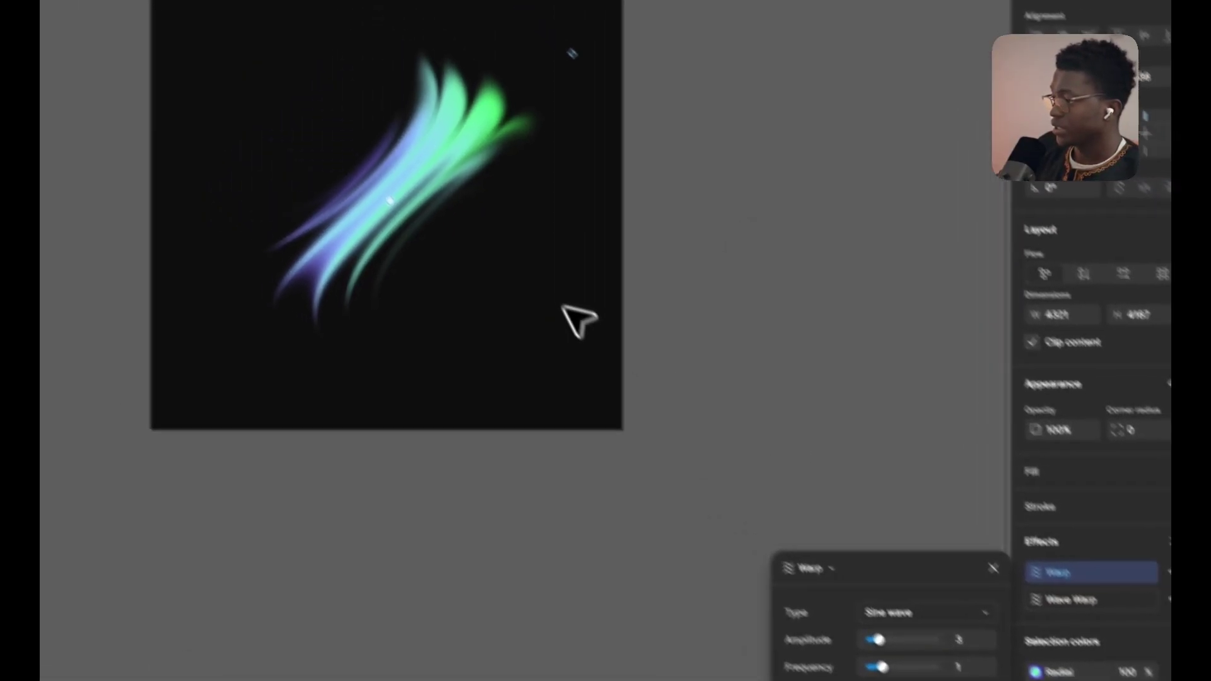
# - Reposition the Warp effect's centre on the shape, try the Flag type and set the warp type to Swirl
pyautogui.moveTo(326, 133); pyautogui.dragTo(356, 75)
pyautogui.moveTo(488, 191); pyautogui.dragTo(435, 158)
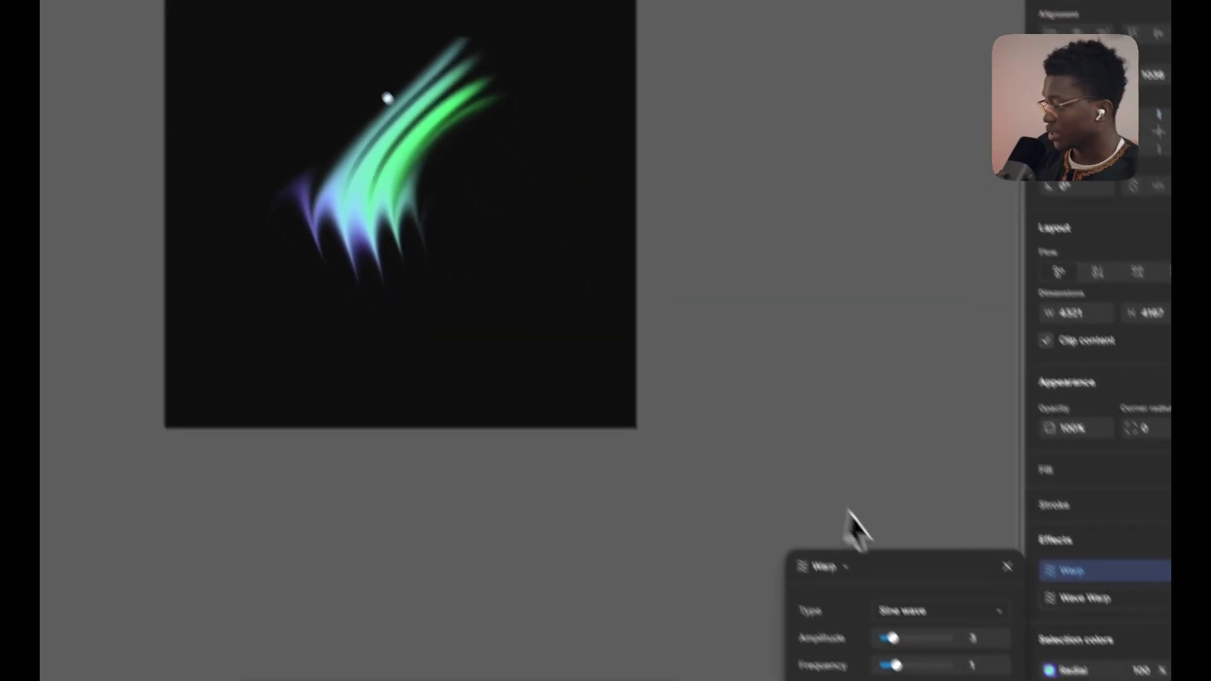
pyautogui.click(975, 666)
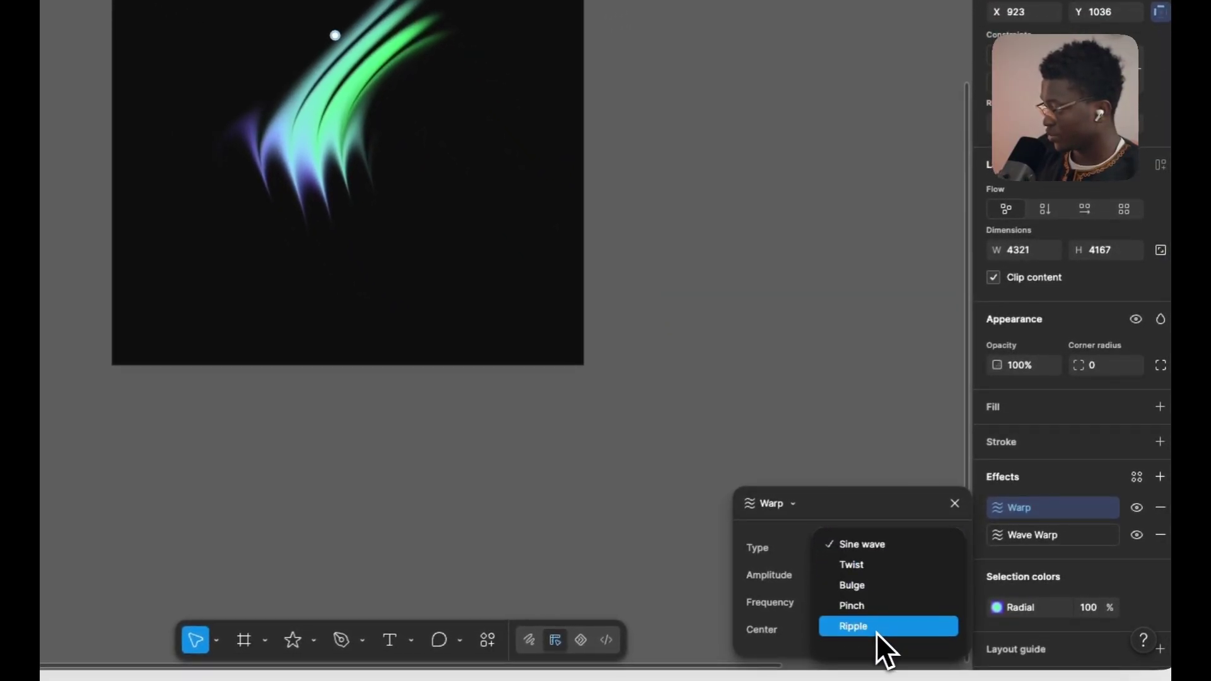
pyautogui.click(880, 611)
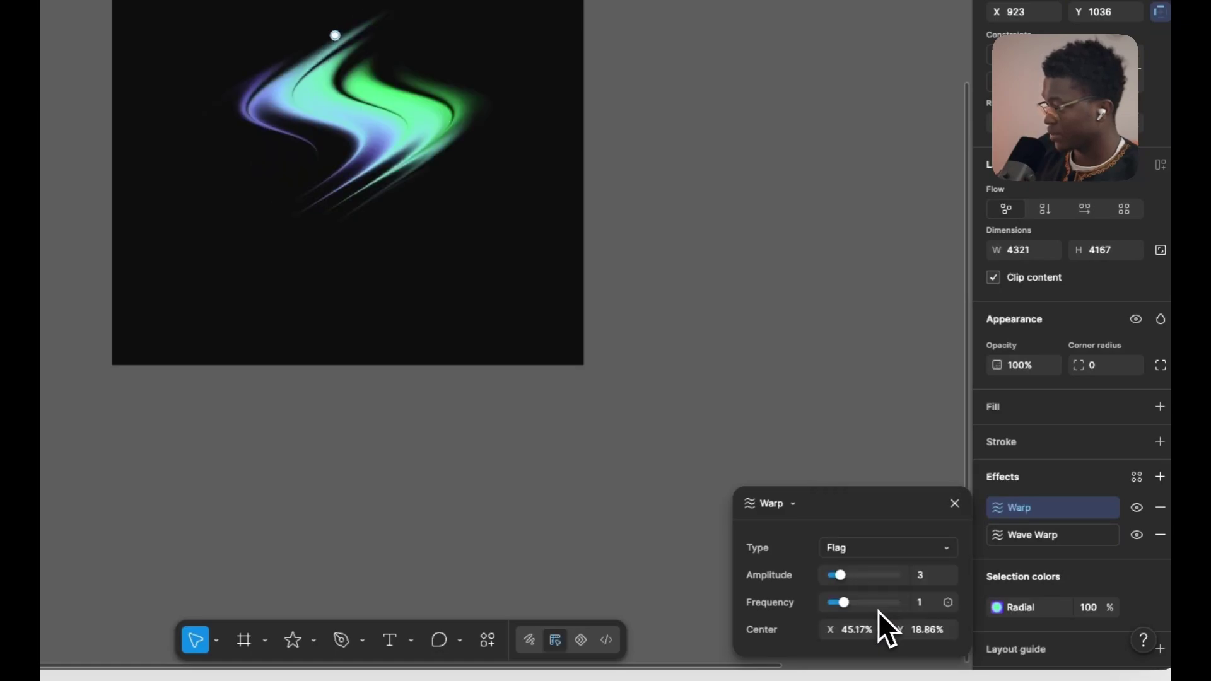
pyautogui.click(877, 555)
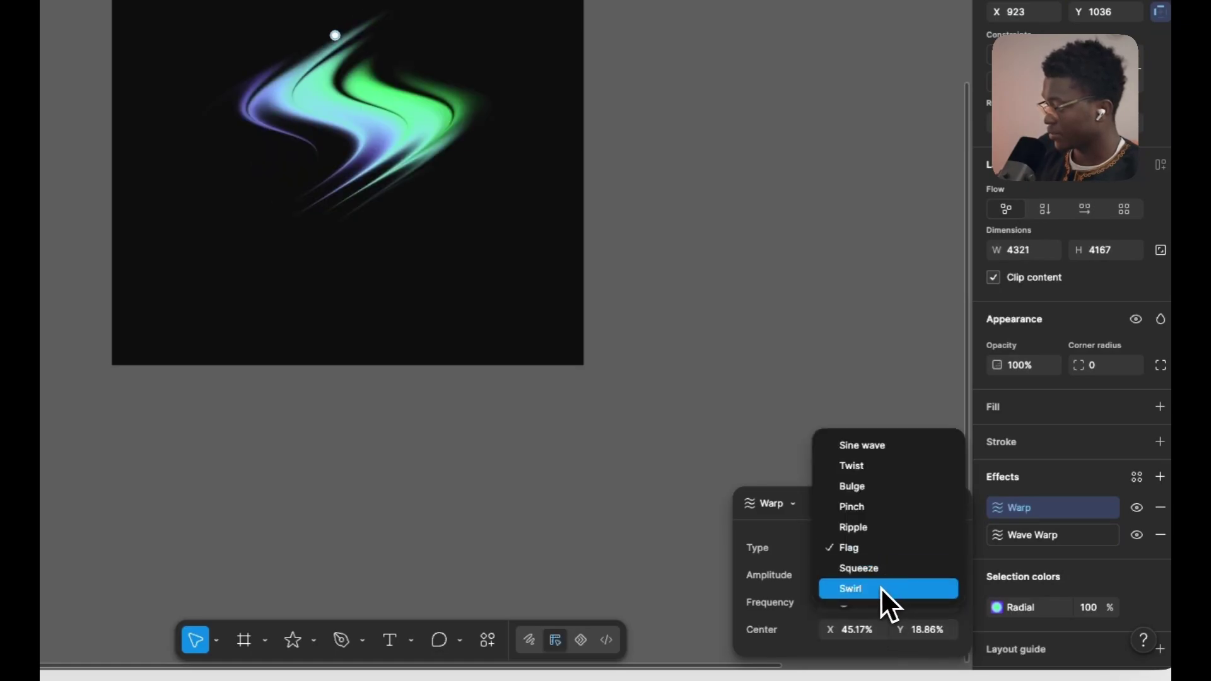
pyautogui.click(881, 588)
pyautogui.moveTo(595, 183); pyautogui.dragTo(556, 77)
# - Resize the inner frame to 6073 × 6073 so that its edges match stage-1
pyautogui.click(668, 346)
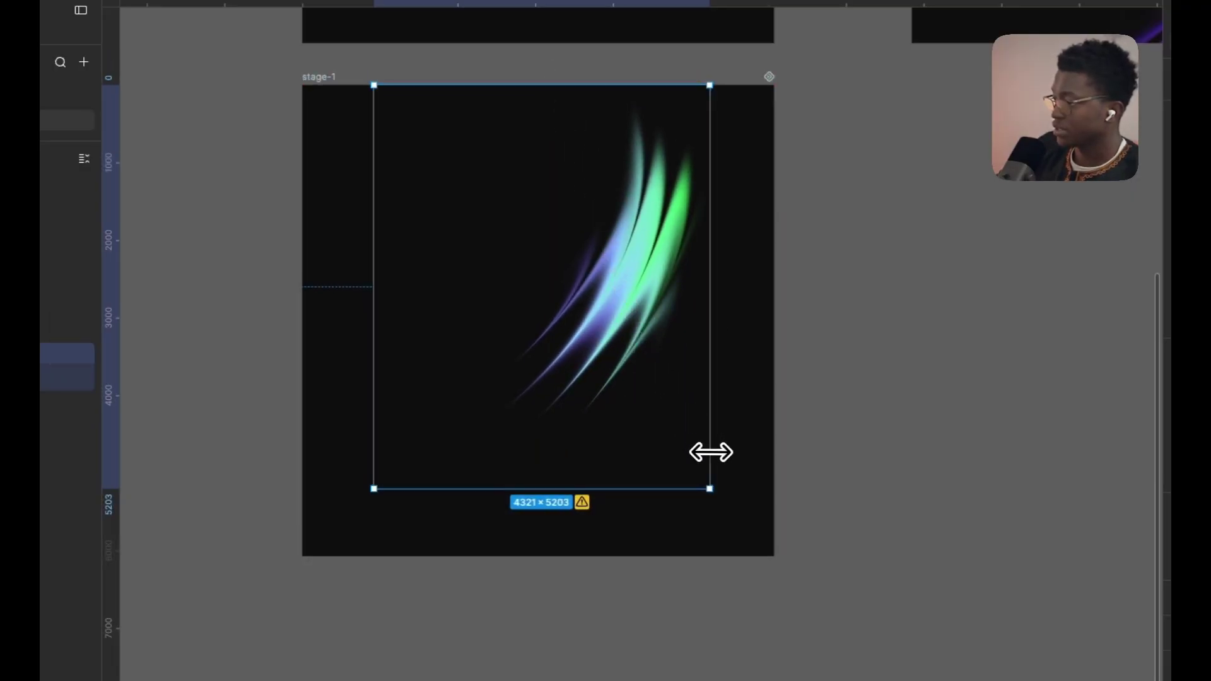
pyautogui.moveTo(711, 452); pyautogui.dragTo(771, 495)
pyautogui.moveTo(674, 503); pyautogui.dragTo(587, 553)
pyautogui.moveTo(376, 402); pyautogui.dragTo(321, 389)
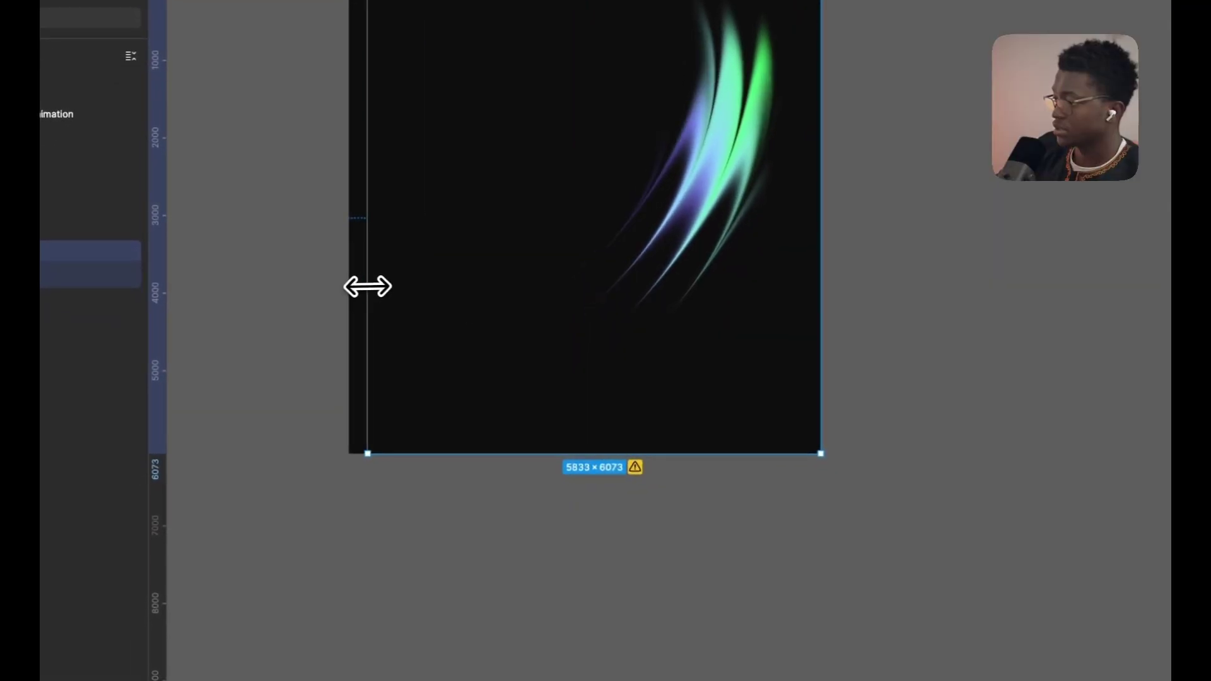
pyautogui.moveTo(367, 287); pyautogui.dragTo(350, 292)
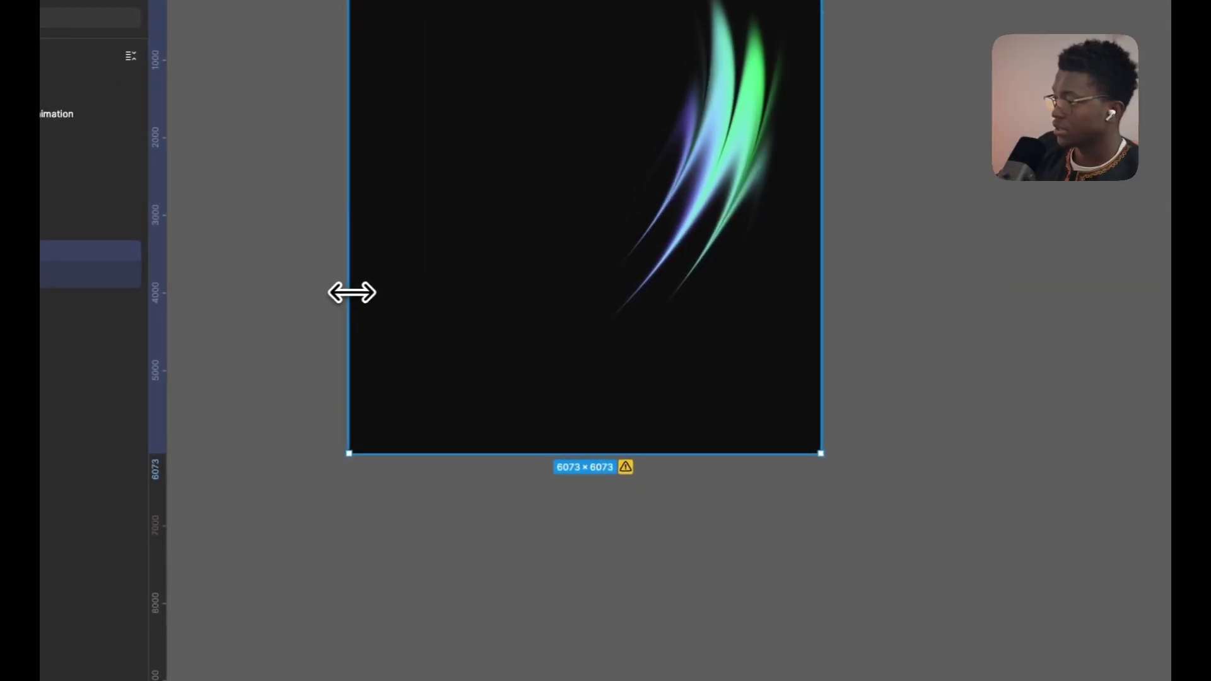
# - Move the Warp effect's centre to about X 61.75%, Y 102.35%, just below the frame
pyautogui.click(1020, 551)
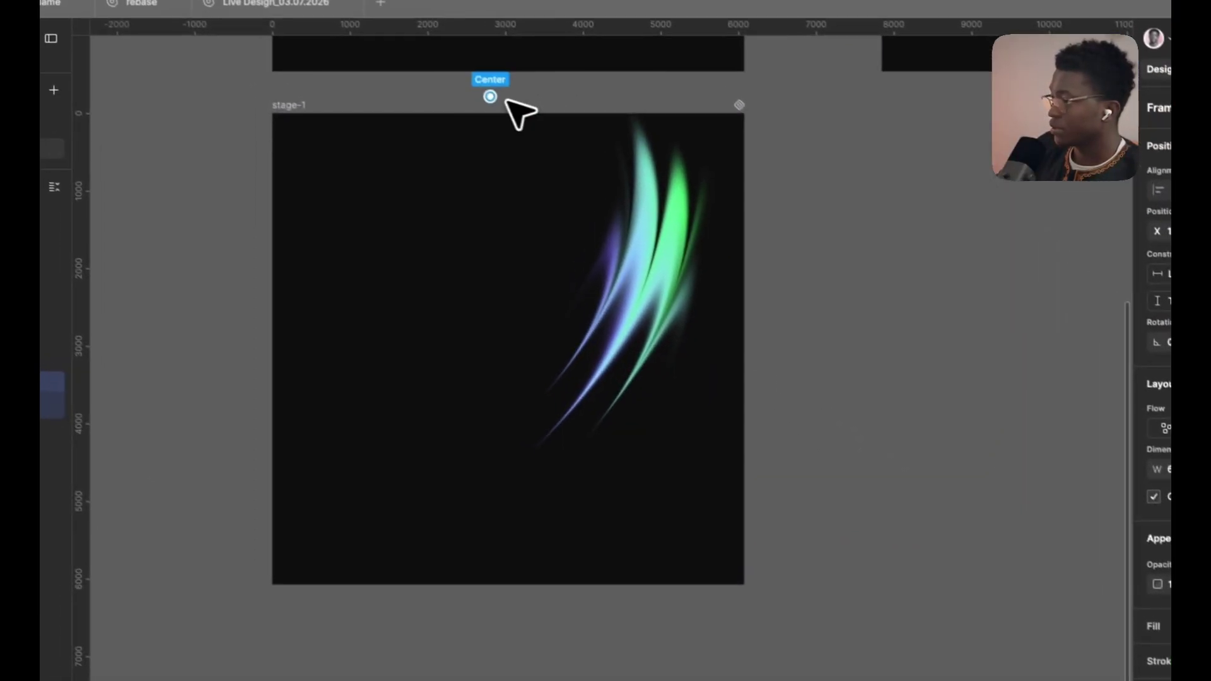
pyautogui.moveTo(490, 95); pyautogui.dragTo(453, 508)
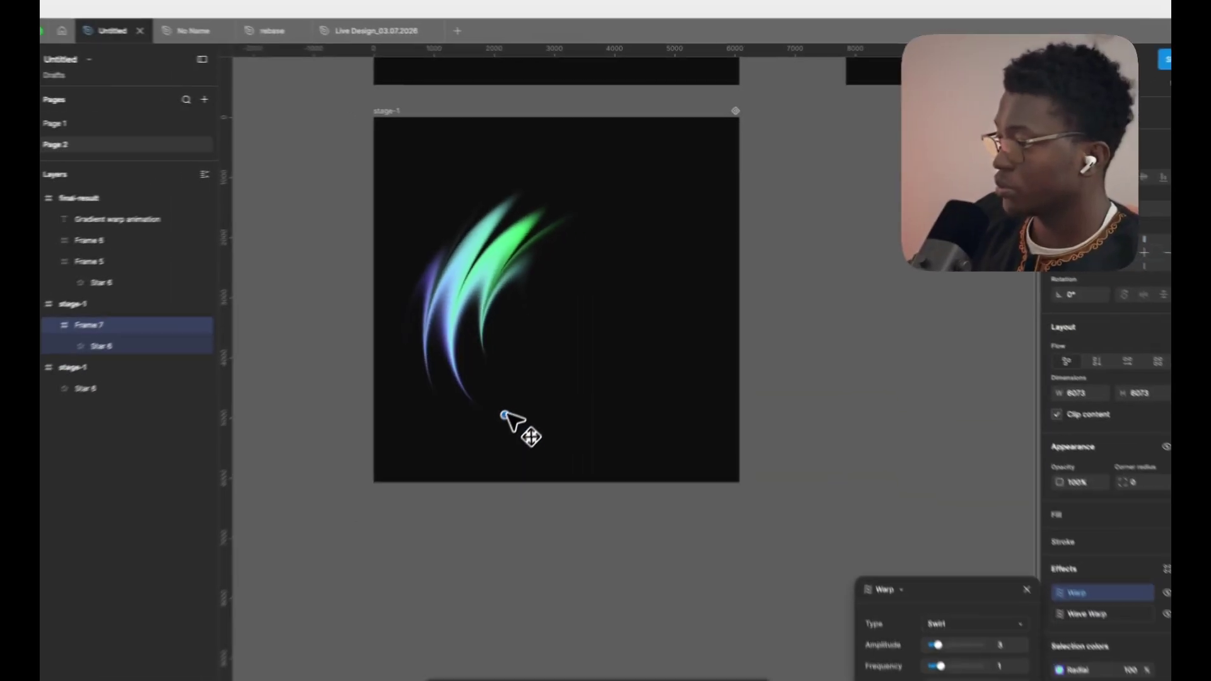
pyautogui.moveTo(504, 414); pyautogui.dragTo(562, 483)
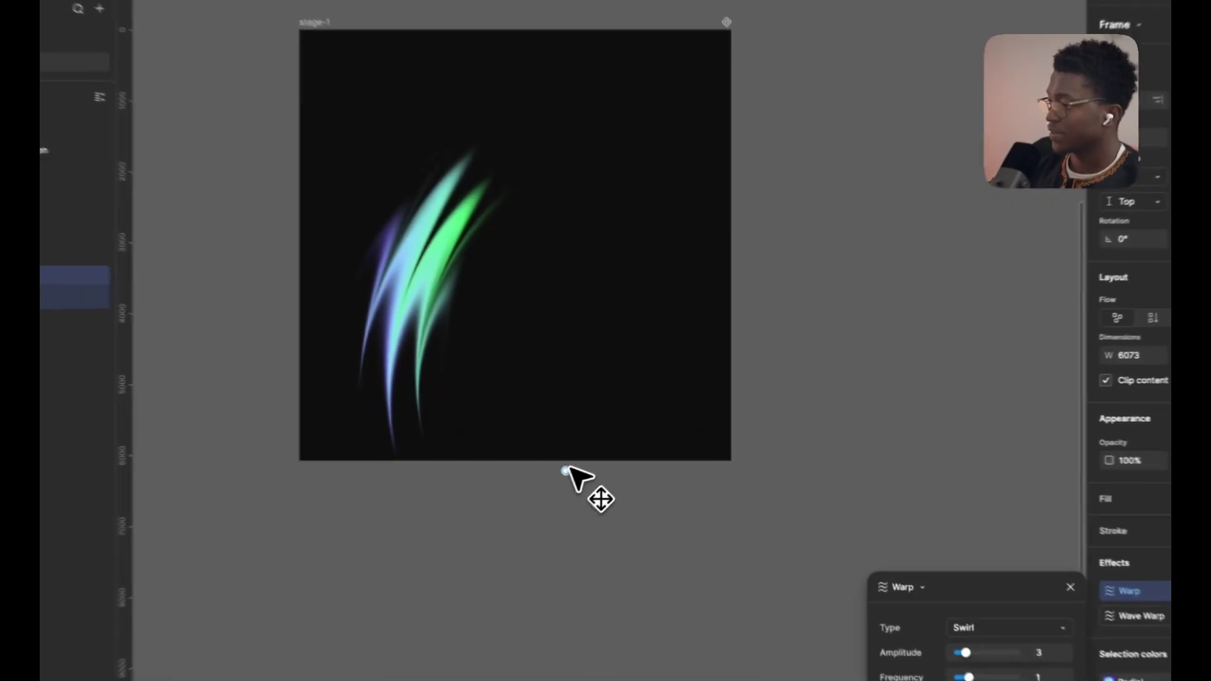
# - Set the frame's Wave Warp effect to a wave height of 263 and a wave width of 68
pyautogui.click(508, 286)
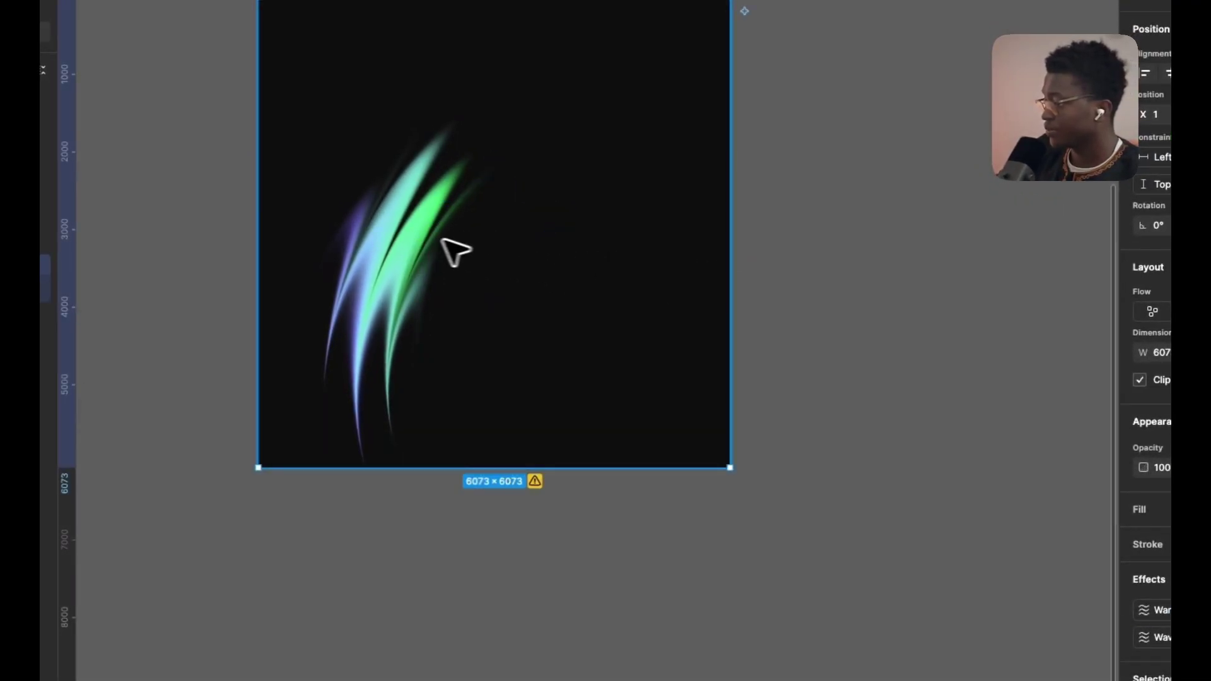
pyautogui.click(1157, 637)
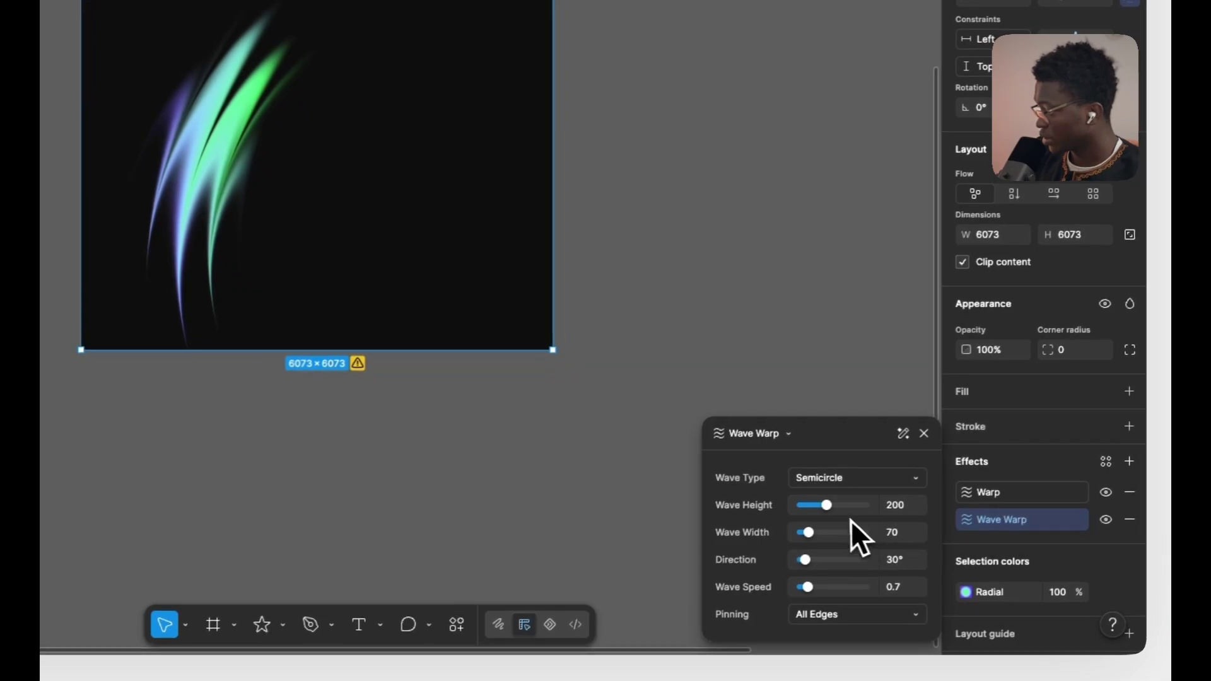
pyautogui.moveTo(832, 507); pyautogui.dragTo(813, 537)
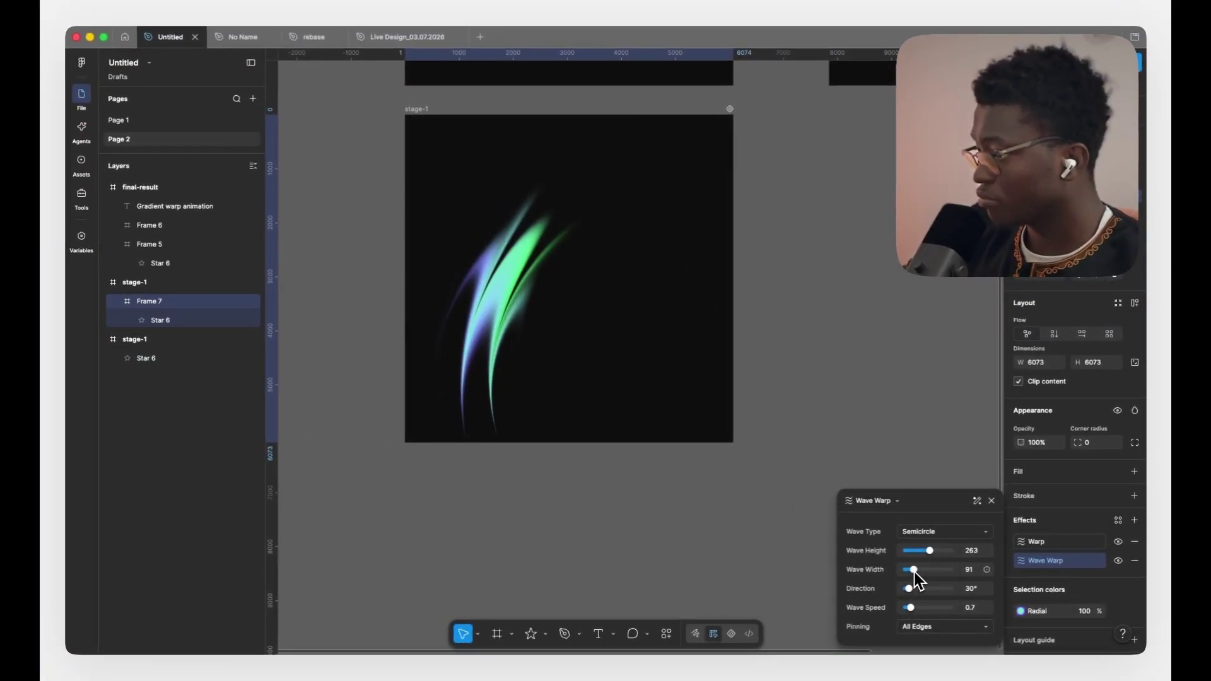
pyautogui.moveTo(915, 573); pyautogui.dragTo(913, 572)
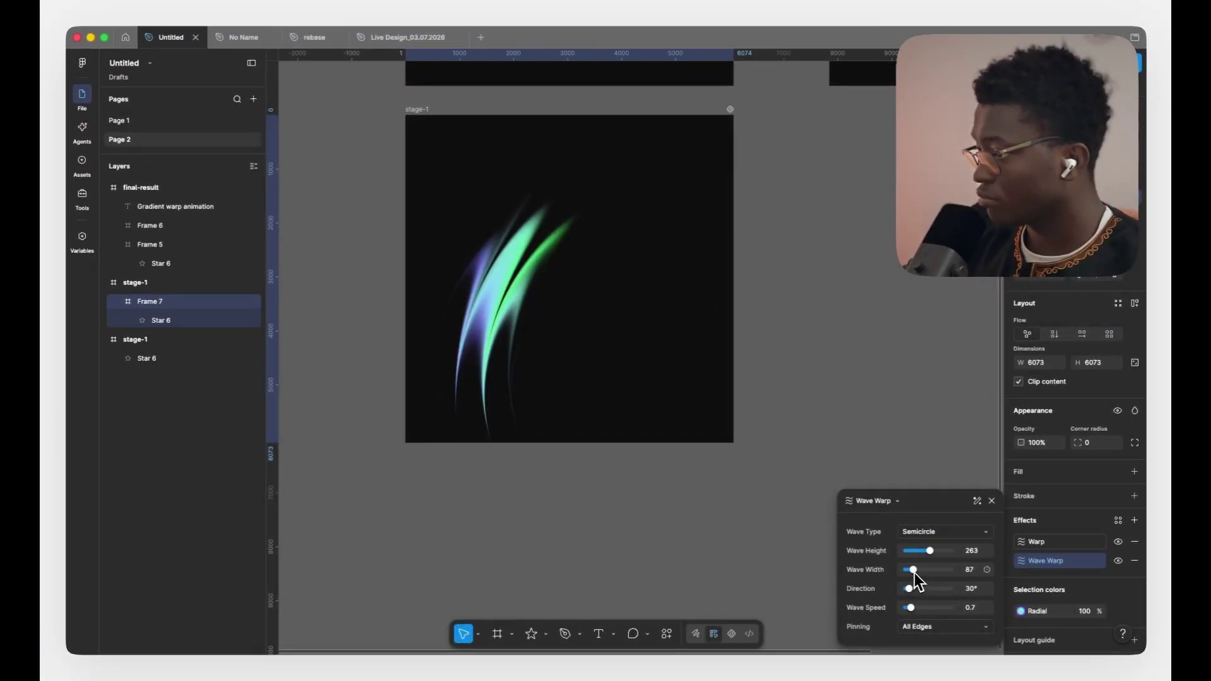
pyautogui.moveTo(911, 574); pyautogui.dragTo(908, 574)
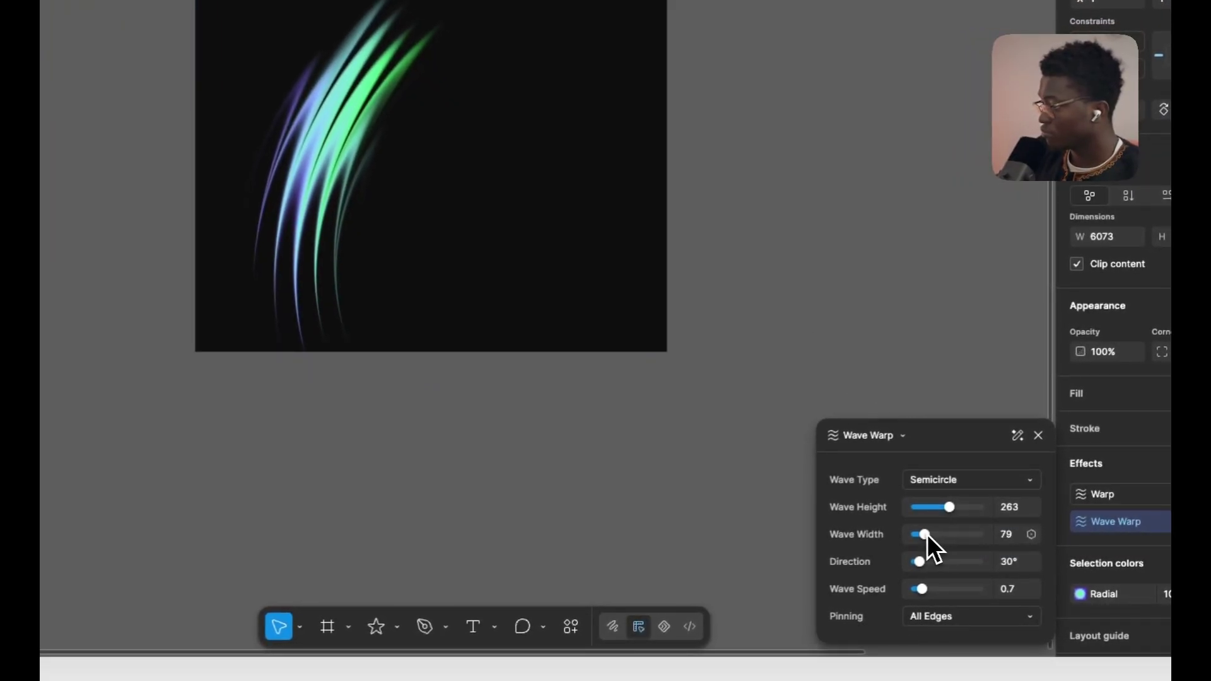
pyautogui.moveTo(926, 533); pyautogui.dragTo(924, 546)
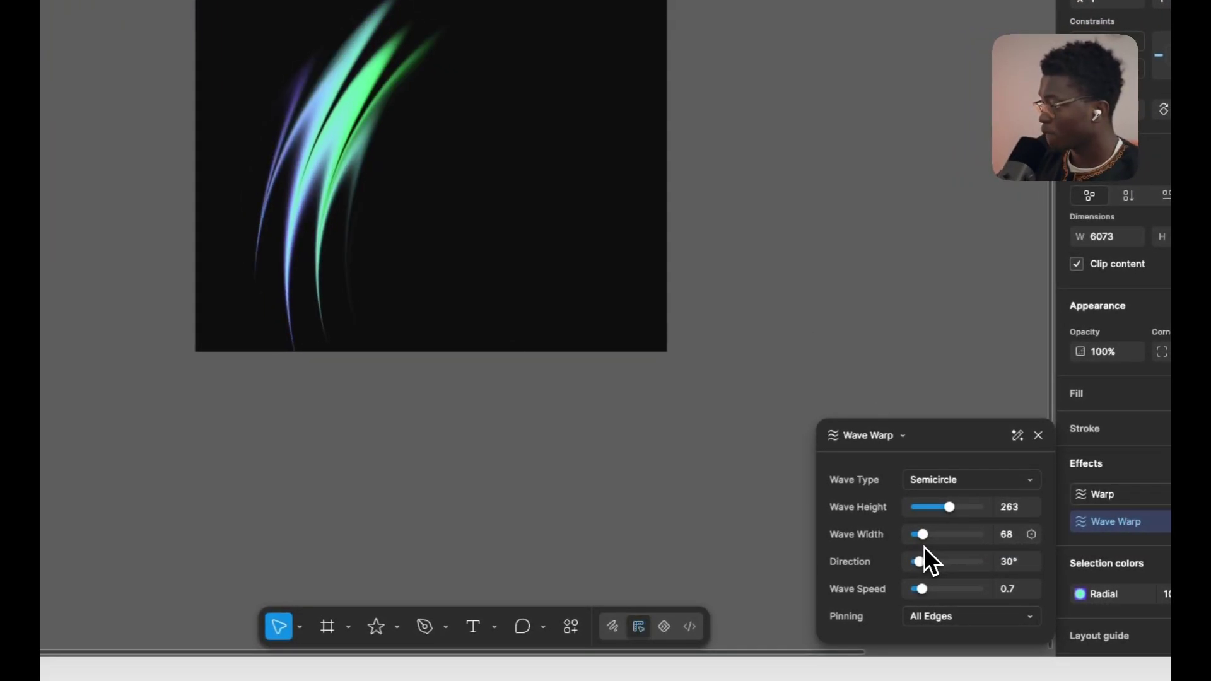
pyautogui.moveTo(929, 593)
pyautogui.mouseDown()
pyautogui.moveTo(940, 589)
pyautogui.moveTo(922, 601)
pyautogui.mouseUp()
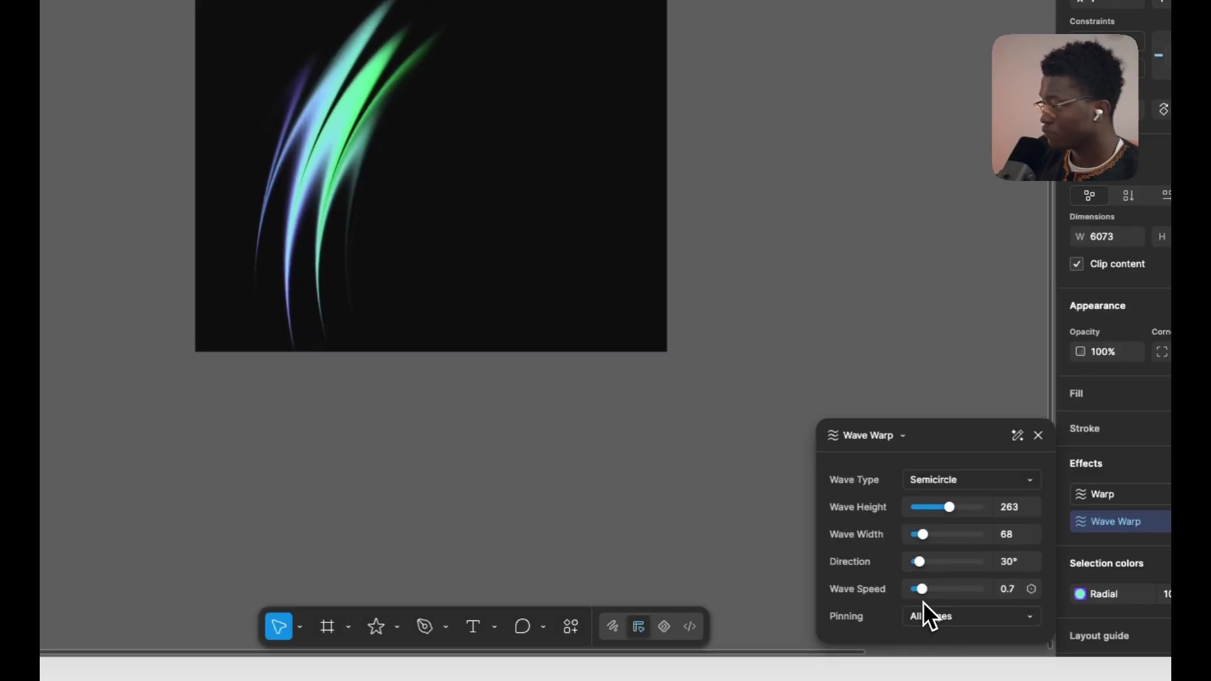
# - Move the Warp effect's centre to about X 44.37%, Y 96.74% and fine-tune its amplitude, trying 5.4
pyautogui.click(1100, 494)
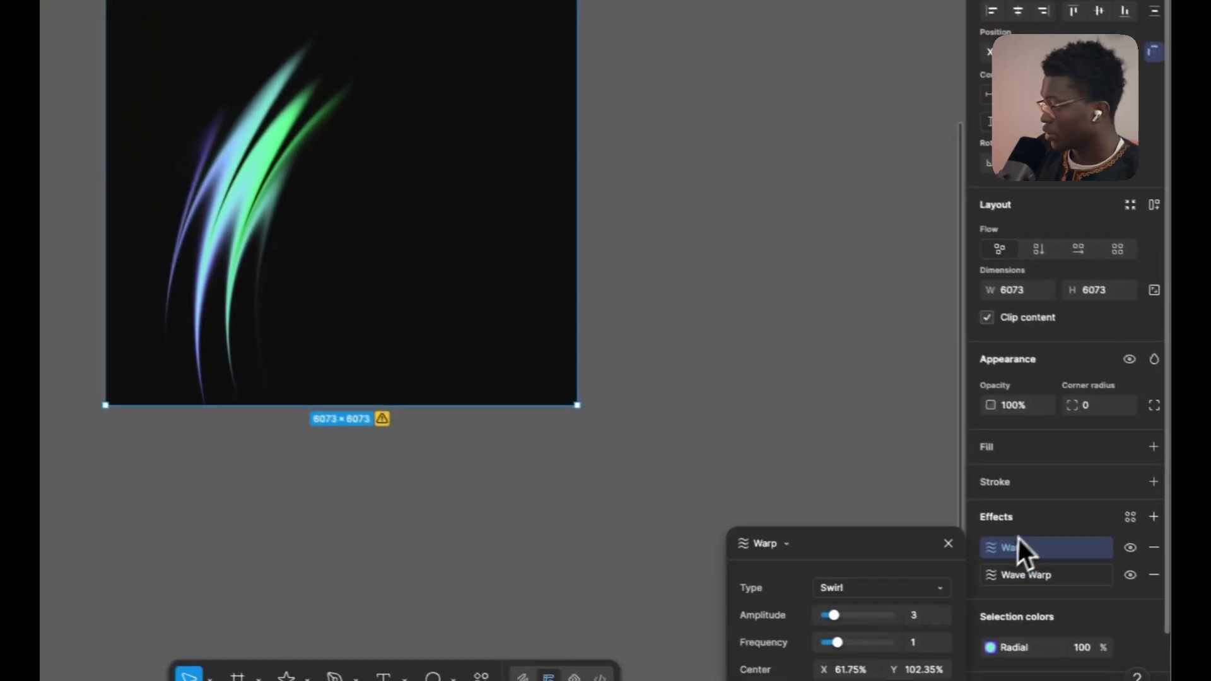
pyautogui.moveTo(456, 429); pyautogui.dragTo(411, 199)
pyautogui.moveTo(504, 220); pyautogui.dragTo(471, 424)
pyautogui.moveTo(990, 649)
pyautogui.mouseDown()
pyautogui.moveTo(1003, 652)
pyautogui.moveTo(989, 651)
pyautogui.mouseUp()
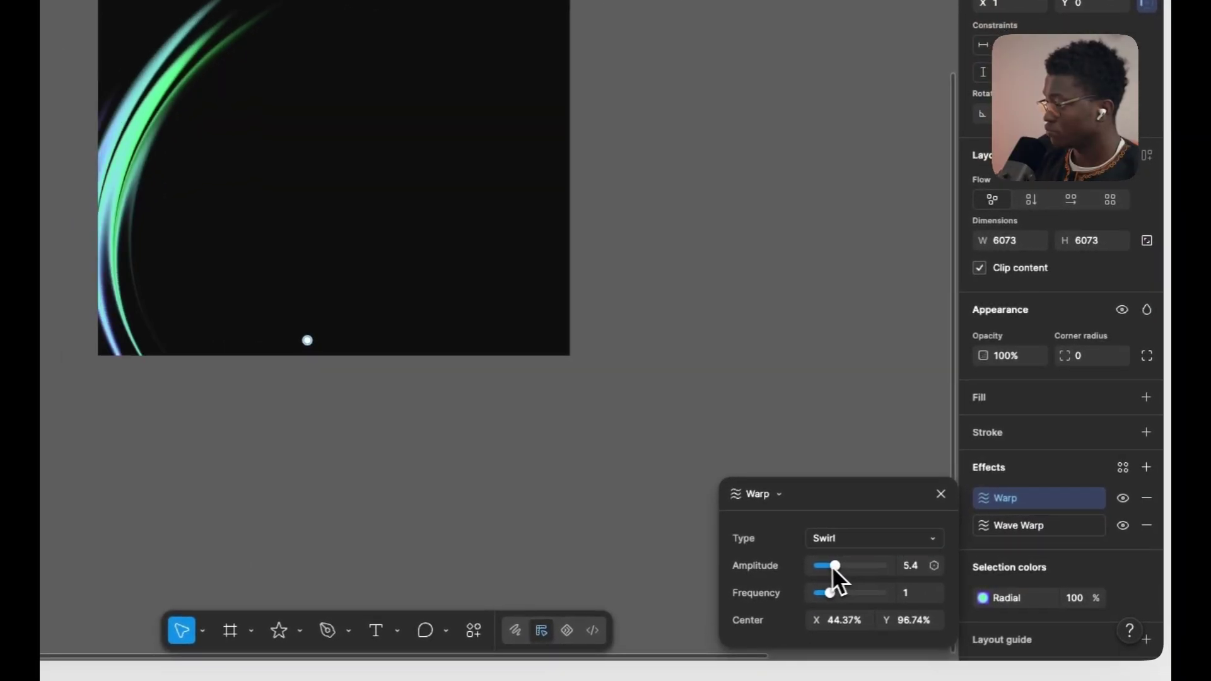
pyautogui.moveTo(823, 566); pyautogui.dragTo(829, 603)
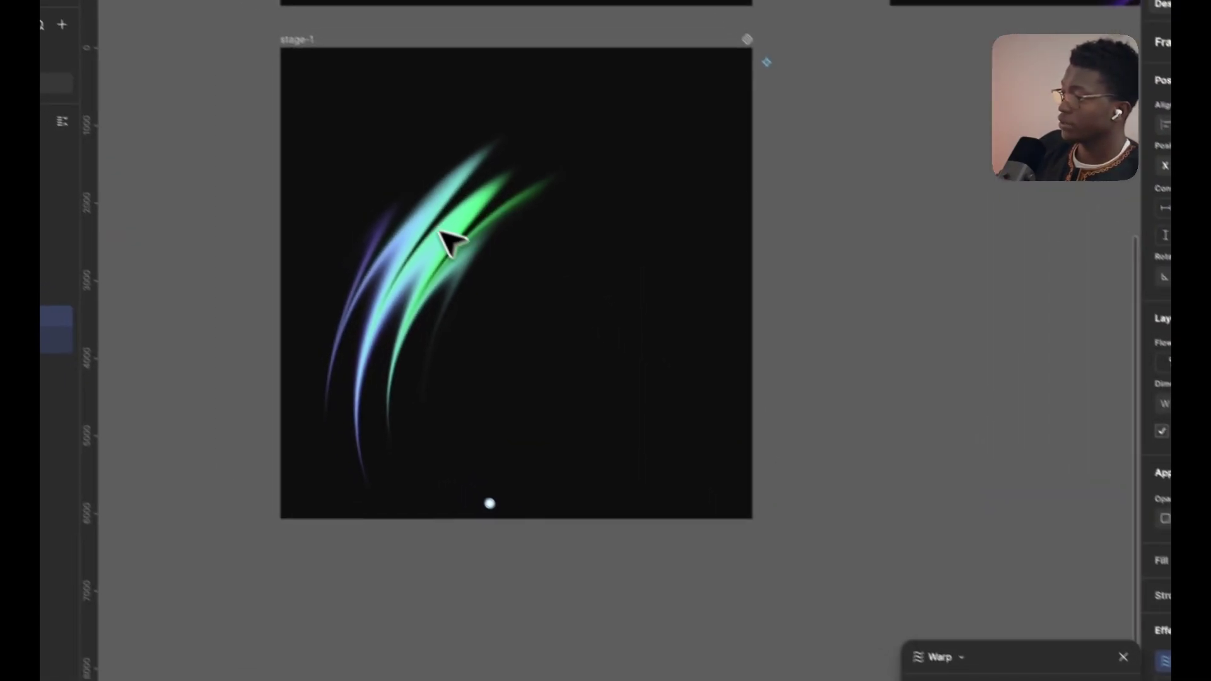
# - Duplicate the warped frame inside stage-1 and offset one copy toward the artboard's upper-left corner
pyautogui.click(304, 105)
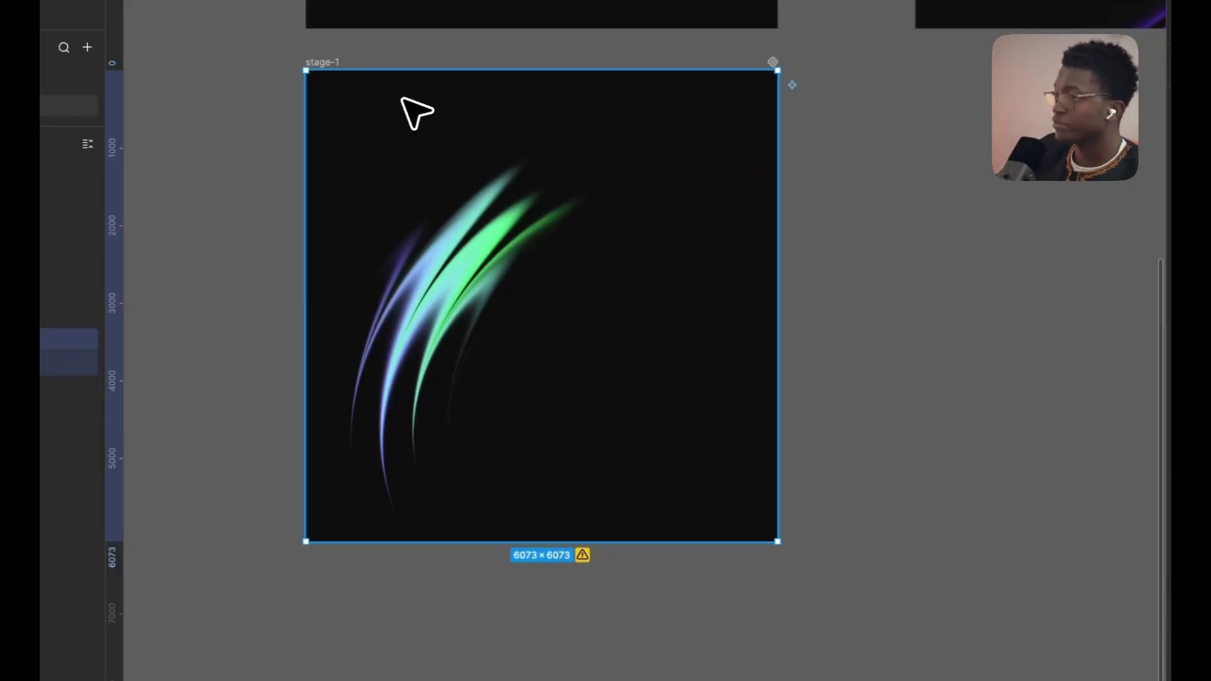
pyautogui.scroll(-3, 480, 290)
pyautogui.click(801, 281)
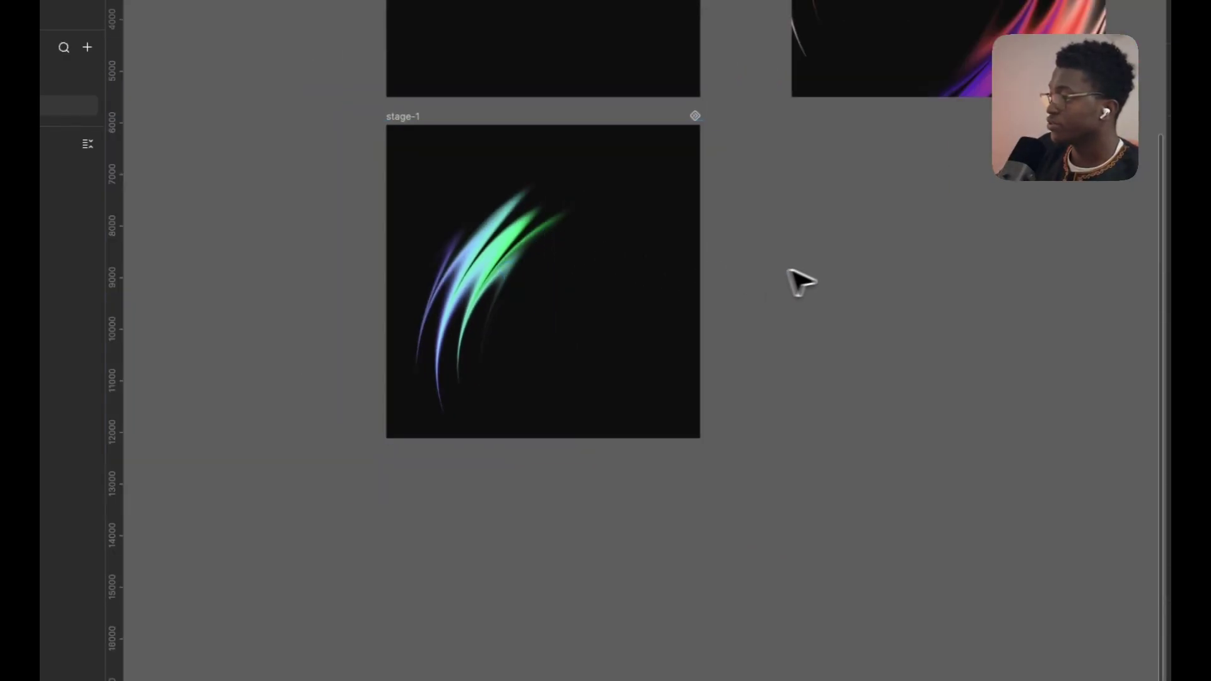
pyautogui.moveTo(521, 262); pyautogui.dragTo(479, 197)
pyautogui.press('super+z')
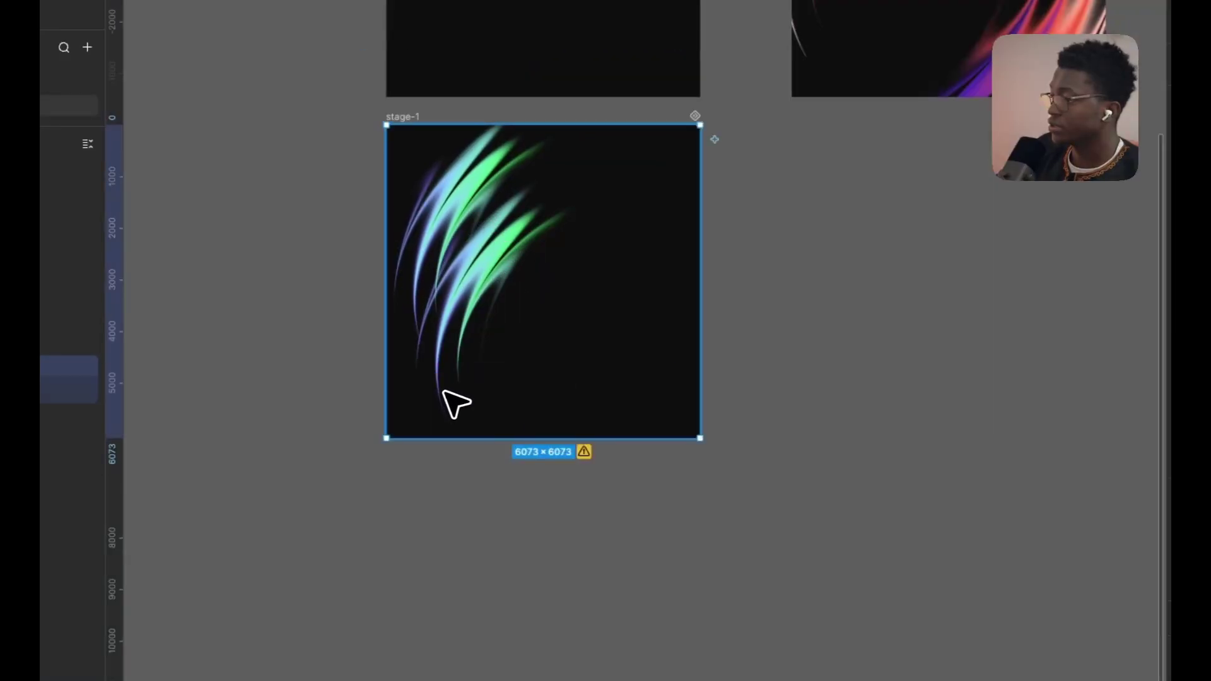
# - Move the other copy of the warped frame toward stage-1's lower-right corner
pyautogui.click(471, 345)
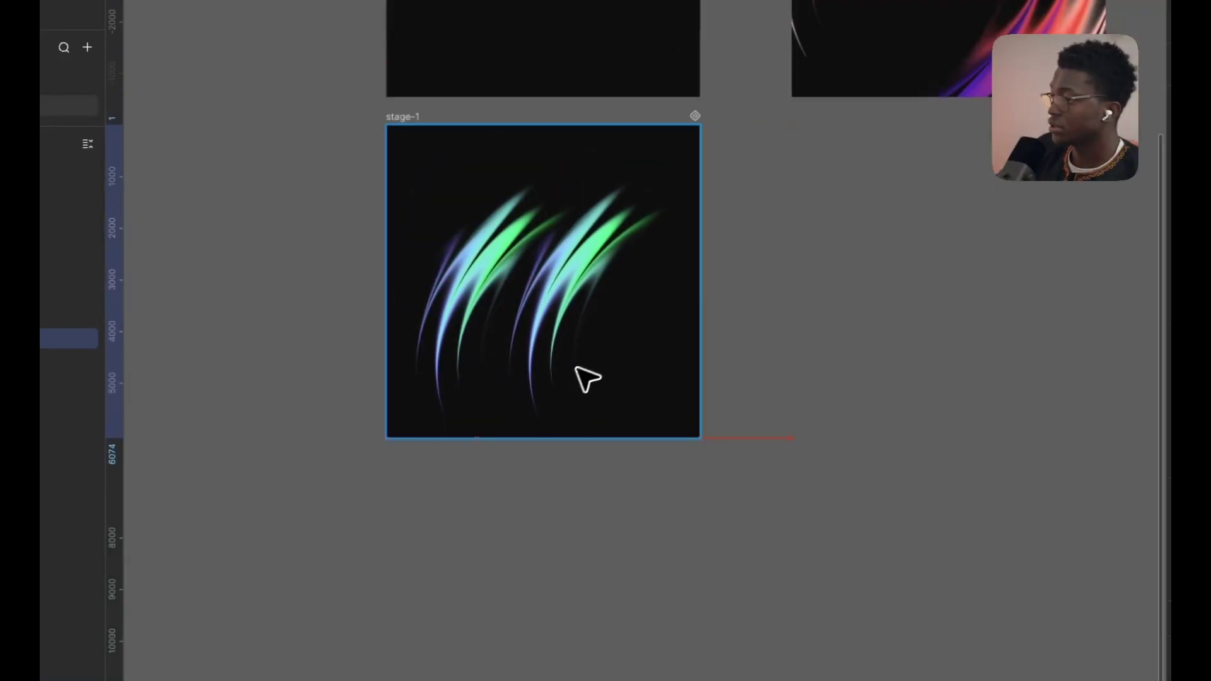
pyautogui.click(507, 309)
pyautogui.click(462, 380)
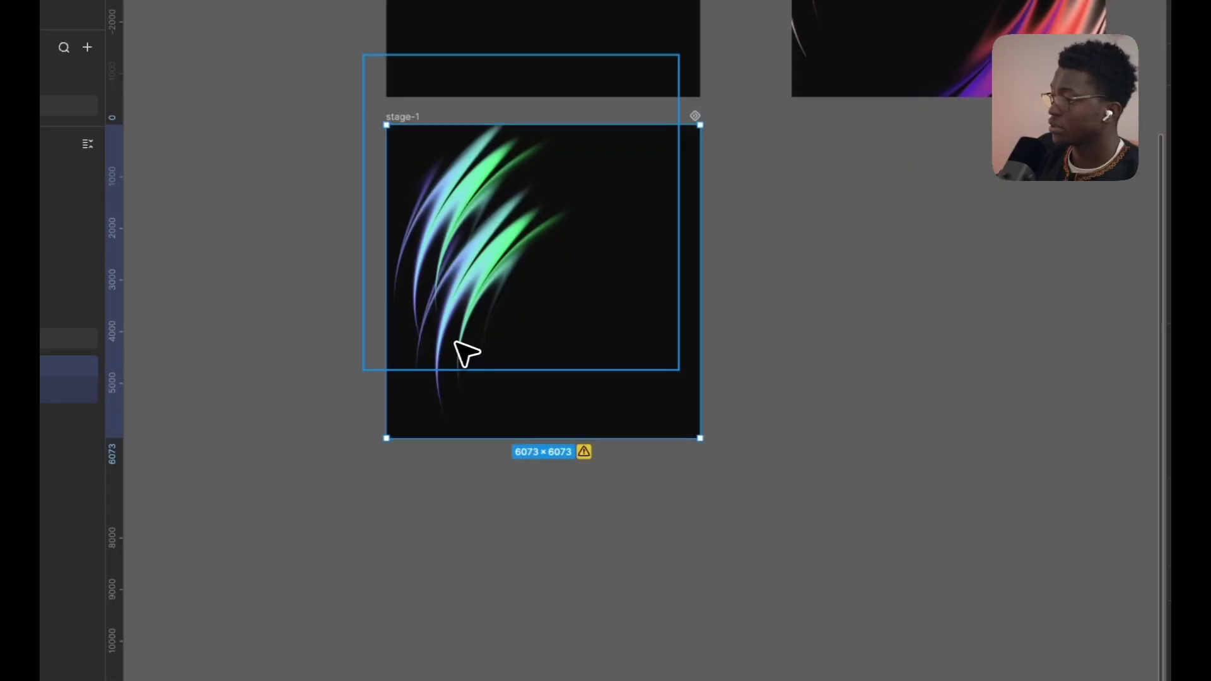
pyautogui.moveTo(446, 376); pyautogui.dragTo(607, 409)
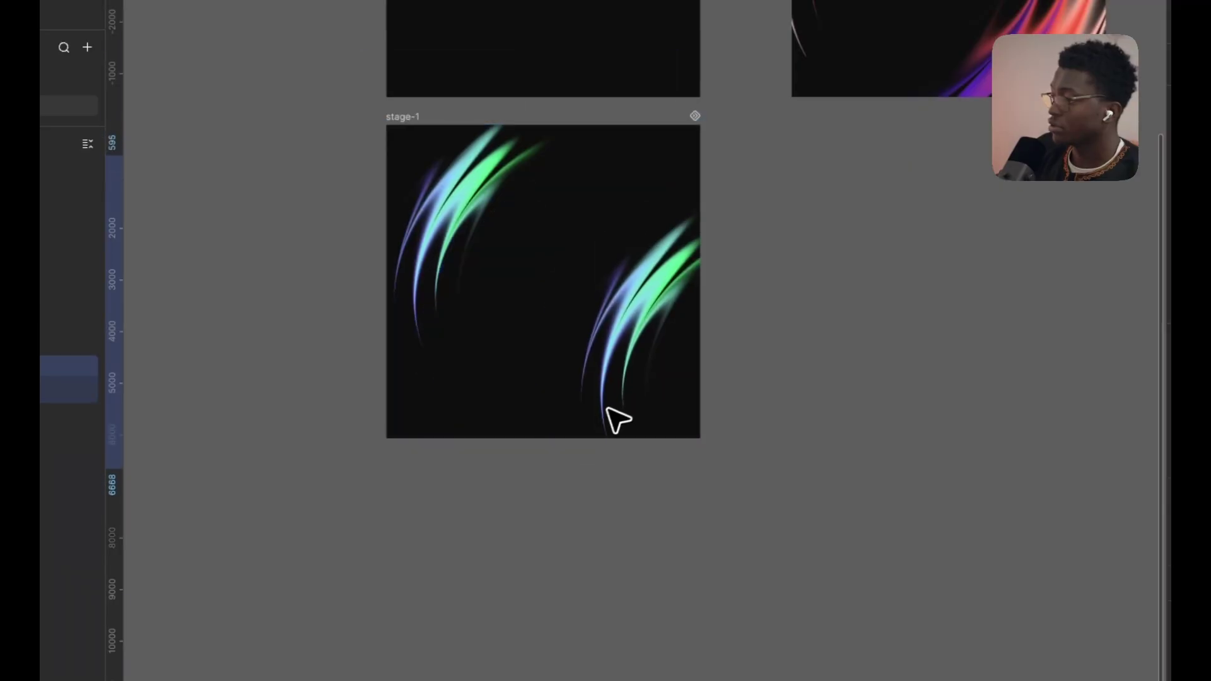
# - Flip the lower-right copy of the warped frame horizontally and vertically
pyautogui.rightClick(573, 417)
pyautogui.click(671, 634)
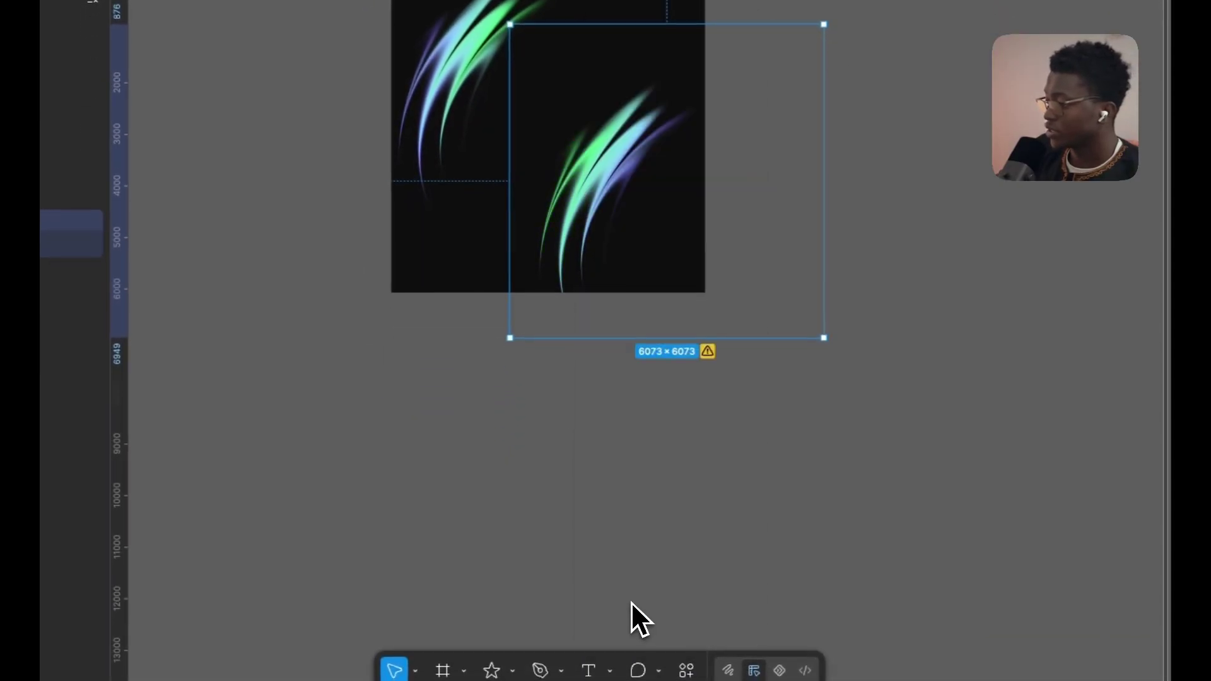
pyautogui.rightClick(609, 320)
pyautogui.click(640, 623)
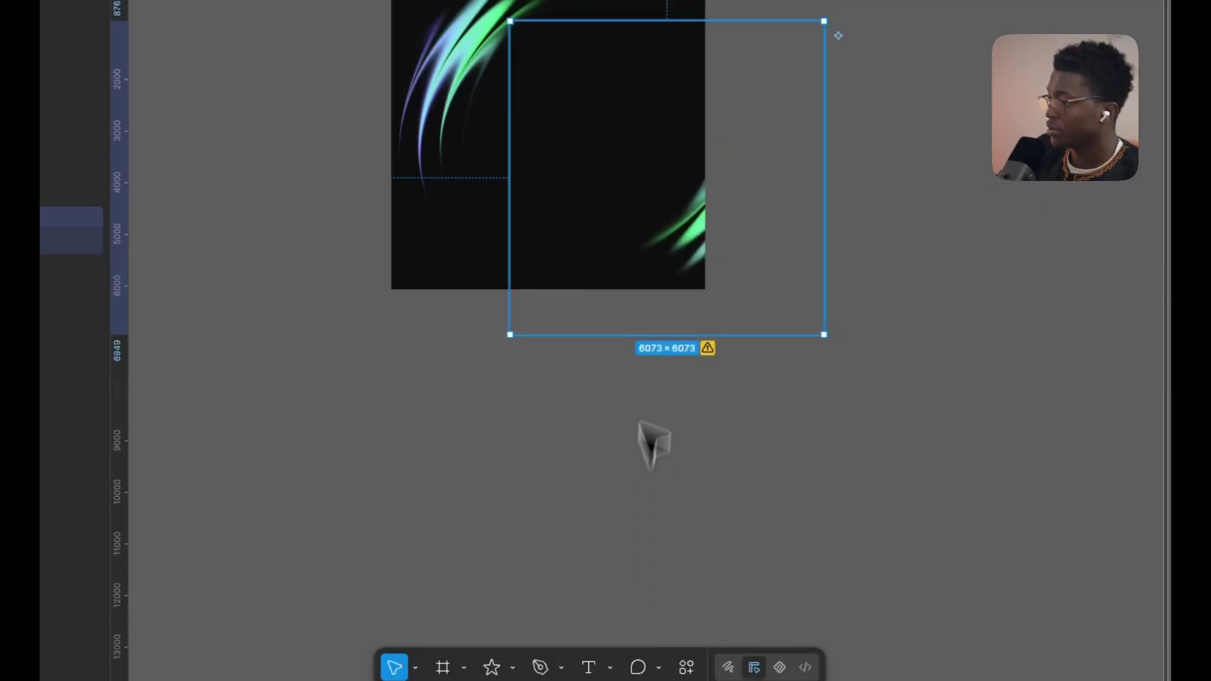
# - Reposition the flipped copy in stage-1's lower-right corner and nudge the upper-left copy so the two shapes face each other
pyautogui.moveTo(590, 260); pyautogui.dragTo(610, 272)
pyautogui.click(454, 44)
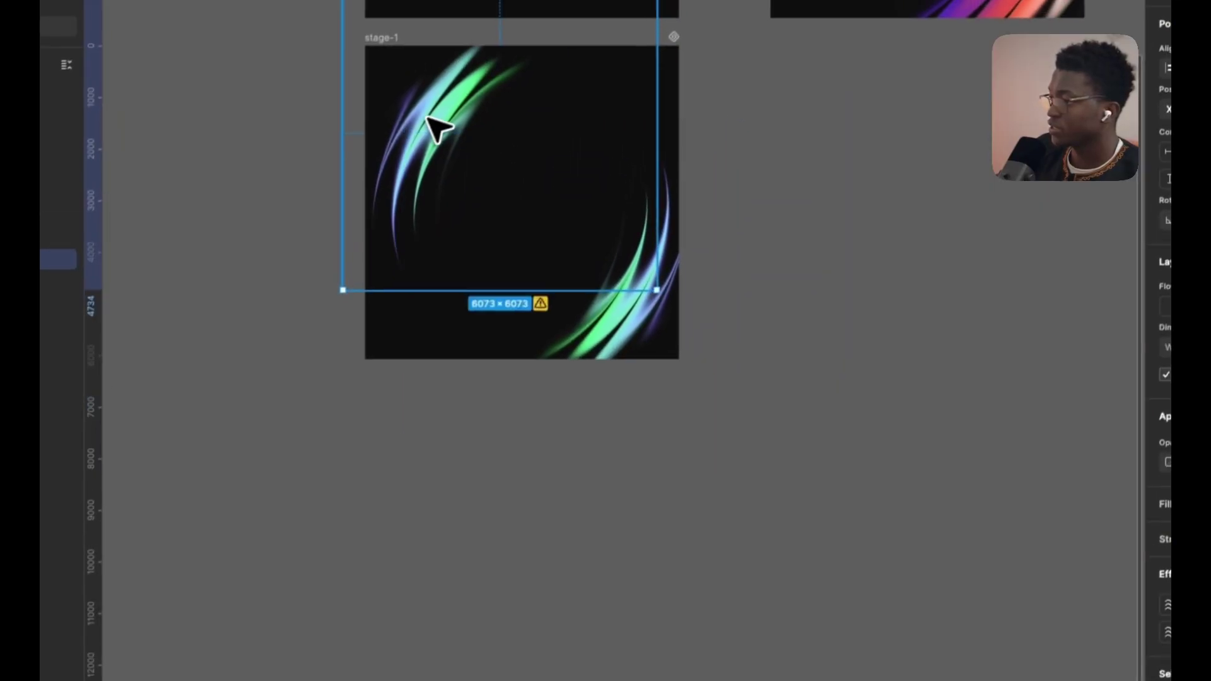
pyautogui.moveTo(419, 181); pyautogui.dragTo(421, 171)
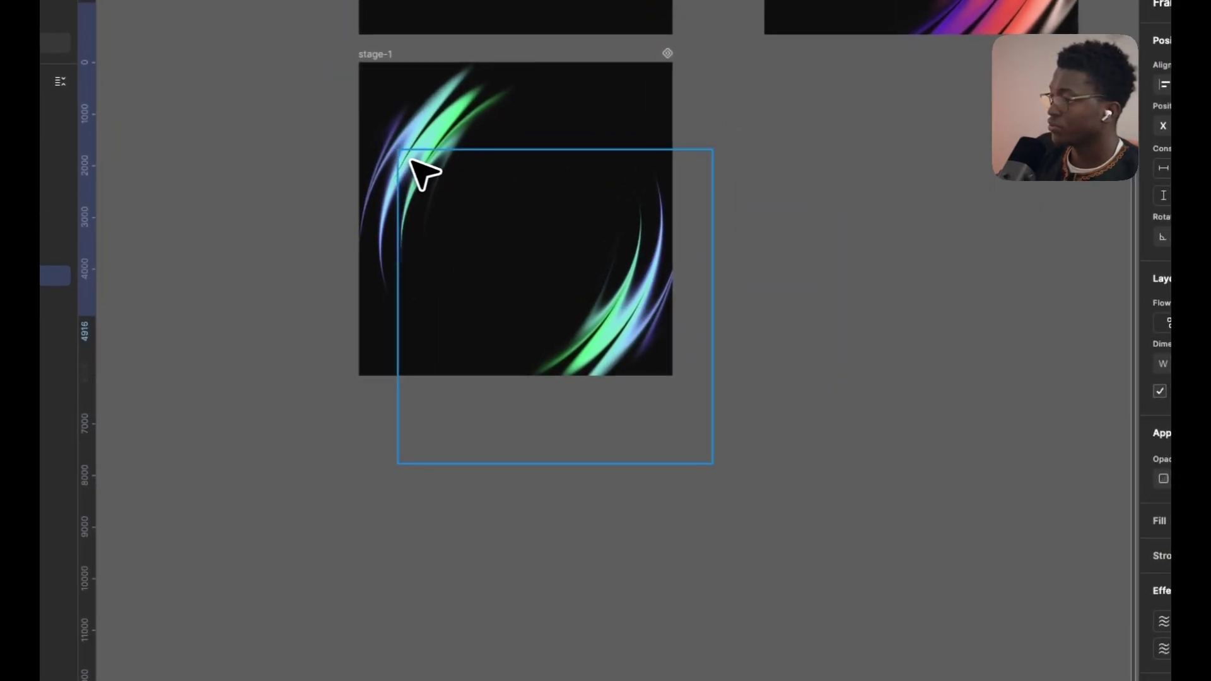
# - Scale up both mirrored warped frames together in the lower stage-1, to about 7220 × 7220 each
pyautogui.scroll(5, 788, 145)
pyautogui.click(630, 396)
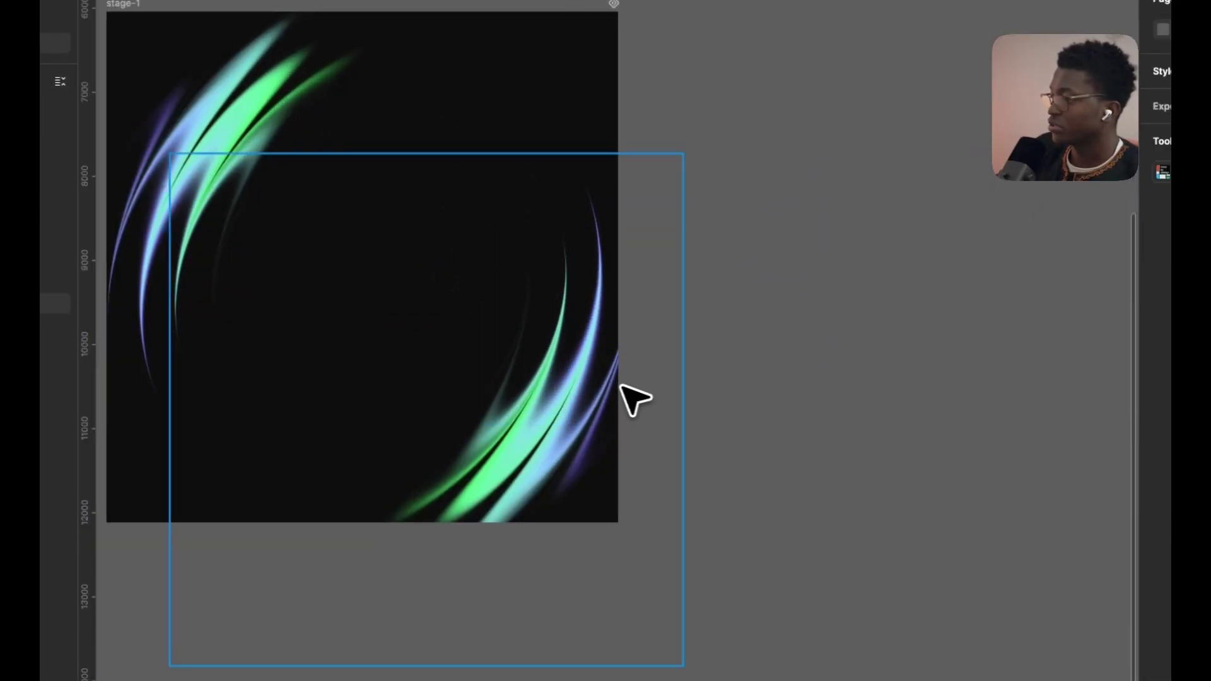
pyautogui.scroll(-5, 649, 343)
pyautogui.scroll(2, 681, 344)
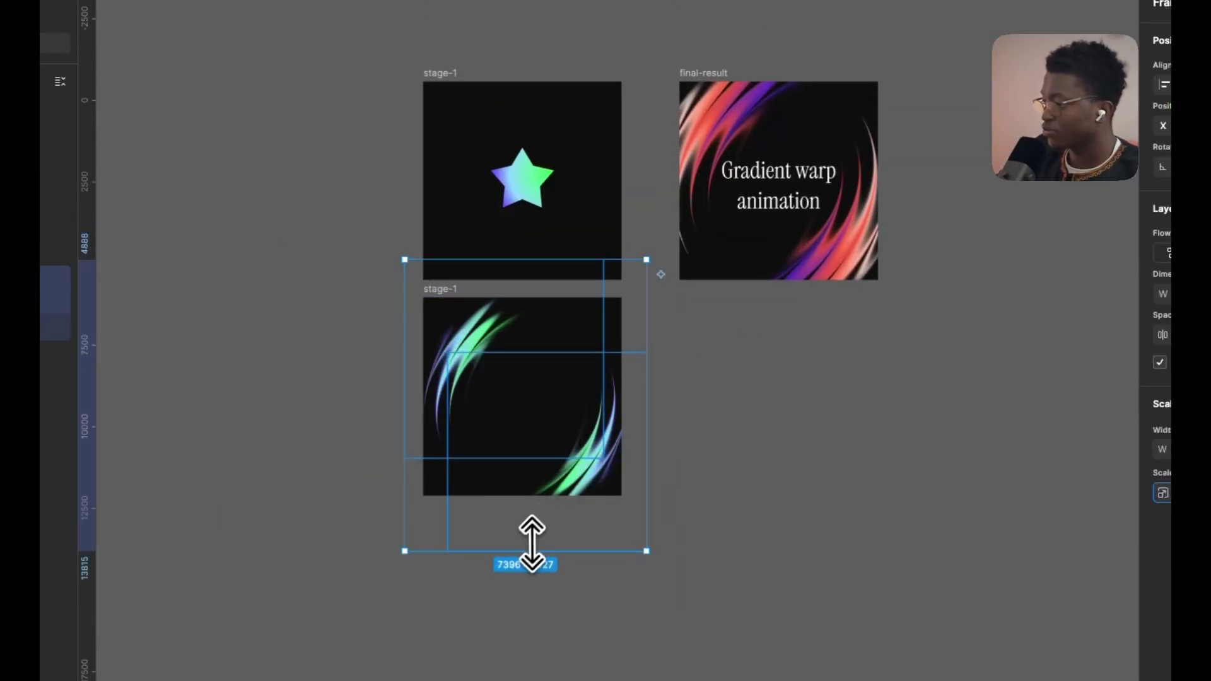
pyautogui.moveTo(531, 542); pyautogui.dragTo(525, 596)
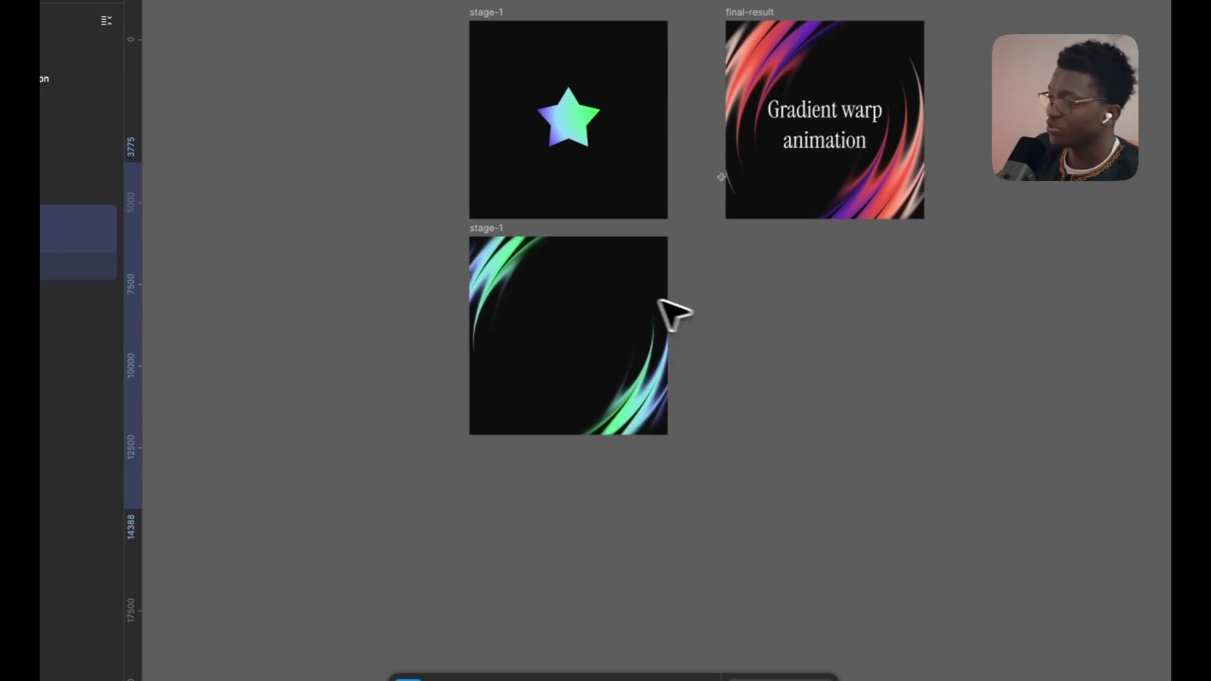
pyautogui.scroll(3, 599, 331)
pyautogui.press('Escape')
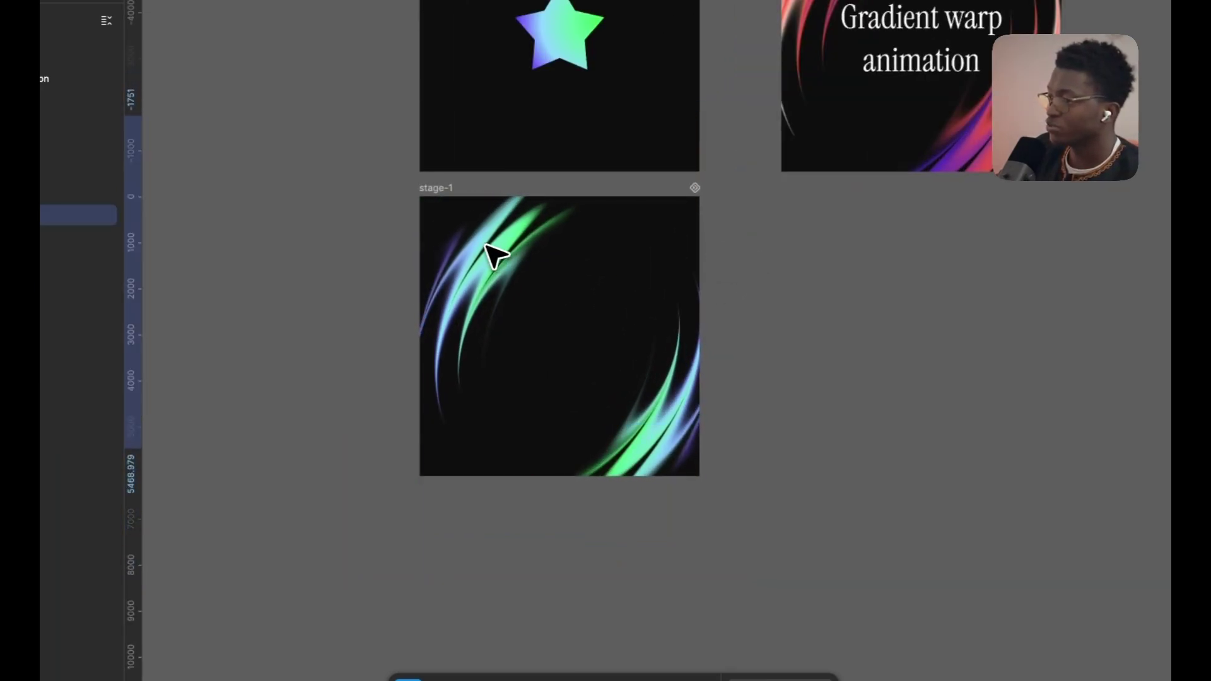
# - Nudge the enlarged lower-right warped frame slightly within the lower stage-1, then deselect it
pyautogui.click(660, 454)
pyautogui.moveTo(661, 461)
pyautogui.mouseDown()
pyautogui.moveTo(630, 427)
pyautogui.moveTo(659, 455)
pyautogui.mouseUp()
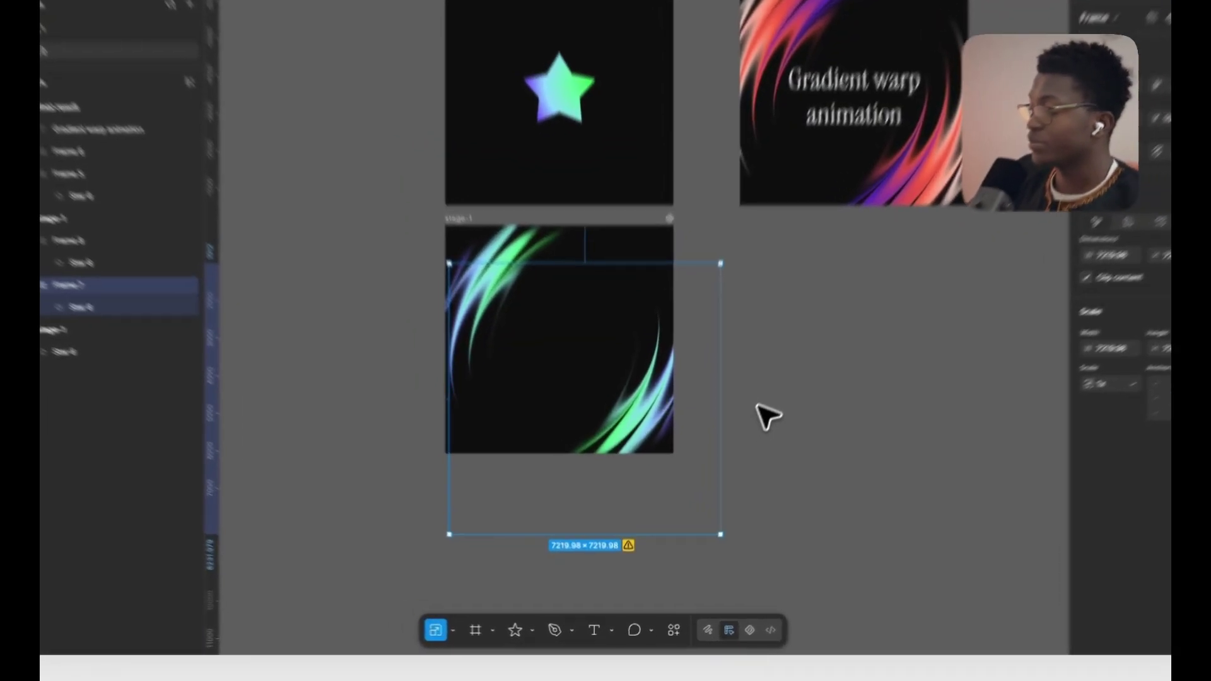
pyautogui.click(749, 446)
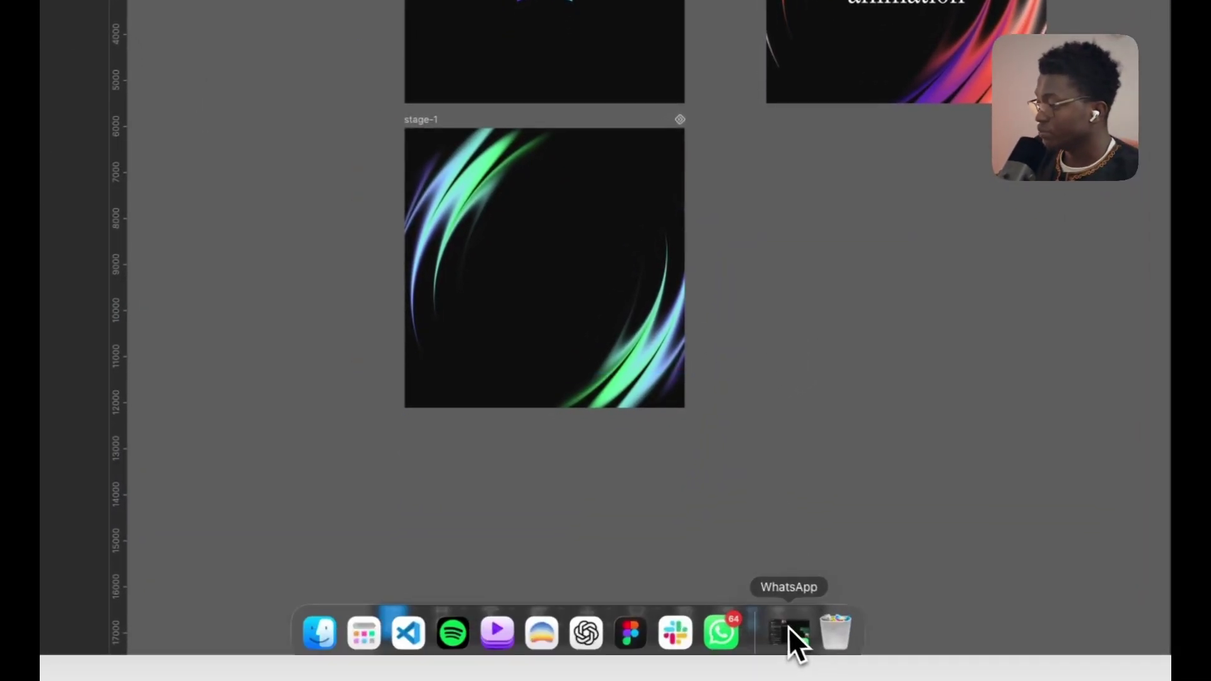
# - Switch to motion mode and show the animation timeline of the lower stage-1 artboard
pyautogui.click(777, 624)
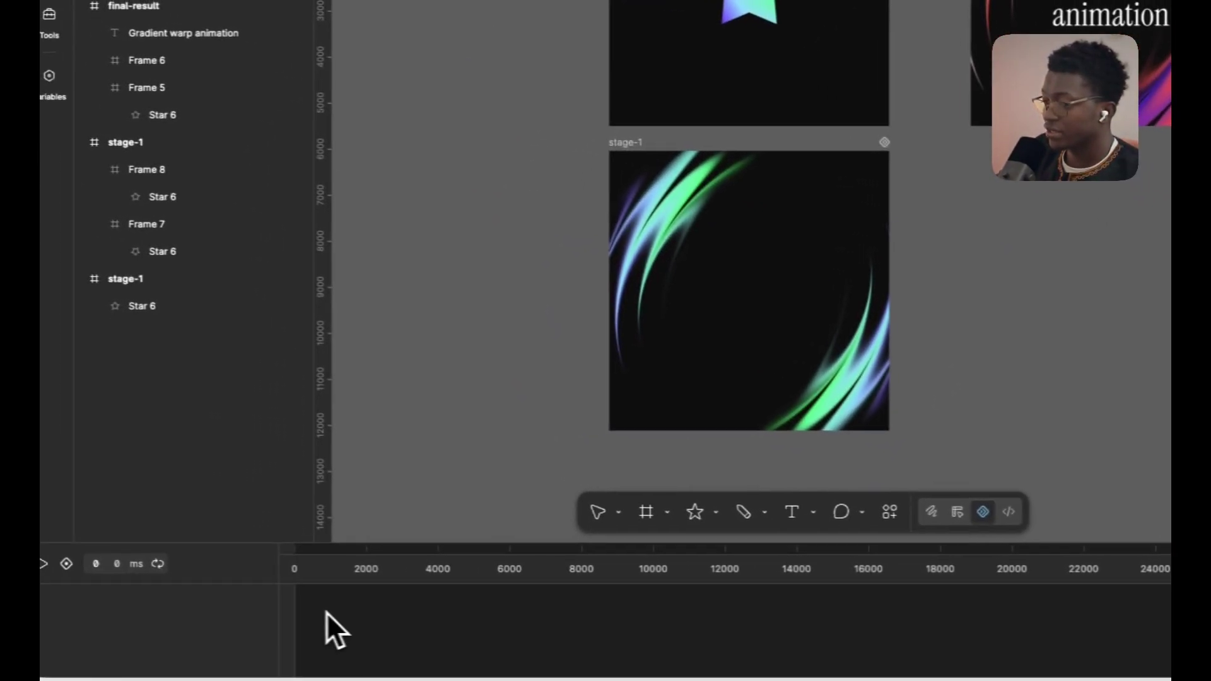
pyautogui.click(631, 0)
pyautogui.click(647, 398)
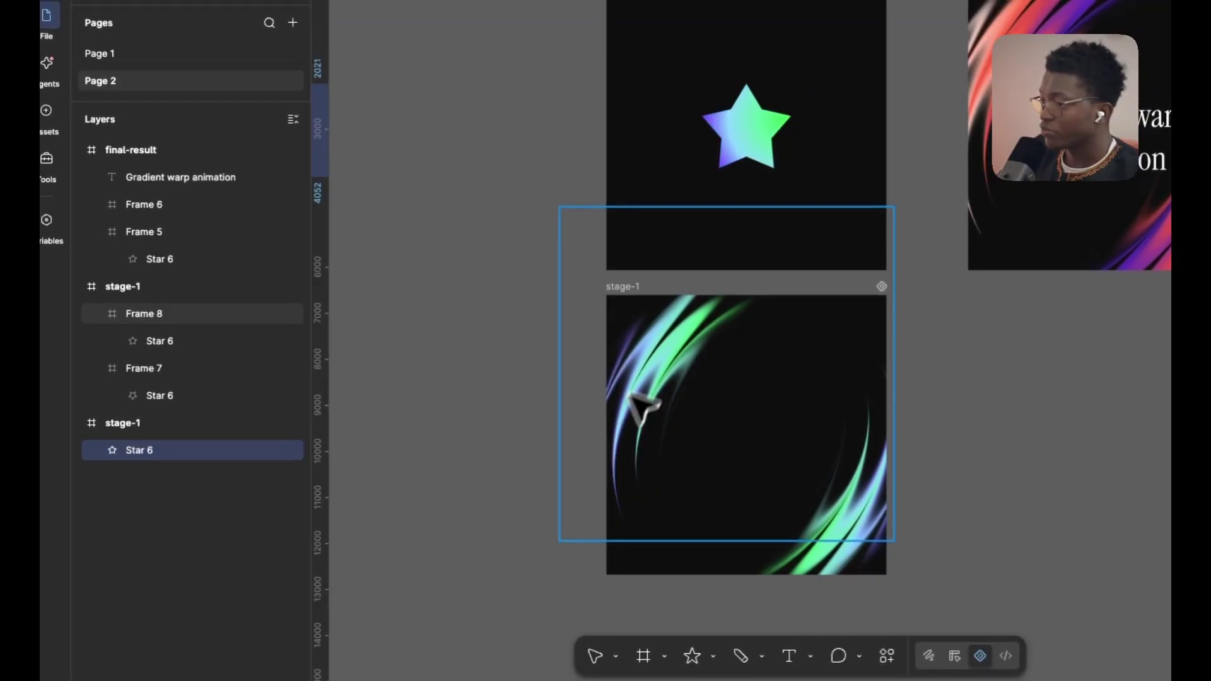
pyautogui.click(627, 289)
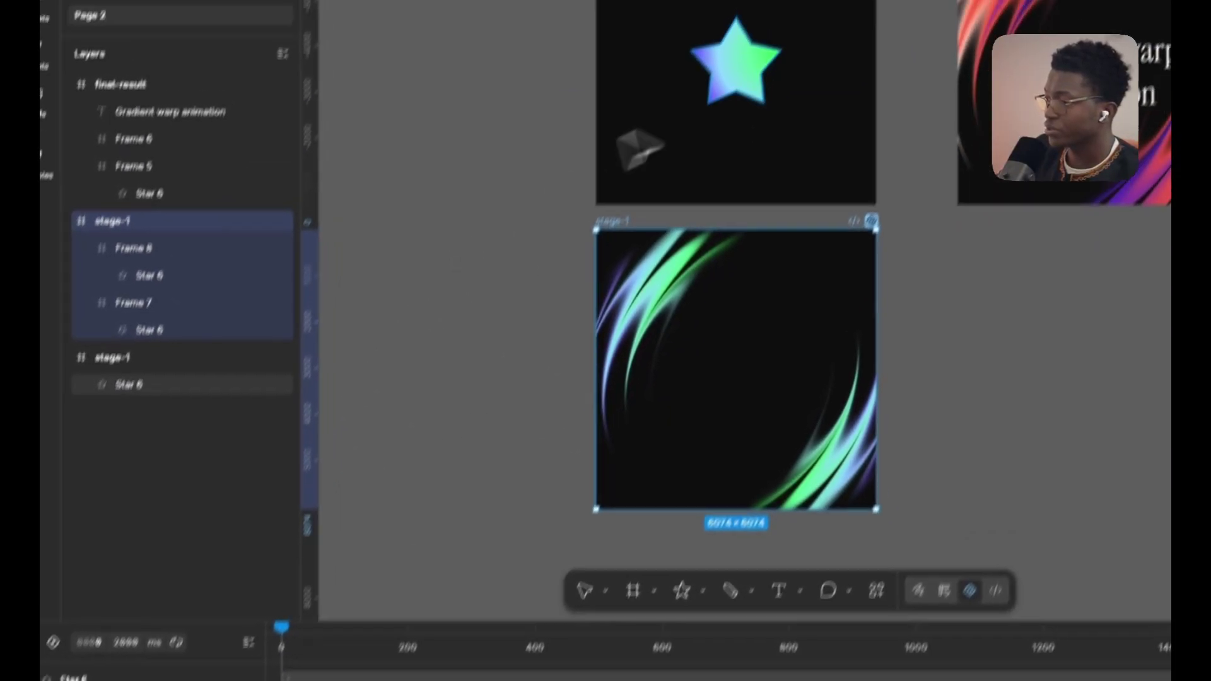
# - Examine the rotation keyframes of the star in the upper stage-1 and play its animation
pyautogui.click(669, 88)
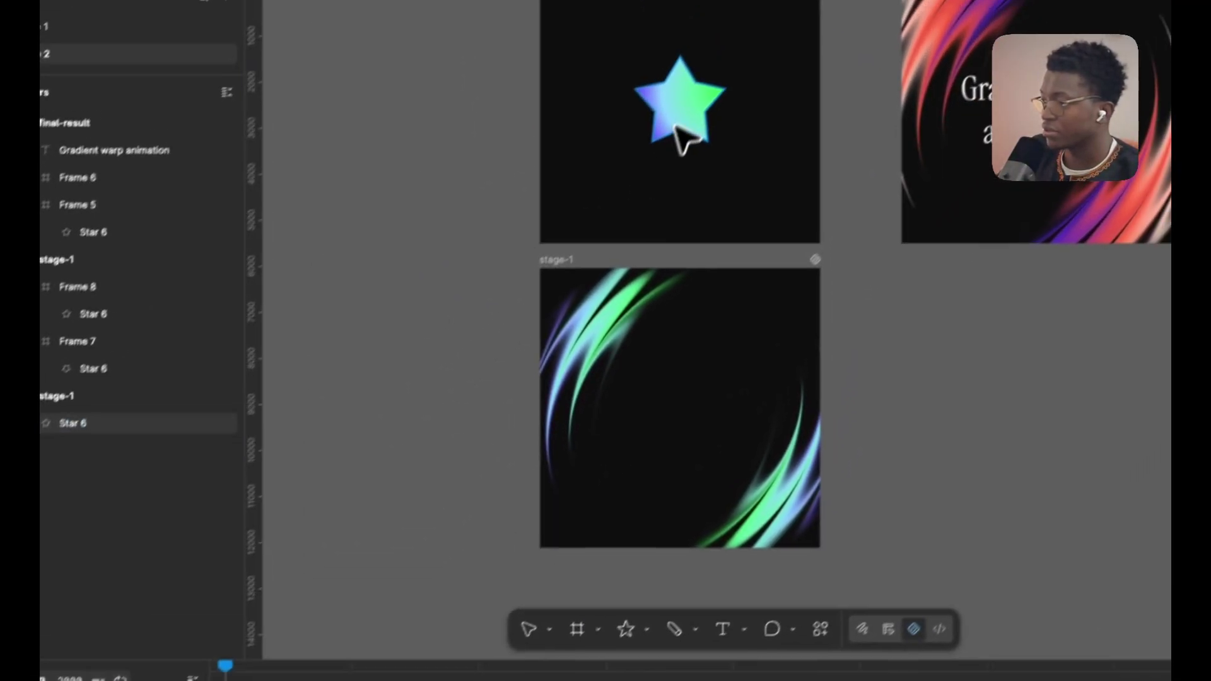
pyautogui.click(678, 113)
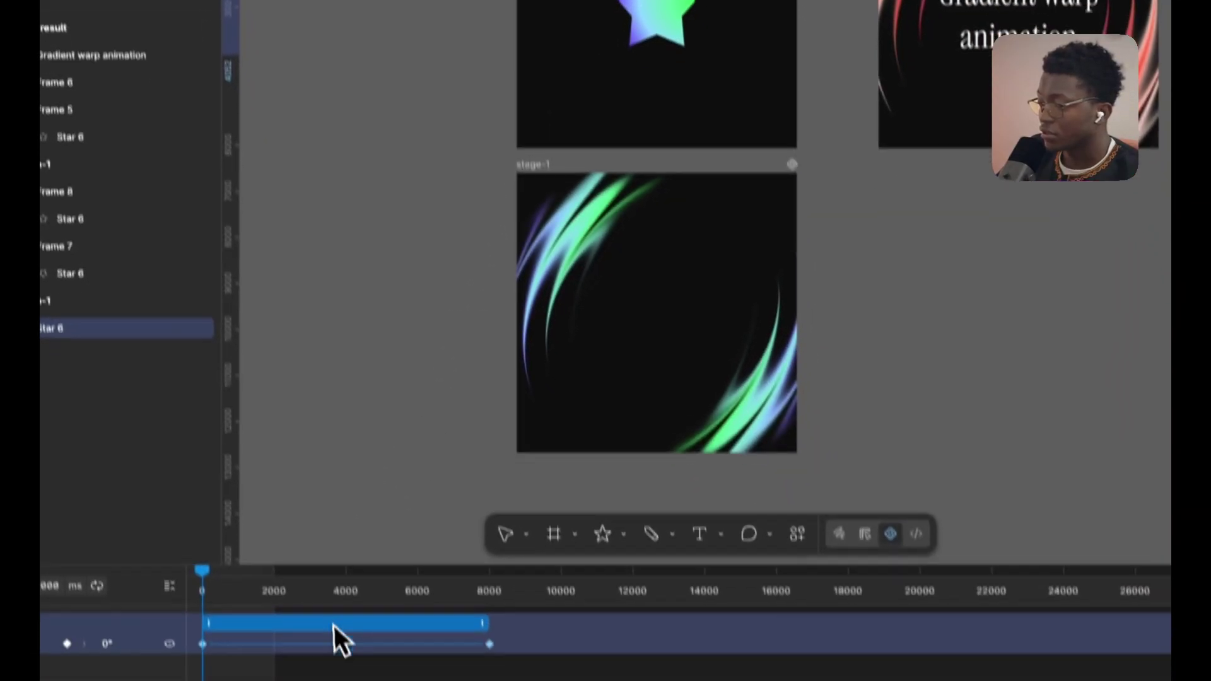
pyautogui.click(340, 607)
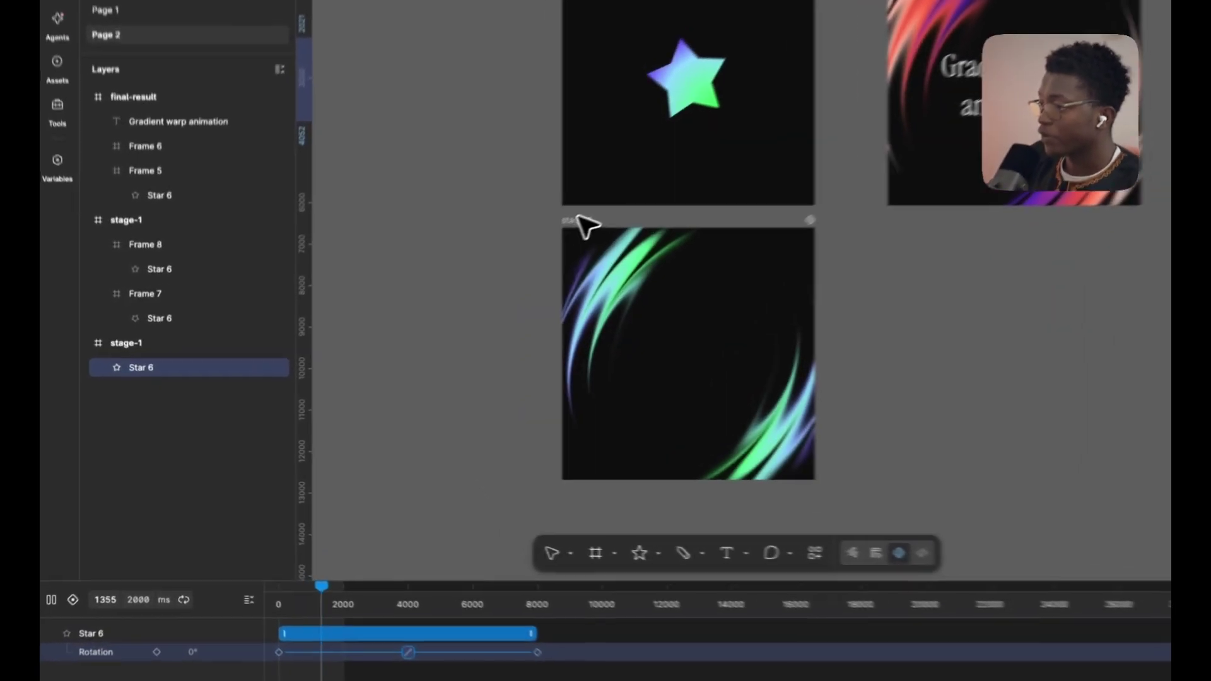
pyautogui.click(487, 288)
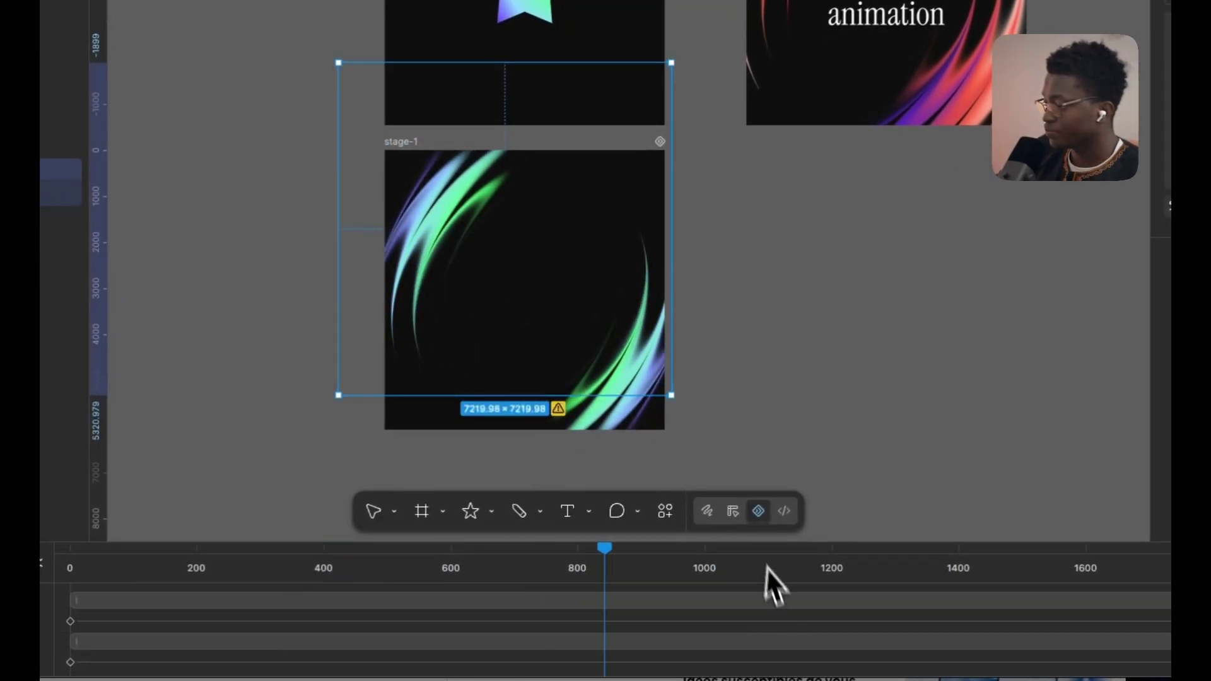
# - Return to design mode and view the Wave Warp settings of the upper-left warped frame
pyautogui.click(732, 511)
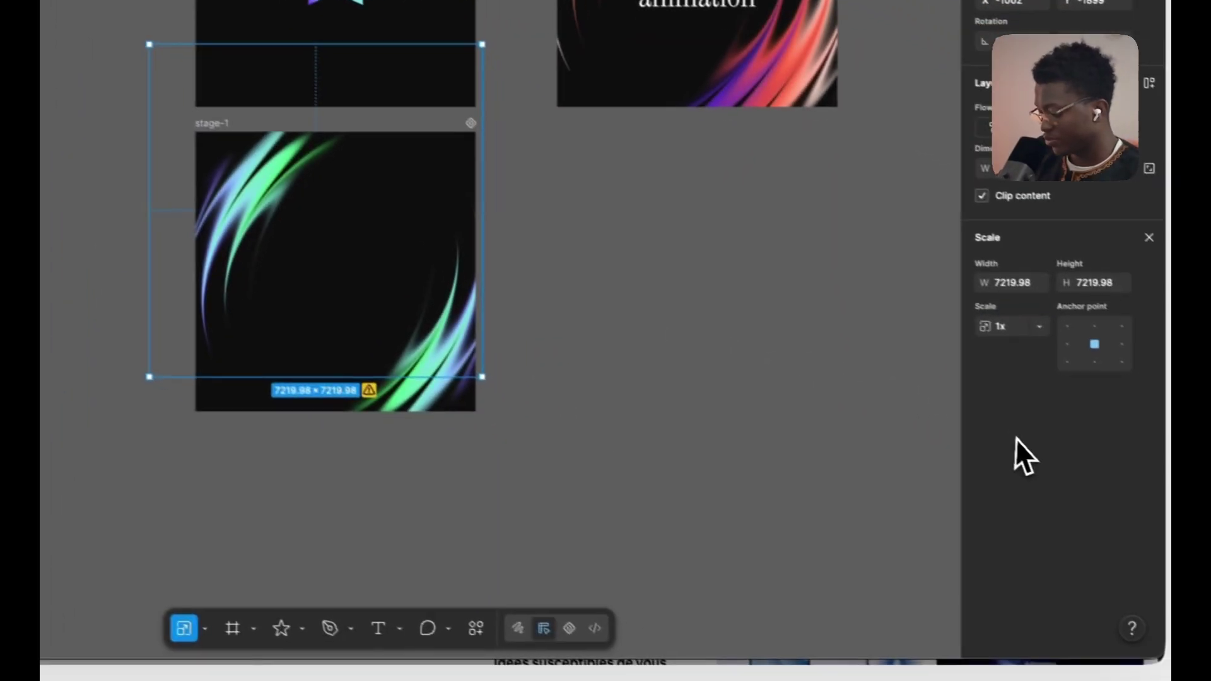
pyautogui.press('v')
pyautogui.click(1016, 513)
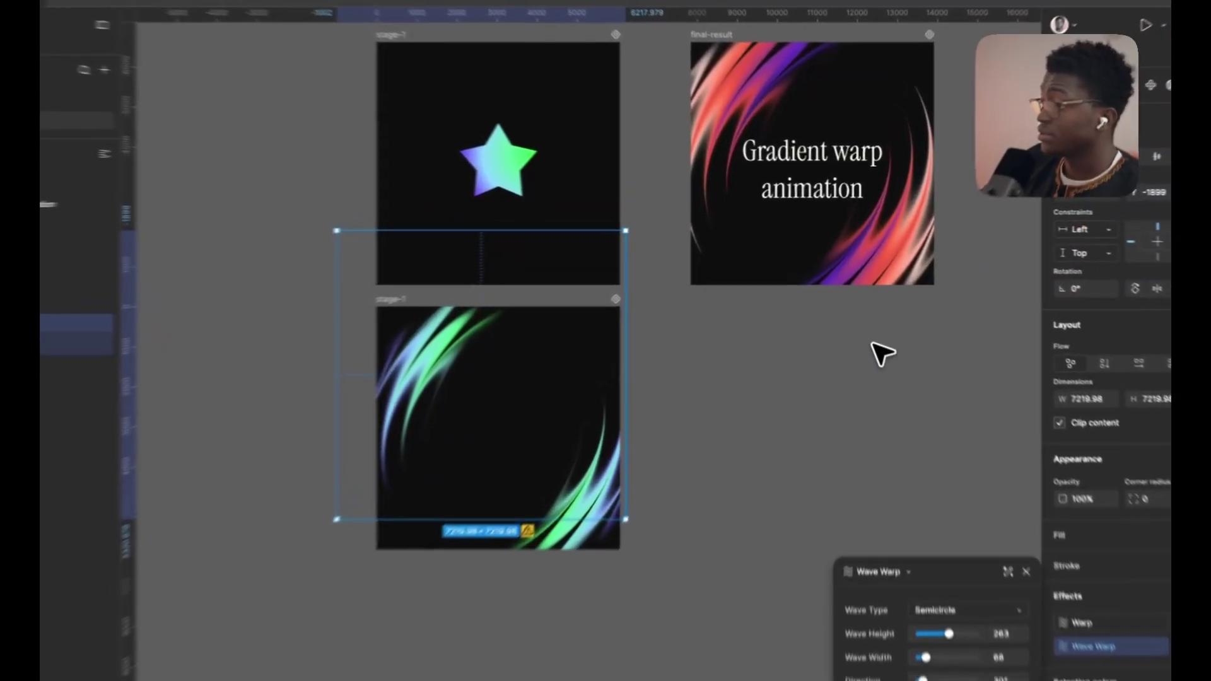
pyautogui.click(873, 319)
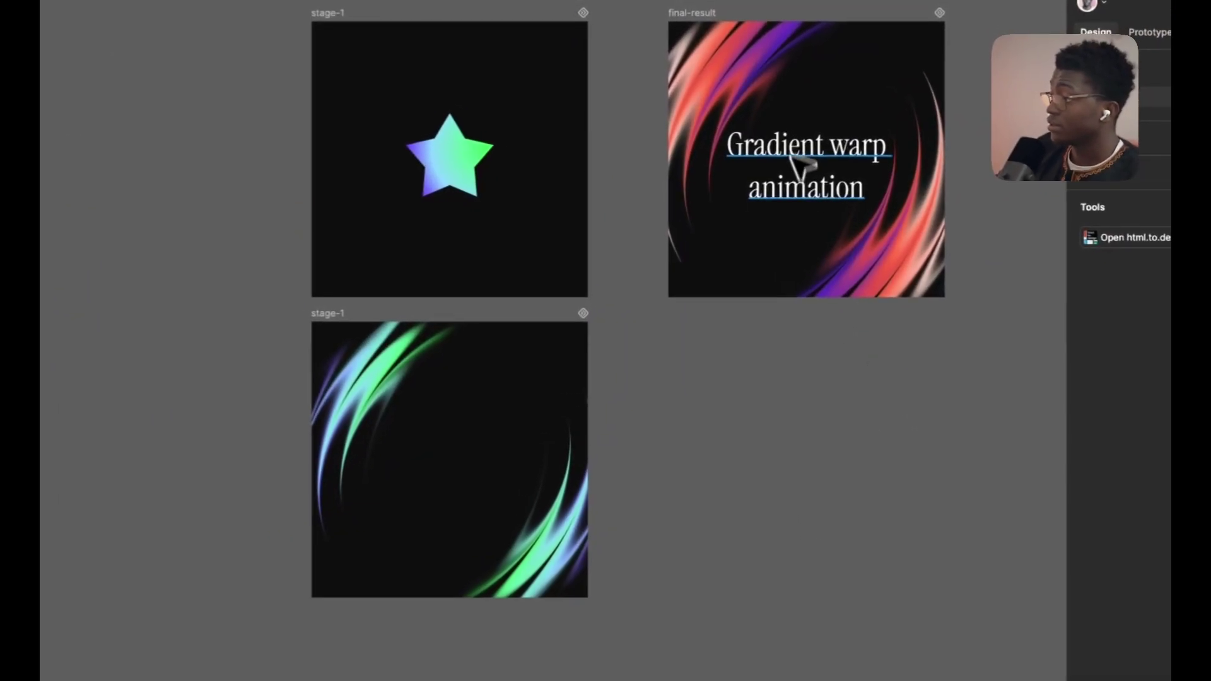
# - Copy the "Gradient warp animation" text from final-result and place the copy on the empty canvas below that artboard
pyautogui.click(827, 170)
pyautogui.moveTo(447, 459); pyautogui.dragTo(467, 467)
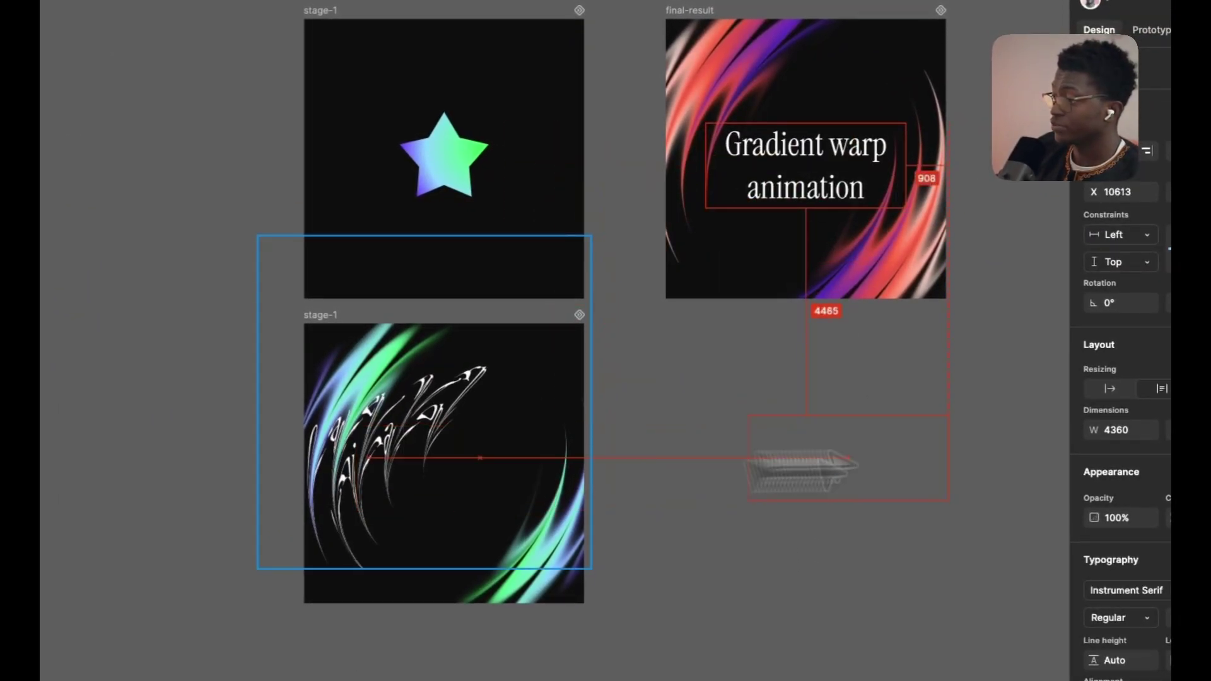
pyautogui.moveTo(862, 462); pyautogui.dragTo(879, 467)
# - Lock both warped frames, Frame 8 and Frame 7, in the lower stage-1
pyautogui.click(393, 413)
pyautogui.keyDown('shift'); pyautogui.click(521, 591); pyautogui.keyUp('shift')
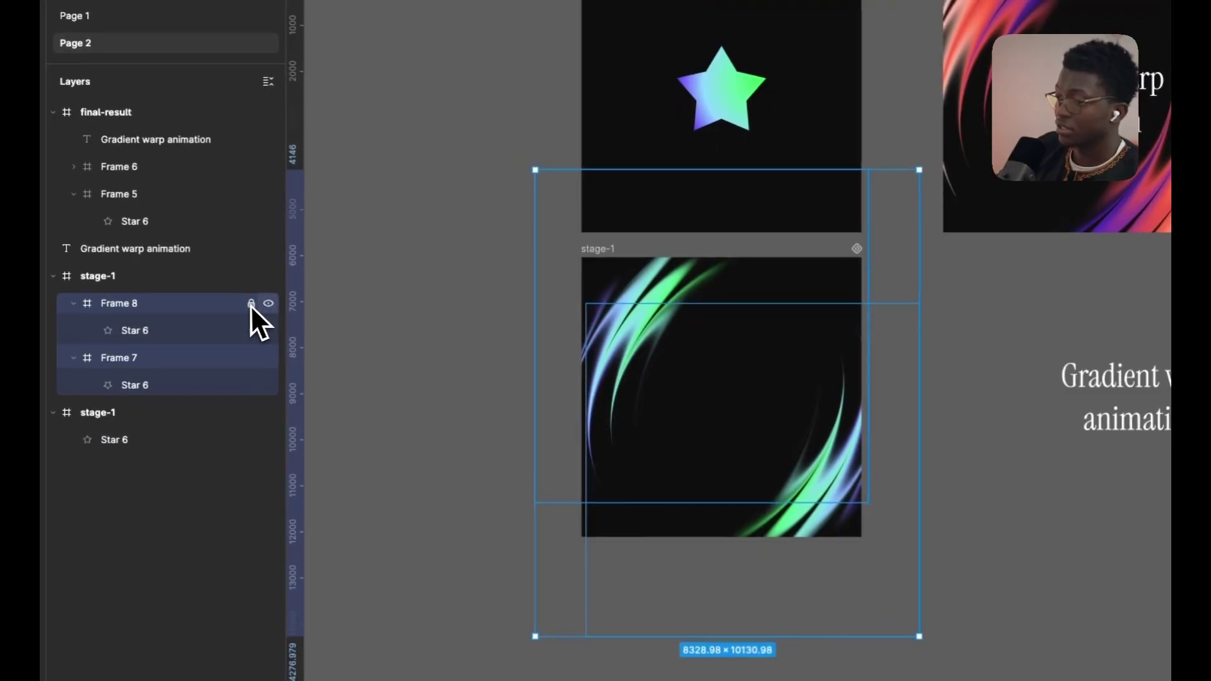
pyautogui.click(251, 303)
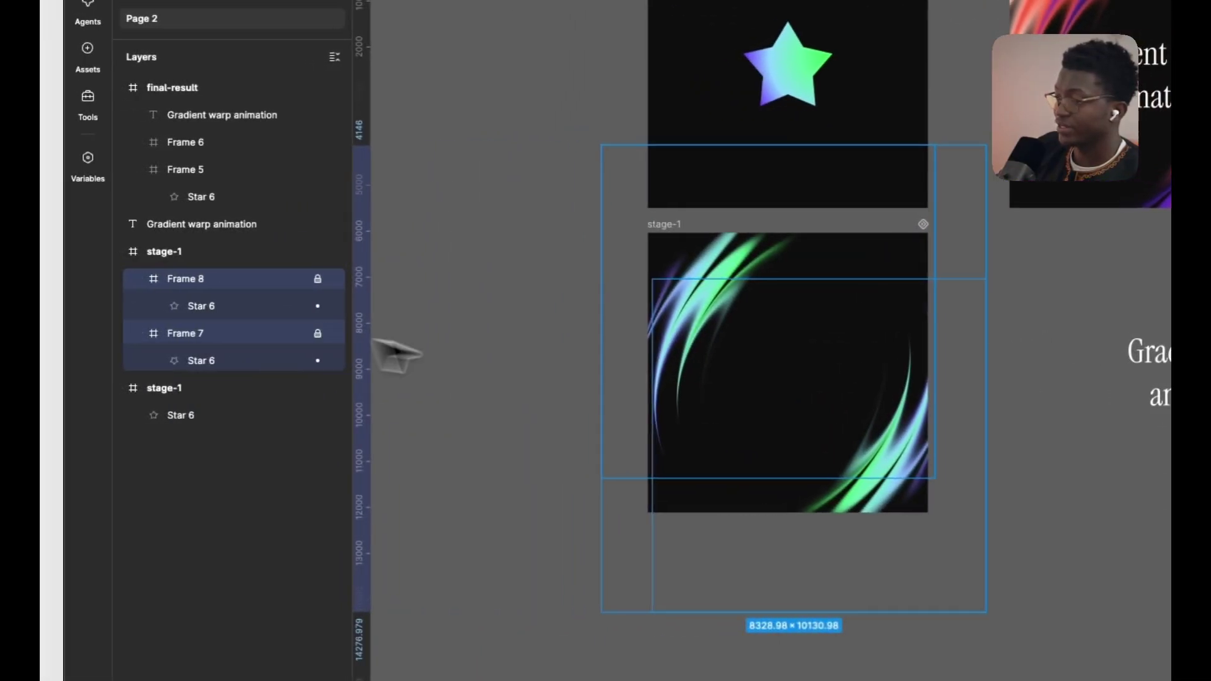
# - Move the copied "Gradient warp animation" text to the centre of the lower stage-1, between the two warped shapes
pyautogui.moveTo(951, 387); pyautogui.dragTo(492, 369)
pyautogui.scroll(-5, 626, 348)
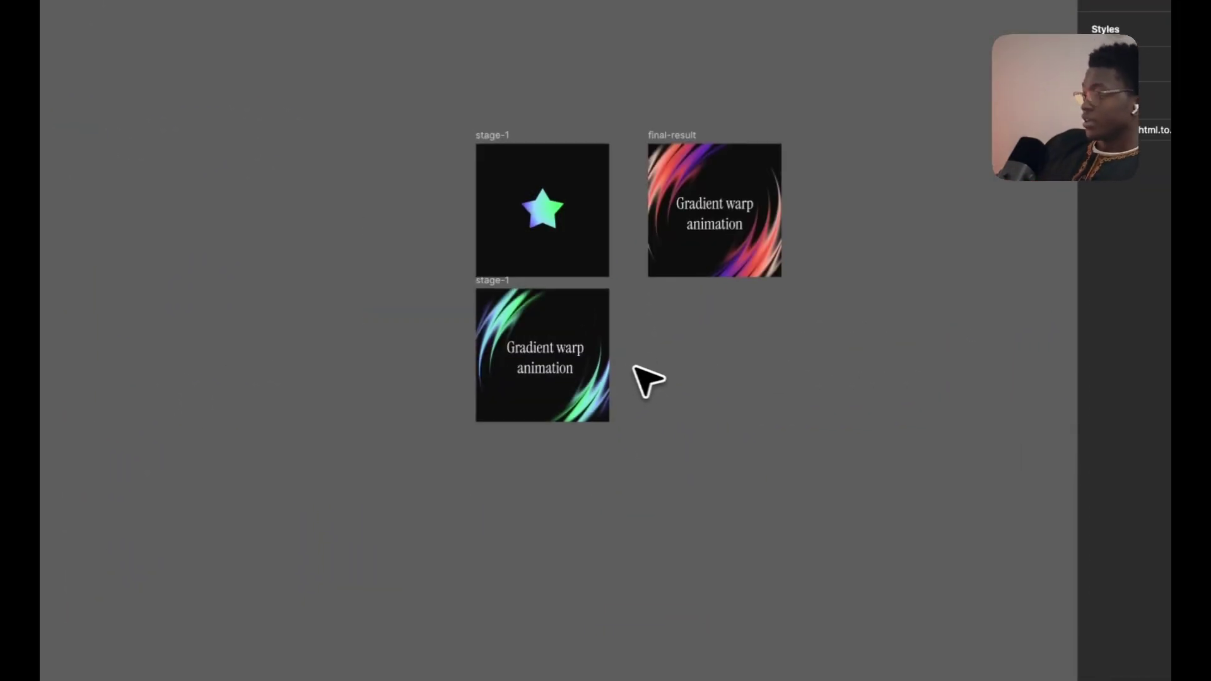